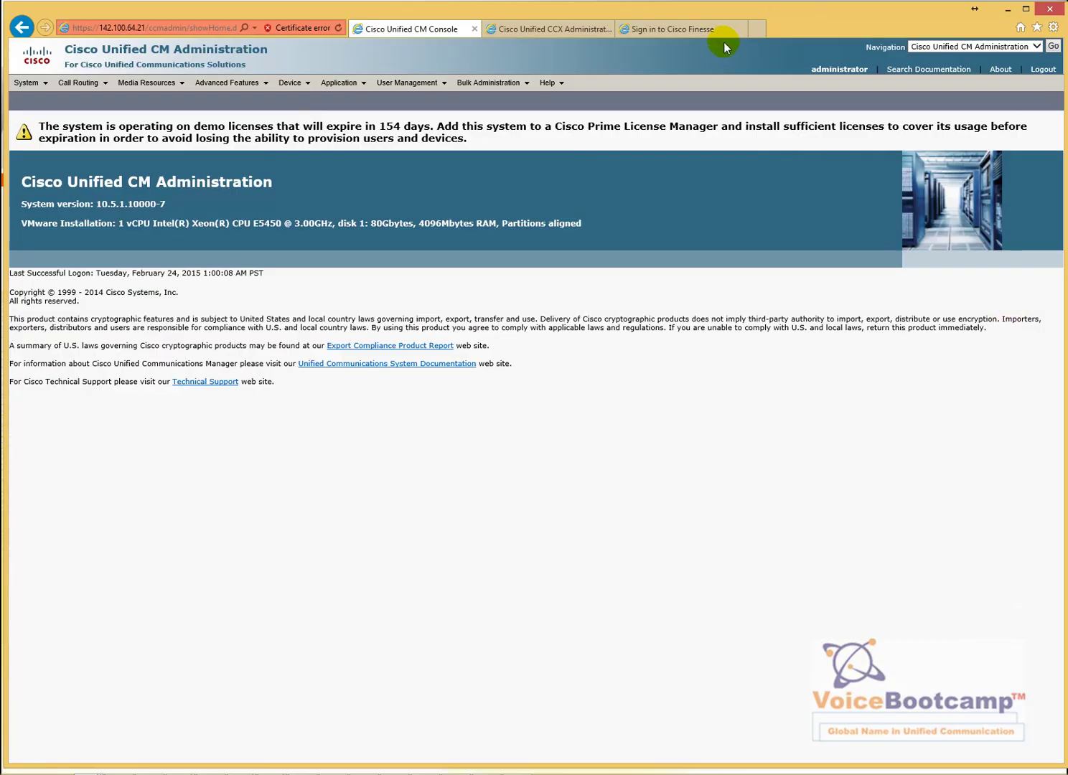
Step: In CCX Administration, open Subsystems > HTTP to list the /greeting and /sendmail triggers
left_click(553, 29)
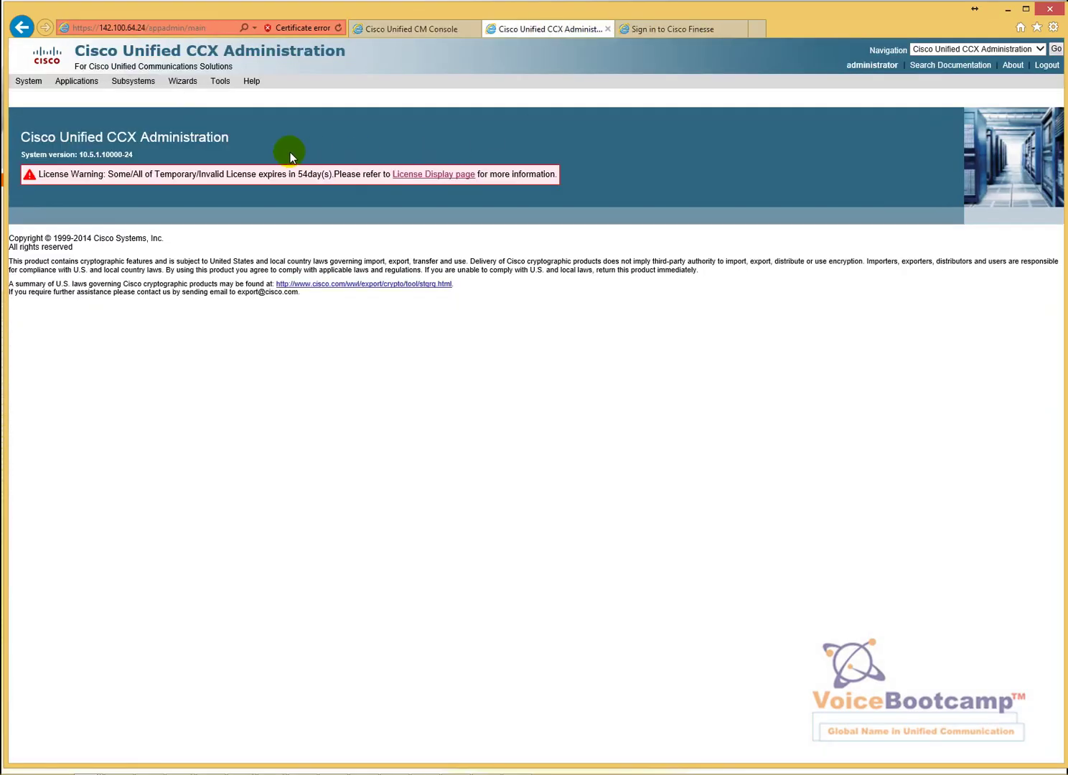
left_click(134, 82)
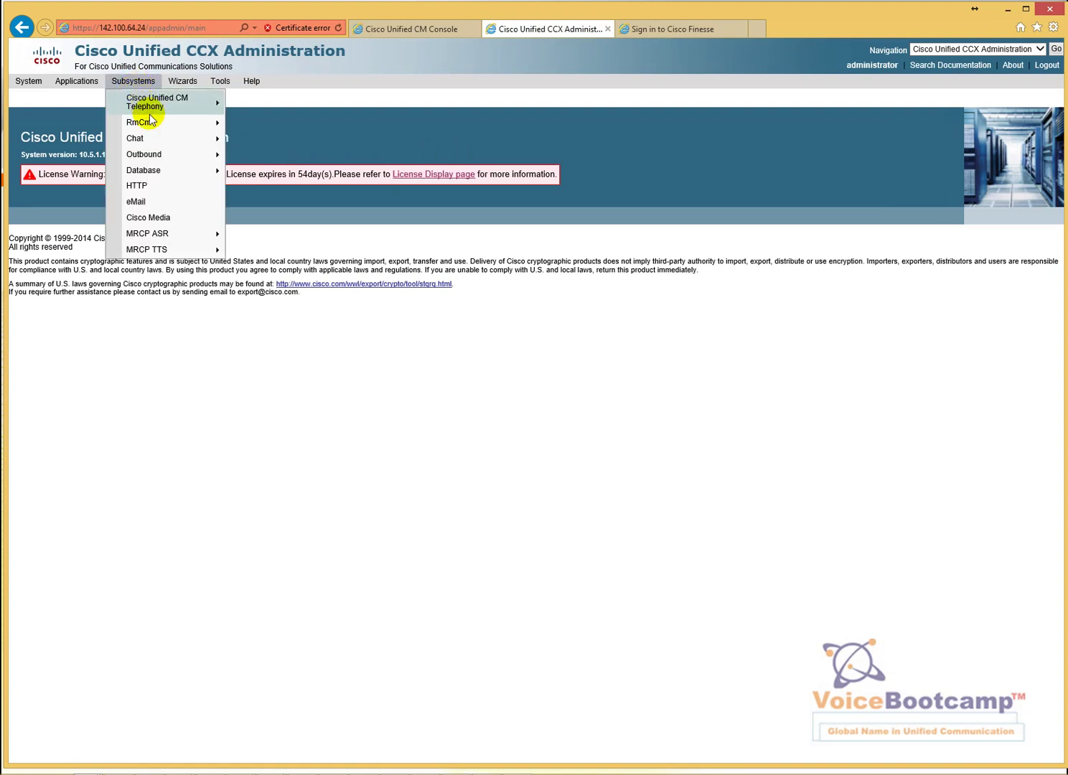
left_click(172, 185)
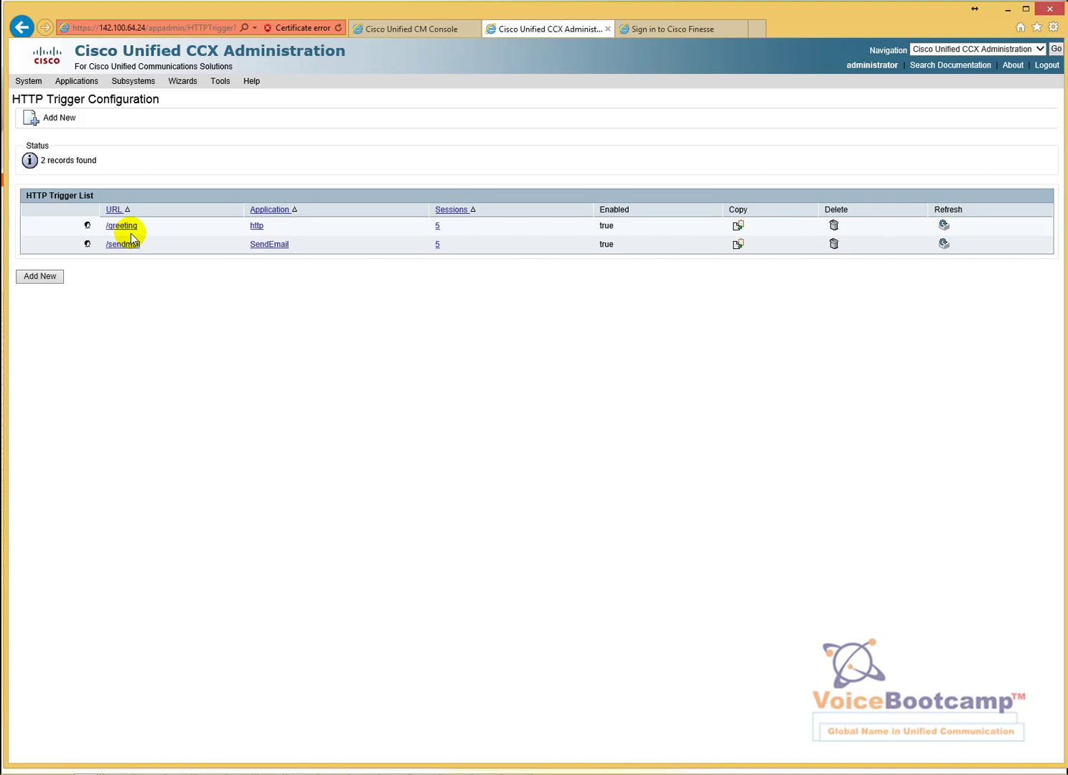
mouse_move(86, 84)
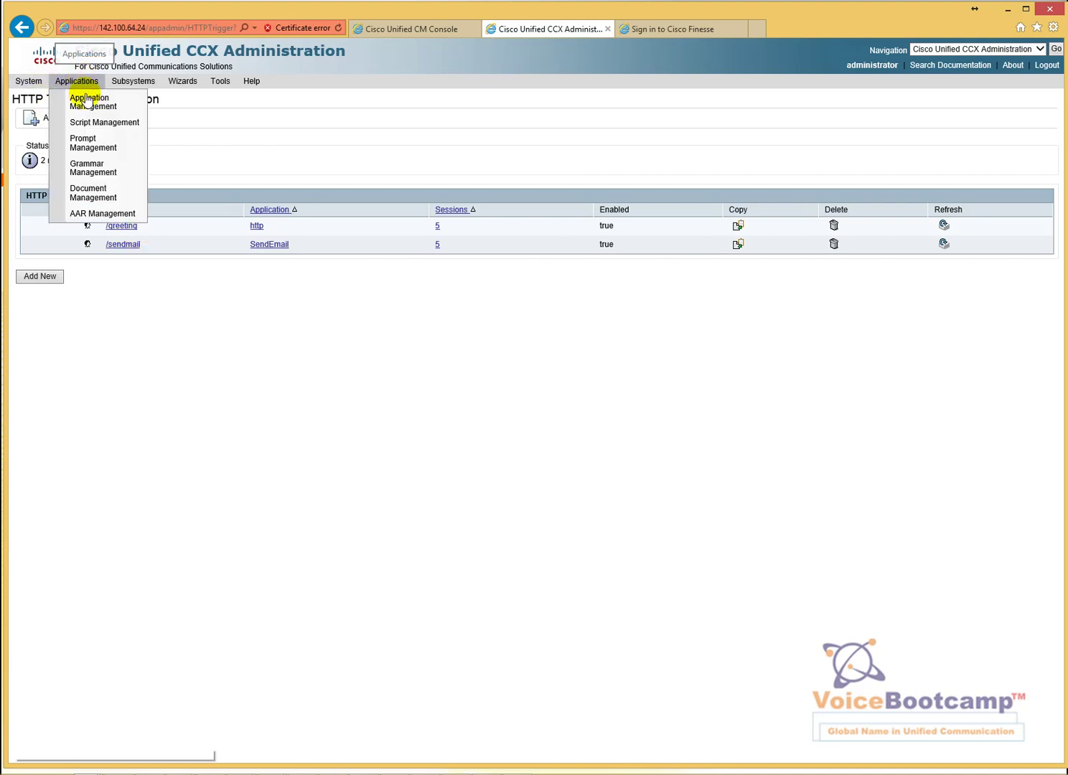
Step: Review the four configured applications, then bring the CCX Editor with http2.aef to the front
left_click(87, 108)
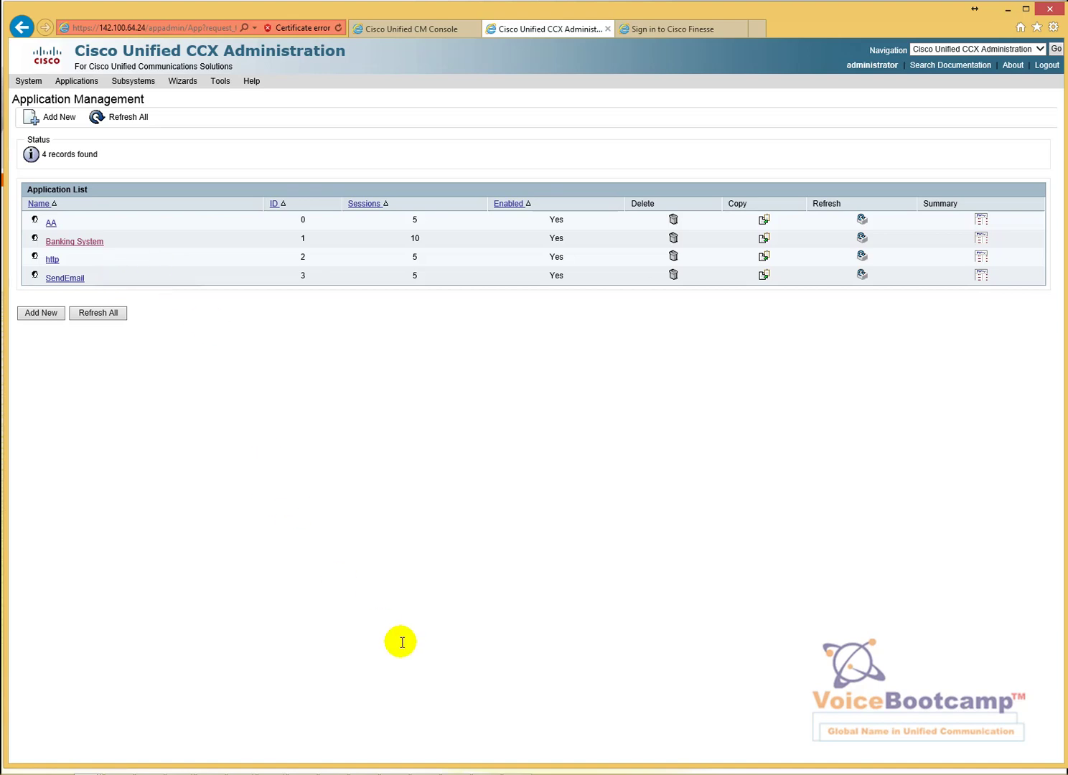
key("alt+Tab")
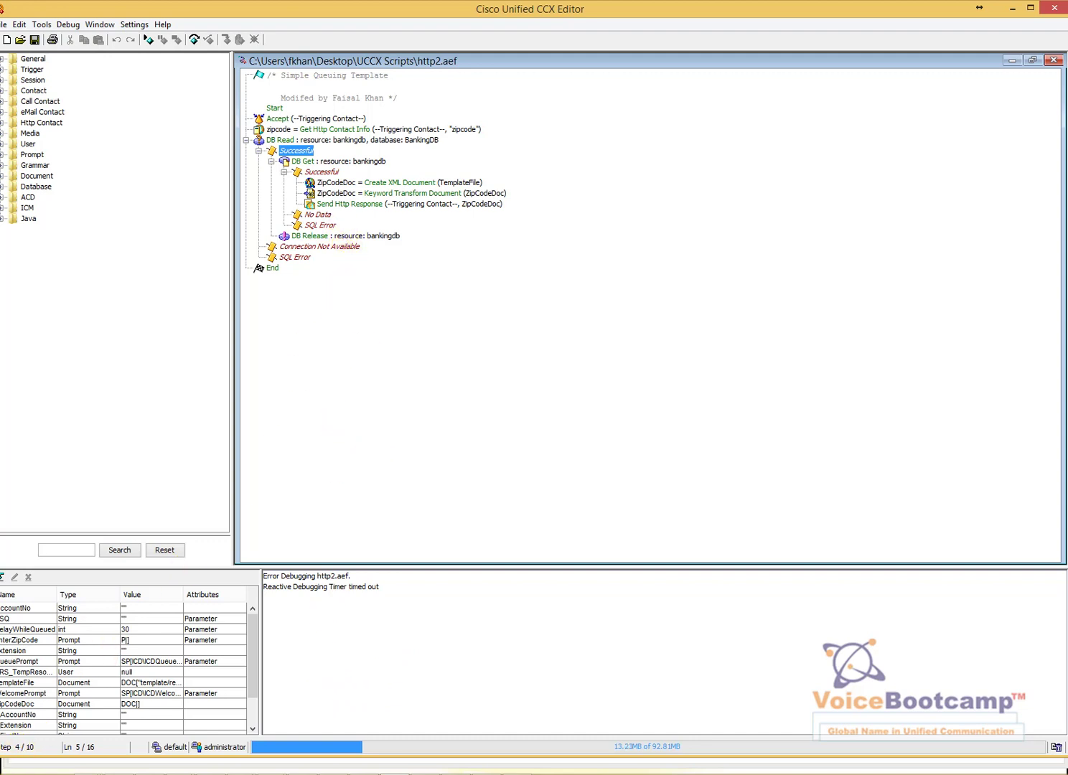
Step: In File Explorer, go to Desktop > UCCX Scripts and bring up Open with for Welcome
left_click(126, 774)
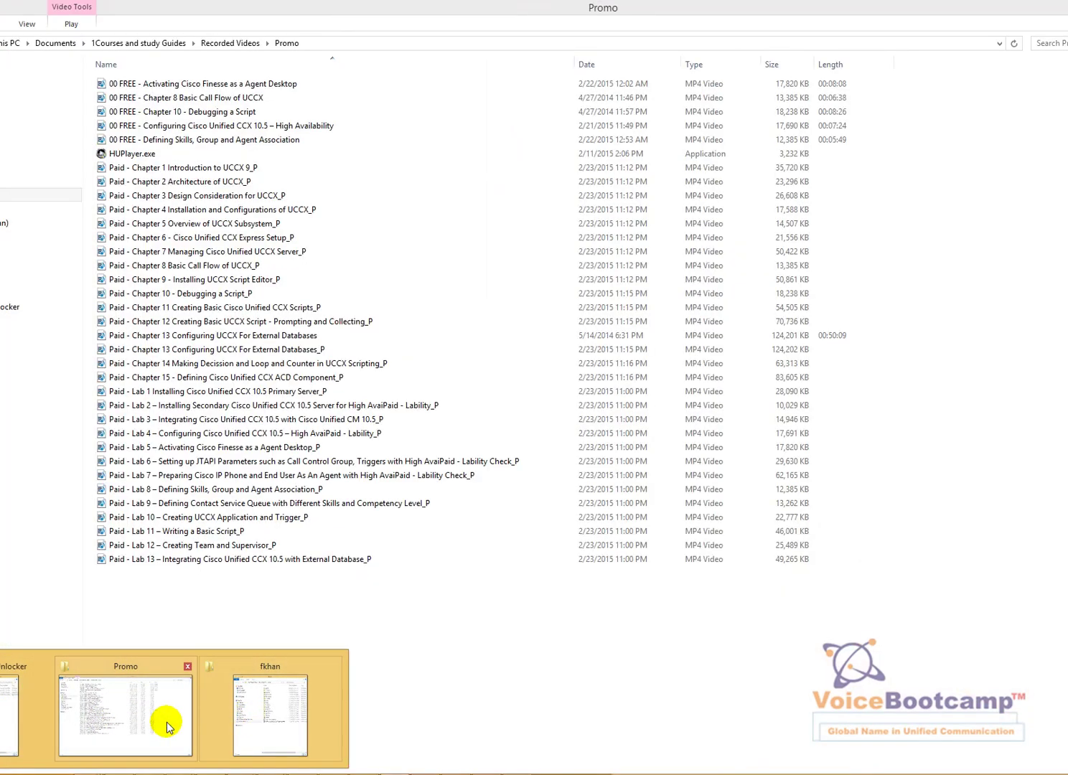
left_click(167, 727)
left_click(43, 194)
left_click(43, 172)
double_click(487, 97)
left_click(128, 196)
right_click(142, 202)
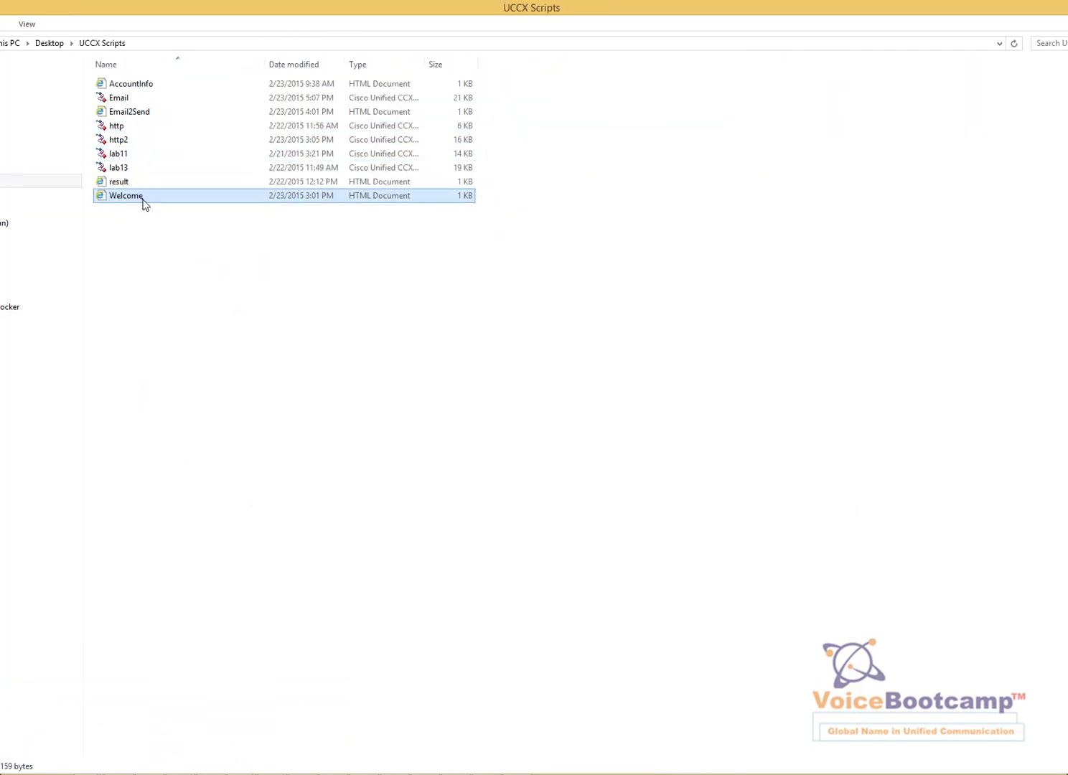
left_click(237, 319)
Step: Open Welcome and then AccountInfo in Notepad, closing each one afterwards
left_click(377, 363)
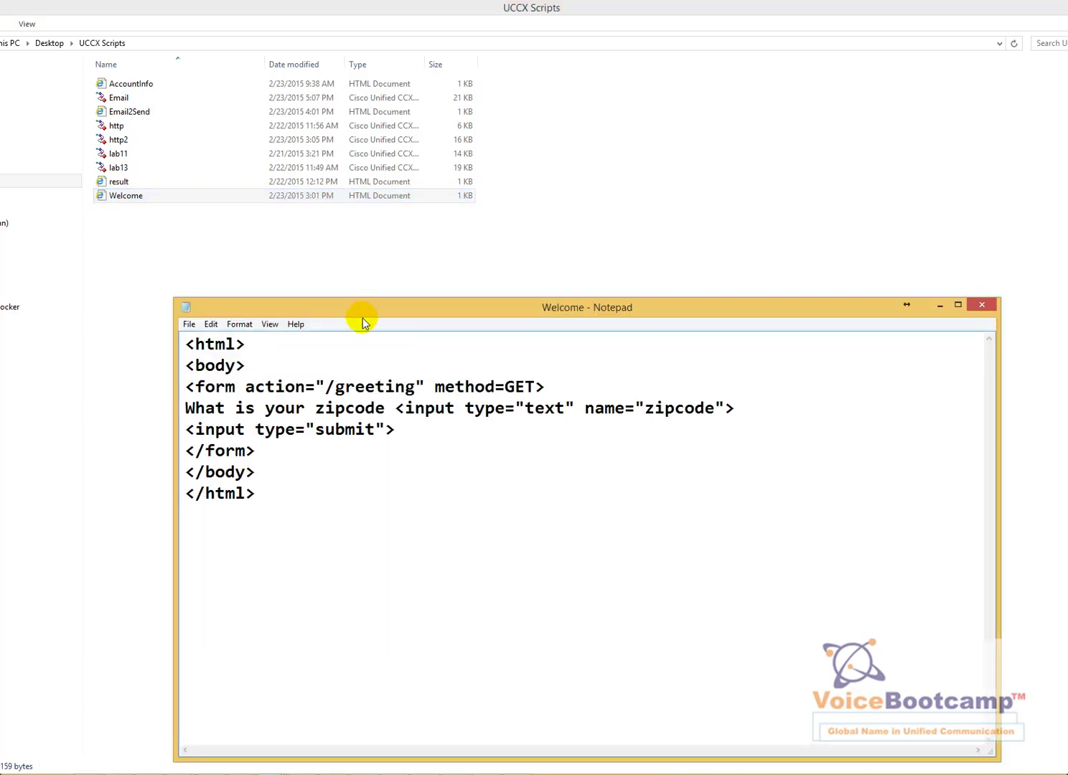
left_click_drag(373, 302, 355, 252)
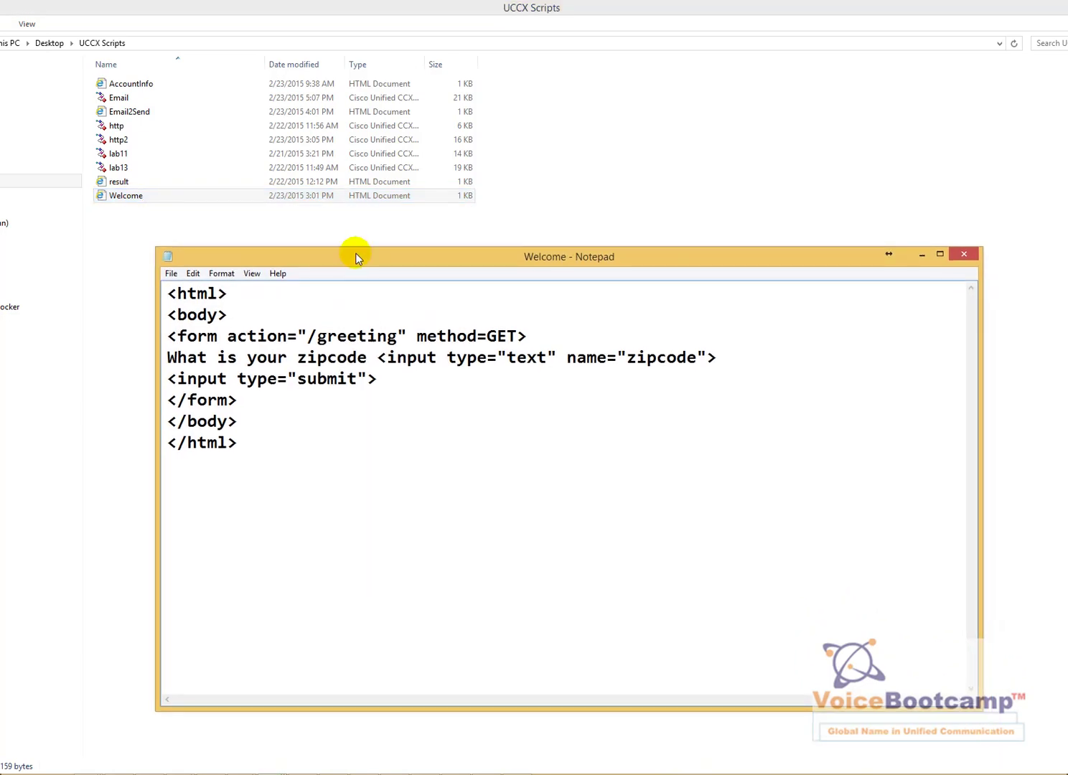
left_click(964, 254)
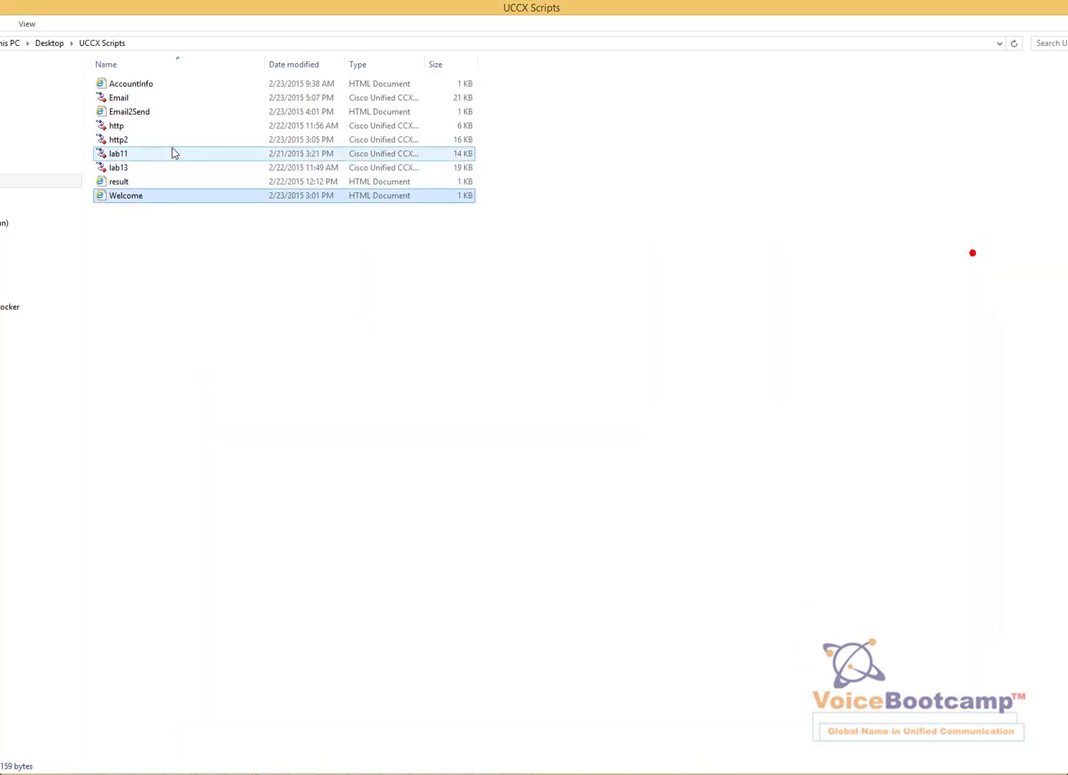
left_click(151, 93)
right_click(151, 90)
mouse_move(239, 210)
left_click(396, 249)
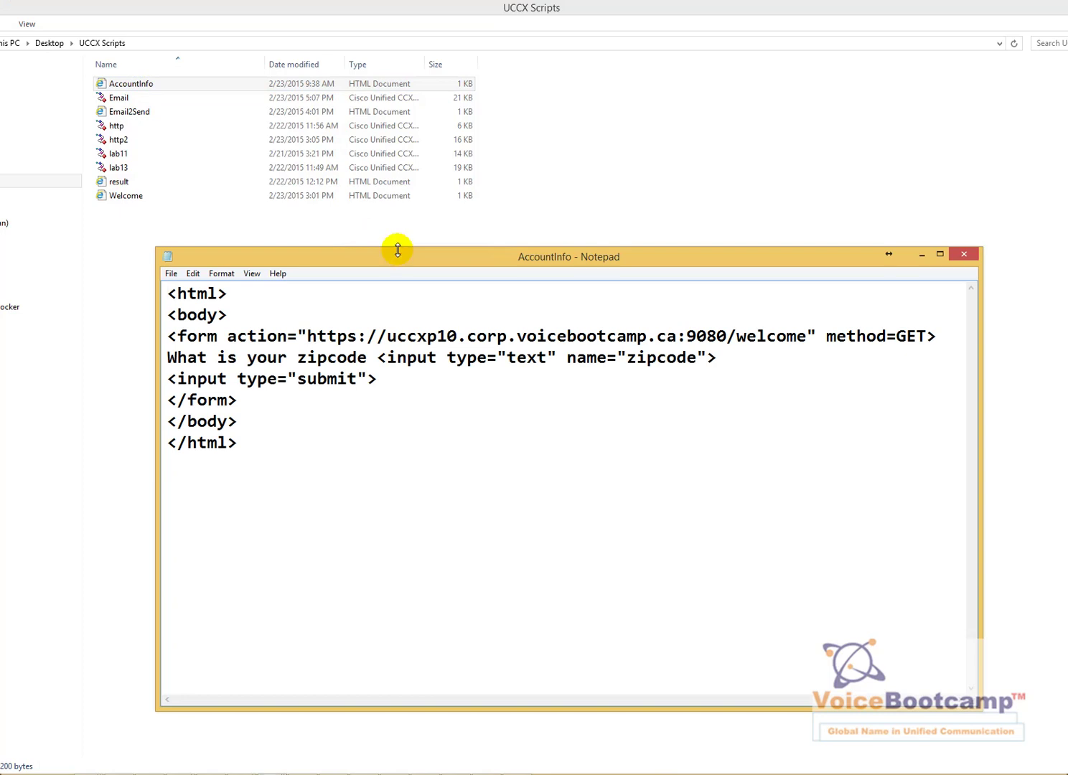
left_click(964, 254)
Step: Reopen Welcome.html in Notepad and move its window to the top of the screen
left_click(155, 199)
right_click(154, 199)
left_click(282, 317)
left_click(402, 360)
double_click(405, 253)
double_click(328, 10)
left_click_drag(302, 262, 221, 76)
Step: Highlight the <html> tag, the zipcode prompt, the text input, and its name 'zipcode'
left_click_drag(87, 107, 169, 106)
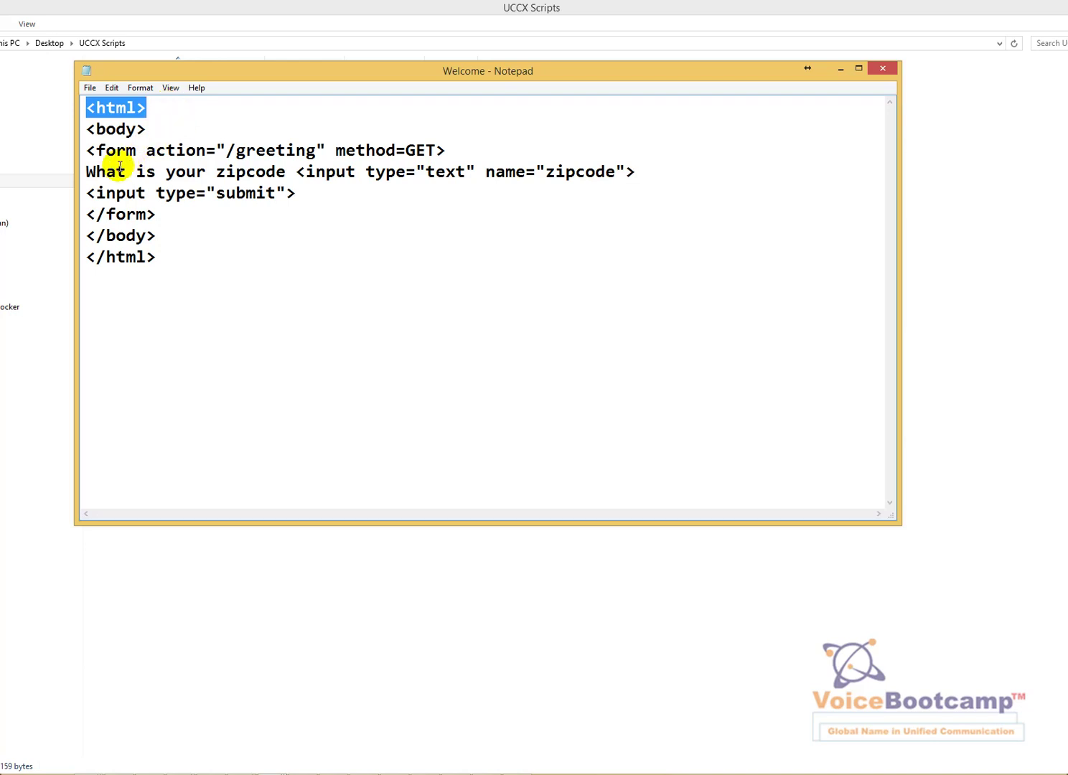
left_click_drag(86, 171, 289, 171)
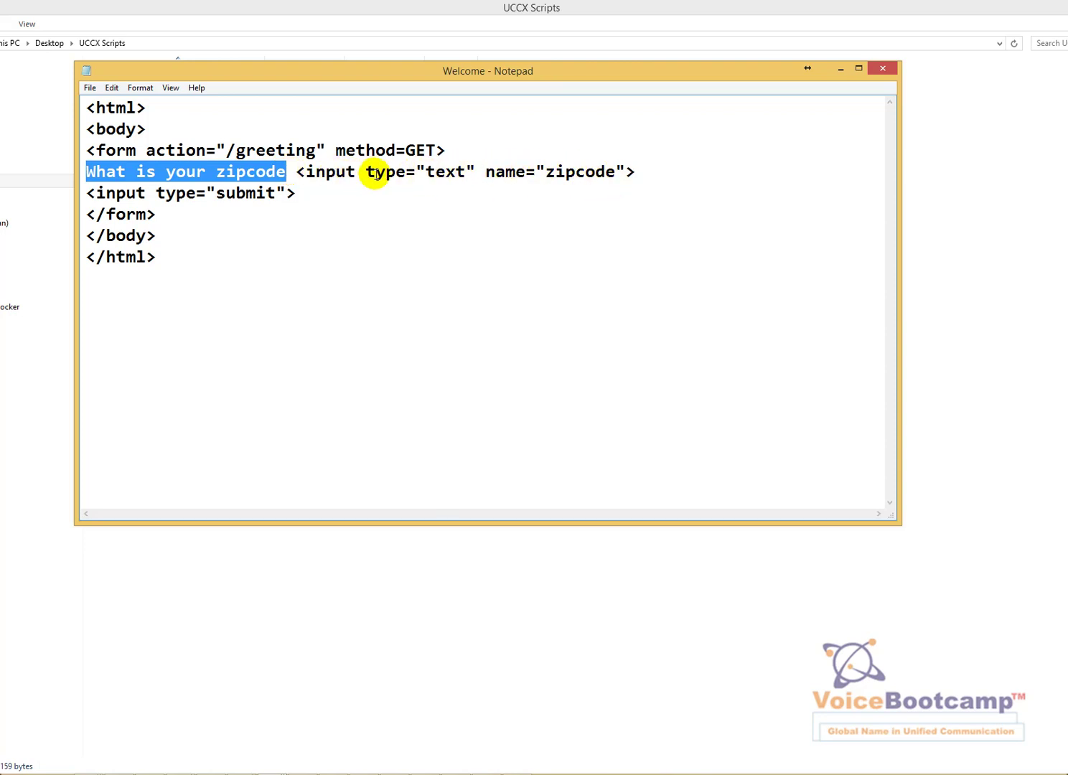
left_click_drag(295, 172, 644, 170)
left_click(425, 166)
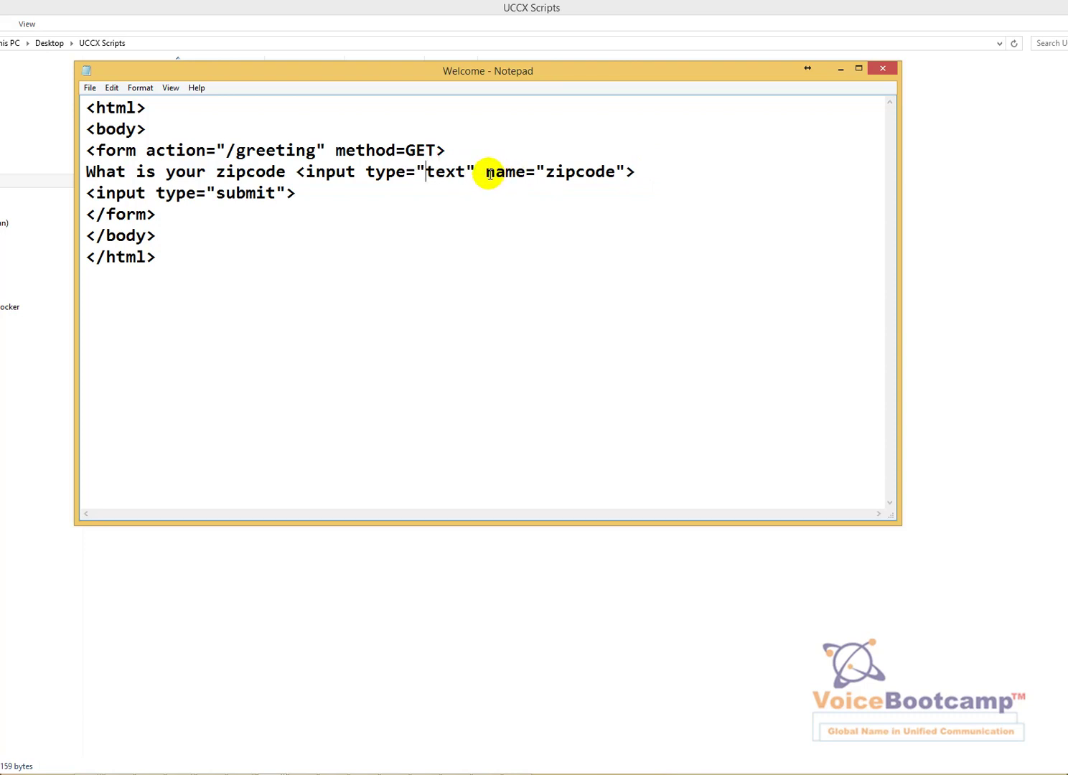
left_click_drag(486, 172, 615, 173)
left_click_drag(526, 172, 486, 173)
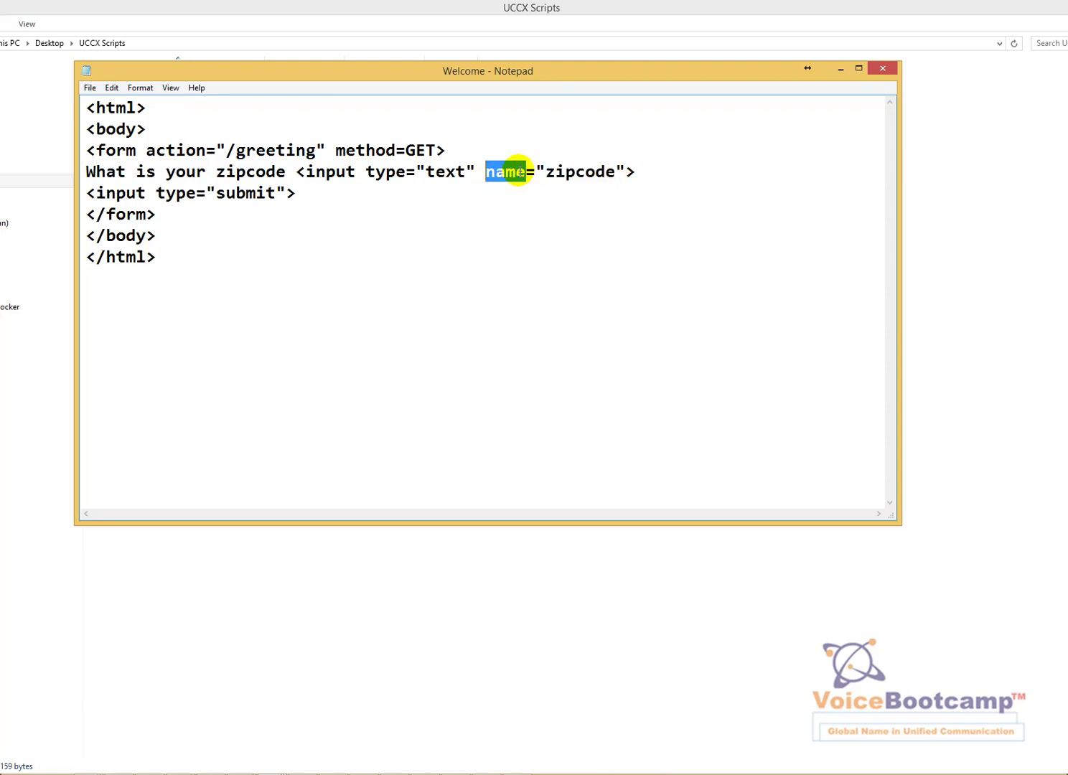
left_click_drag(546, 172, 608, 171)
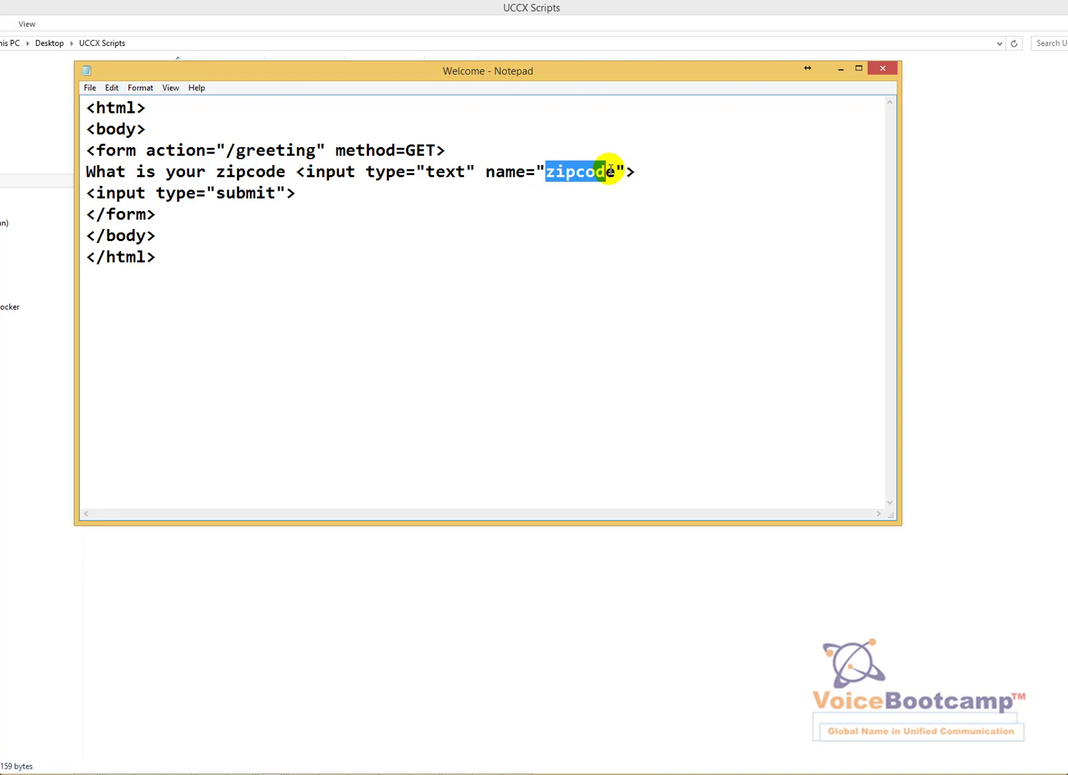
left_click(609, 172)
left_click_drag(609, 172, 549, 171)
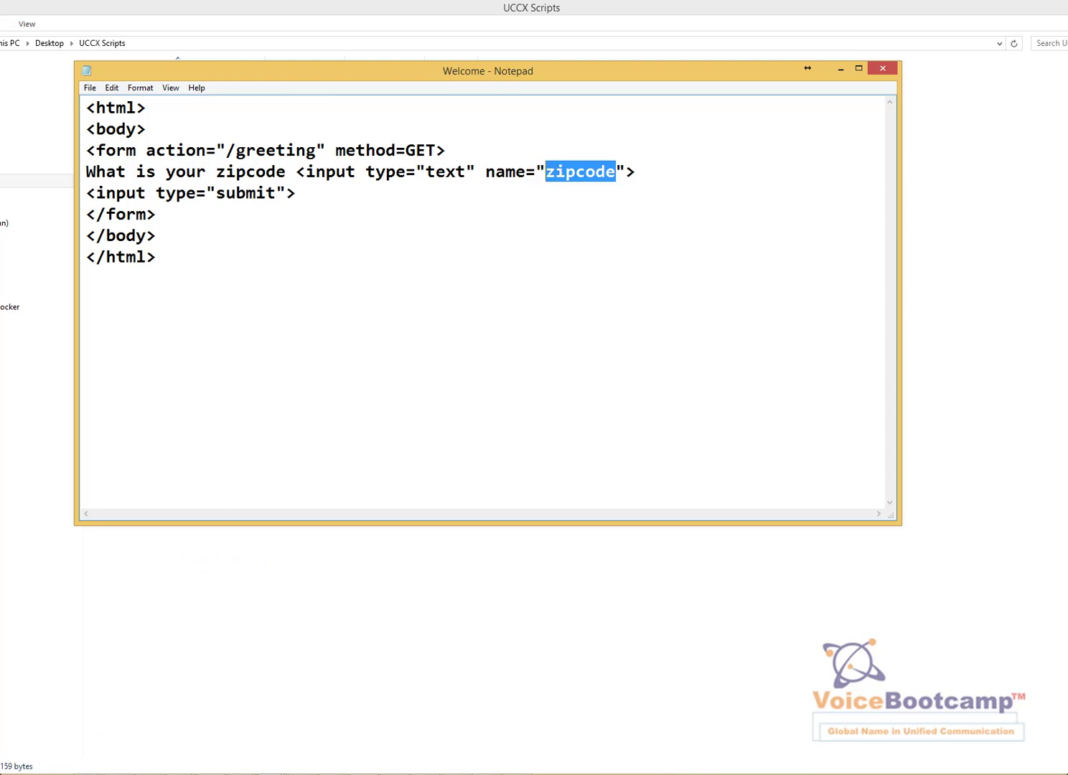
Step: Open Document Management in CCX Administration and navigate into the webapps\ROOT folder
left_click(143, 746)
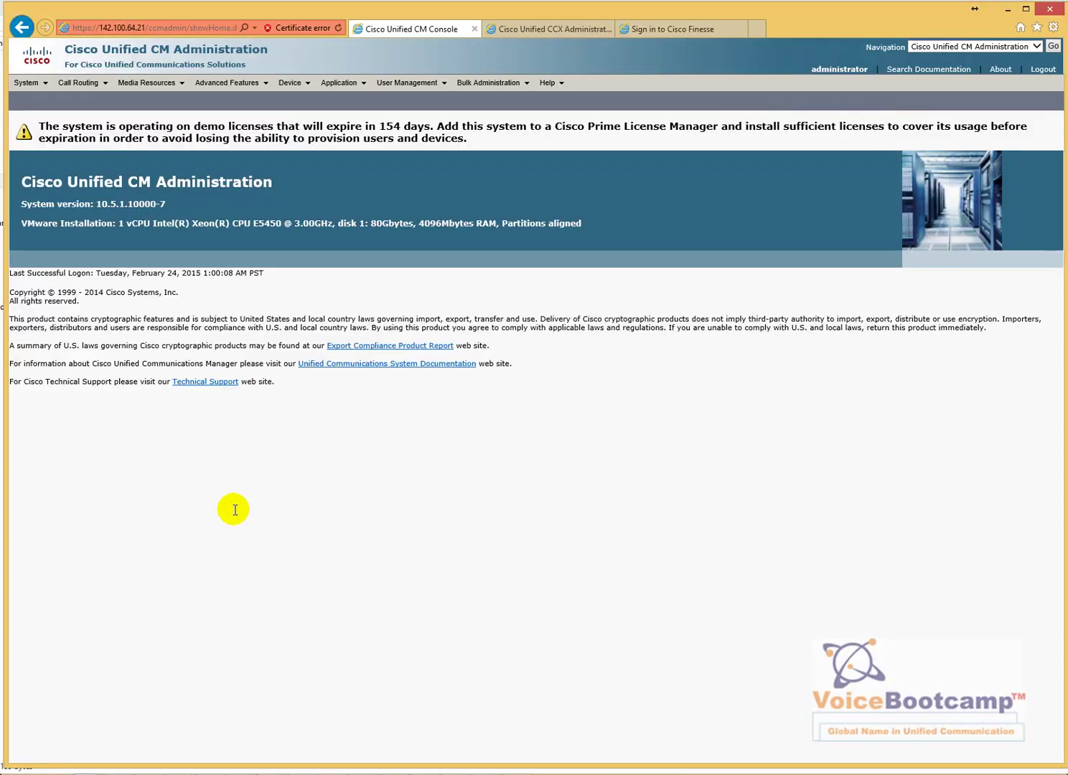
left_click(512, 29)
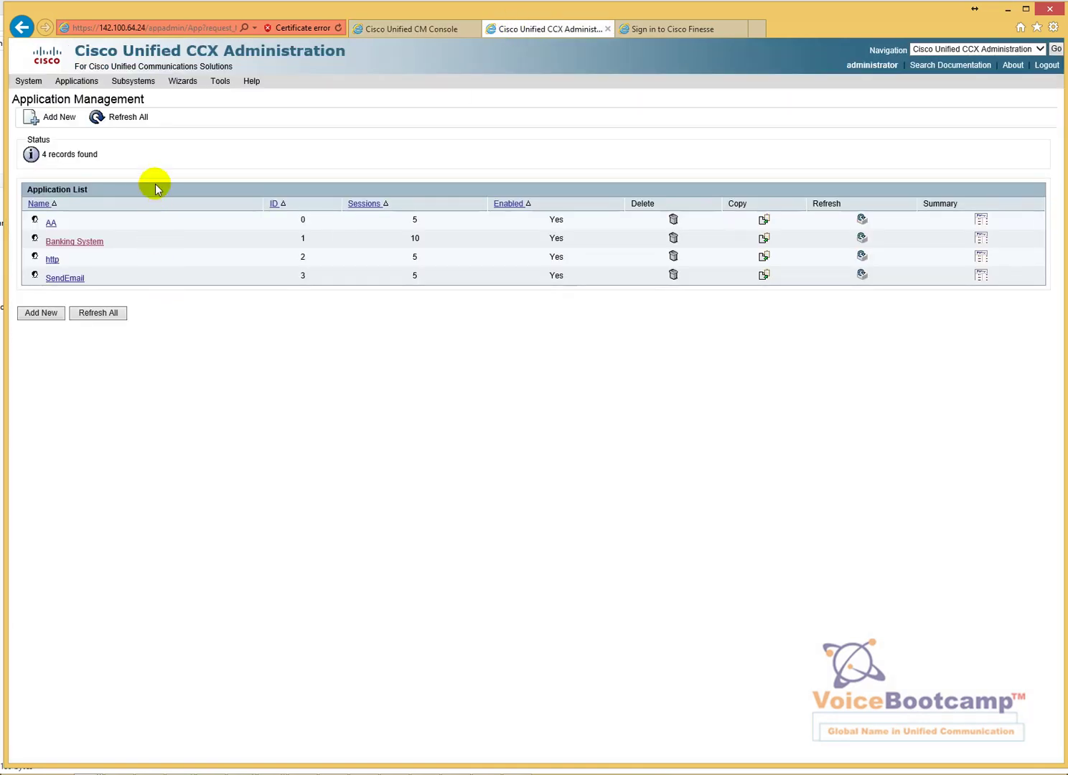
mouse_move(80, 81)
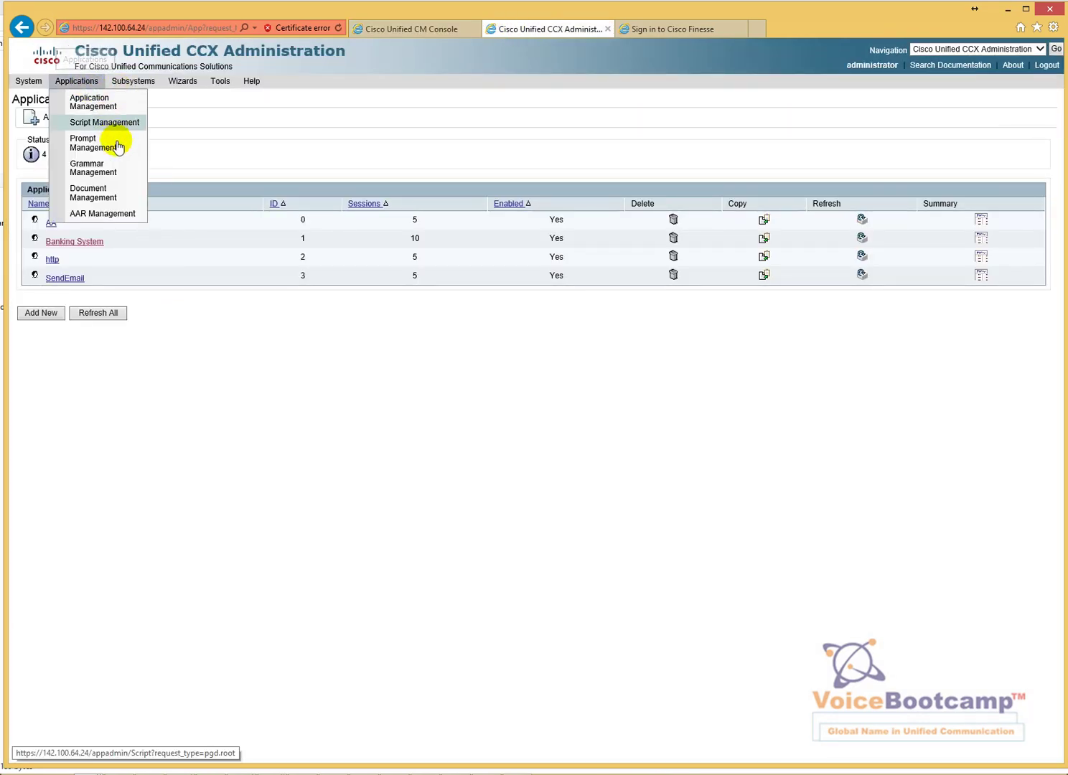
left_click(100, 202)
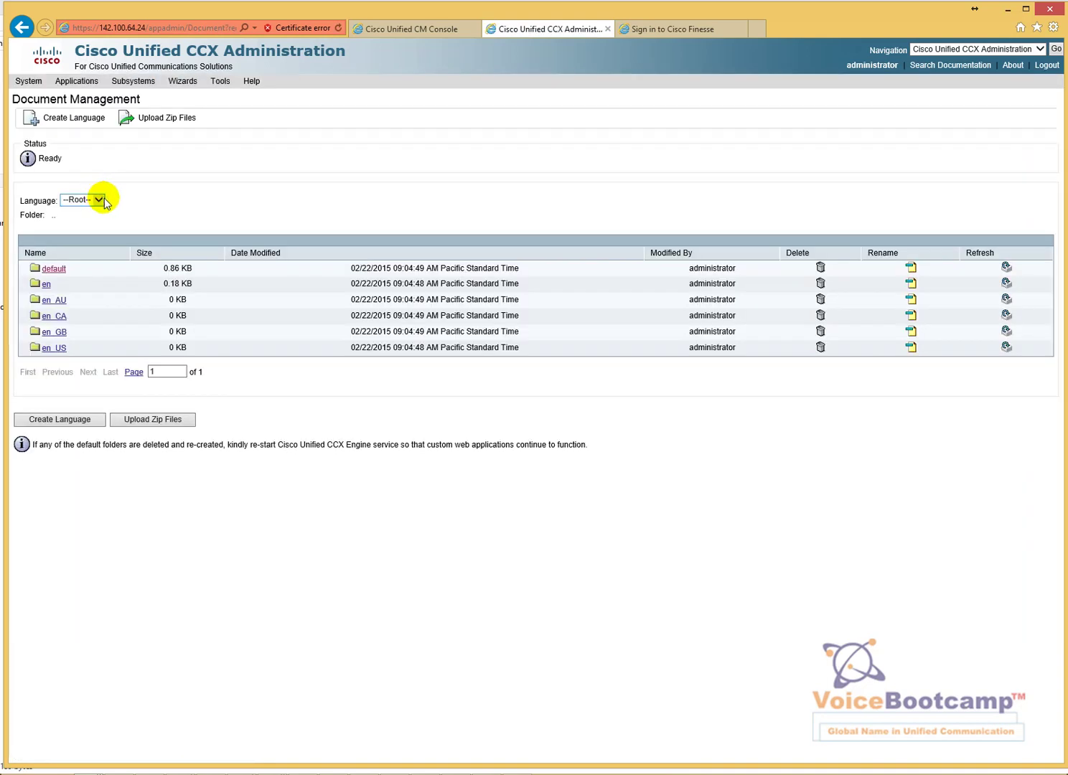
left_click(52, 268)
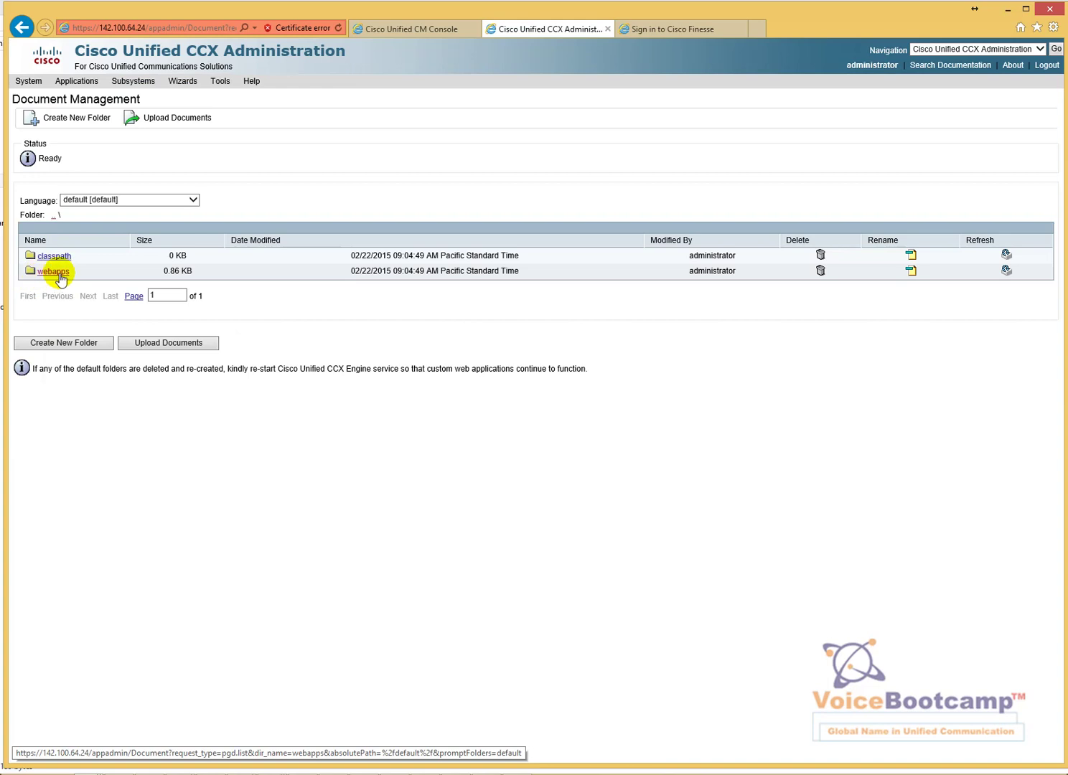
left_click(57, 274)
left_click(59, 276)
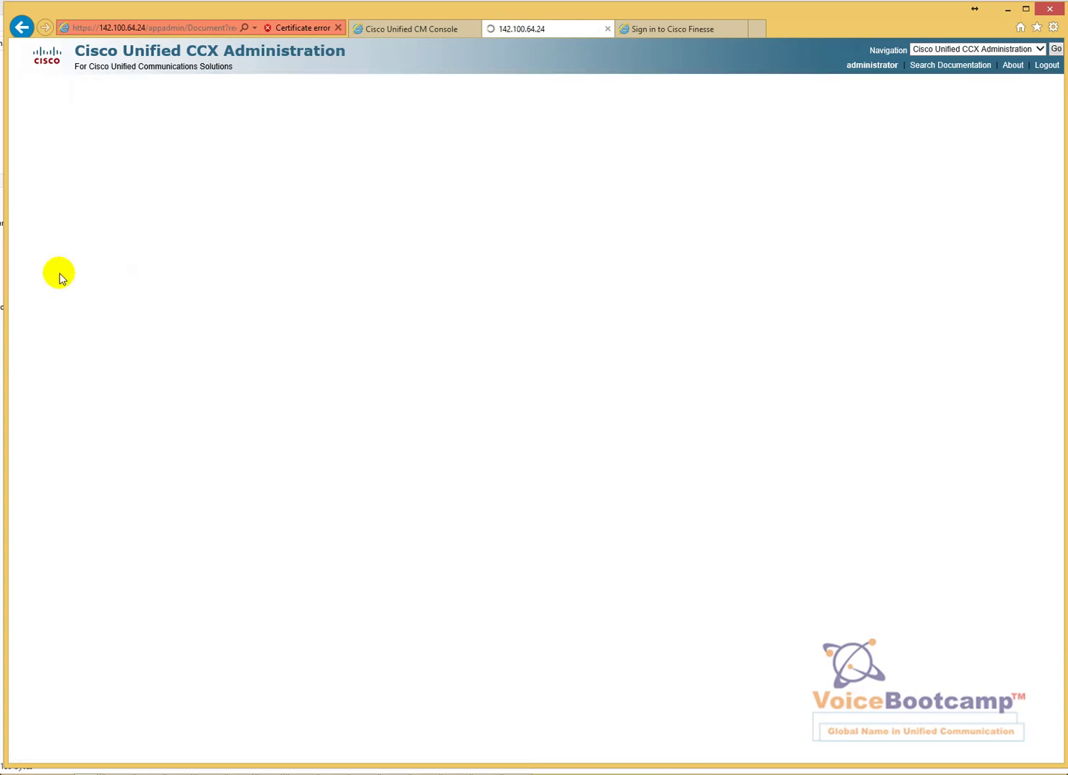
left_click(49, 265)
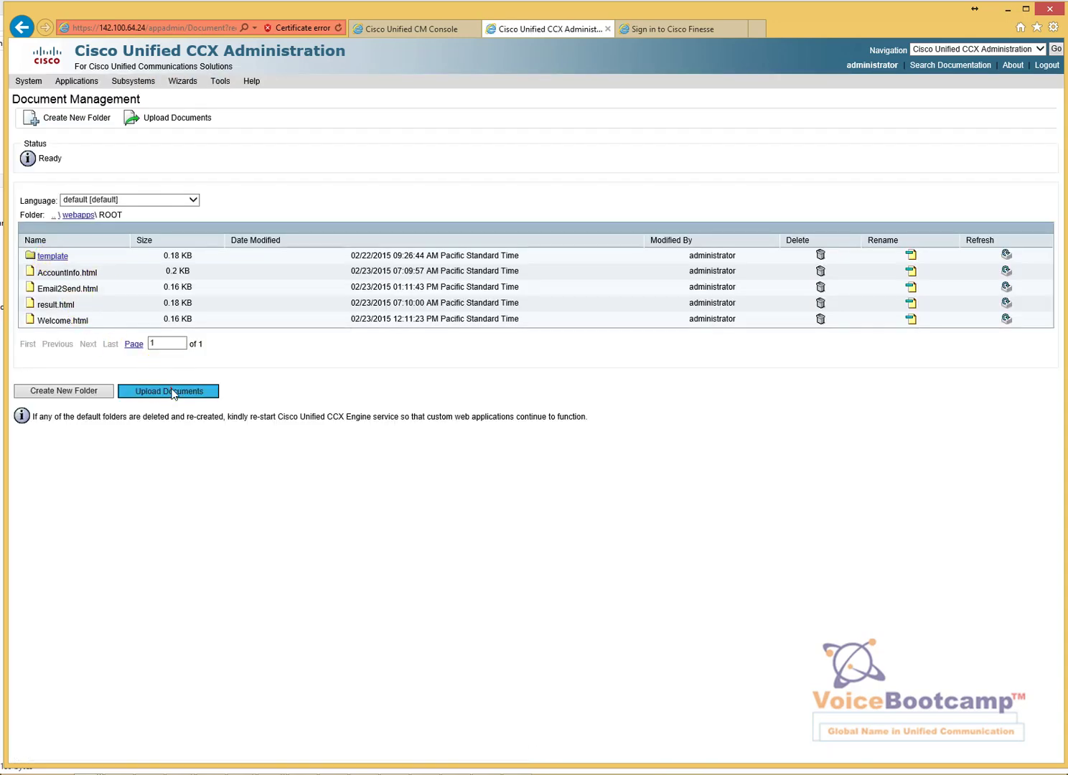
Step: Browse for an upload file twice, cancel both times, and close the Upload Document popup
left_click(273, 143)
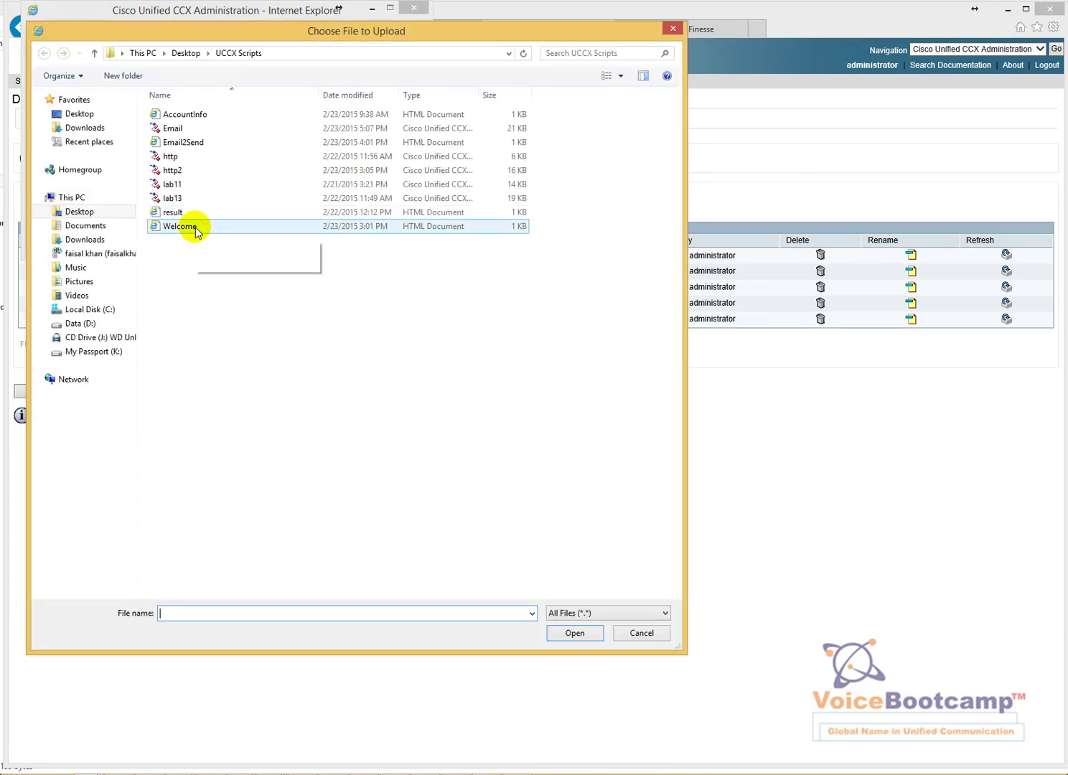
left_click(619, 633)
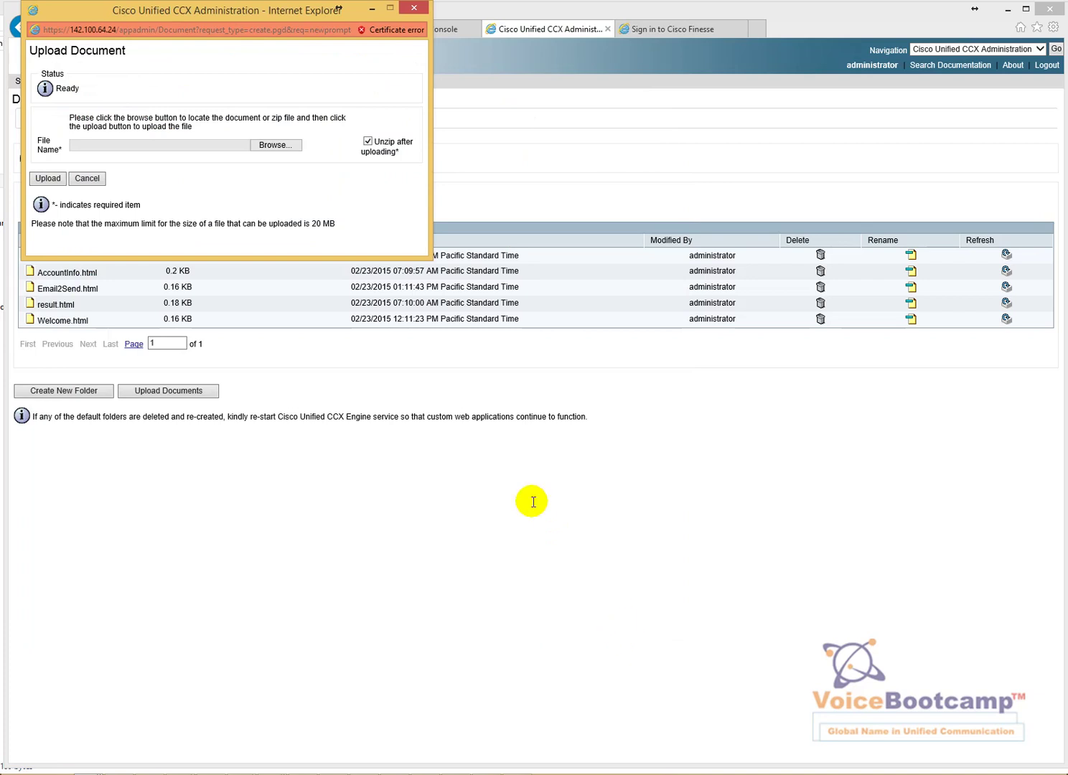
left_click(275, 145)
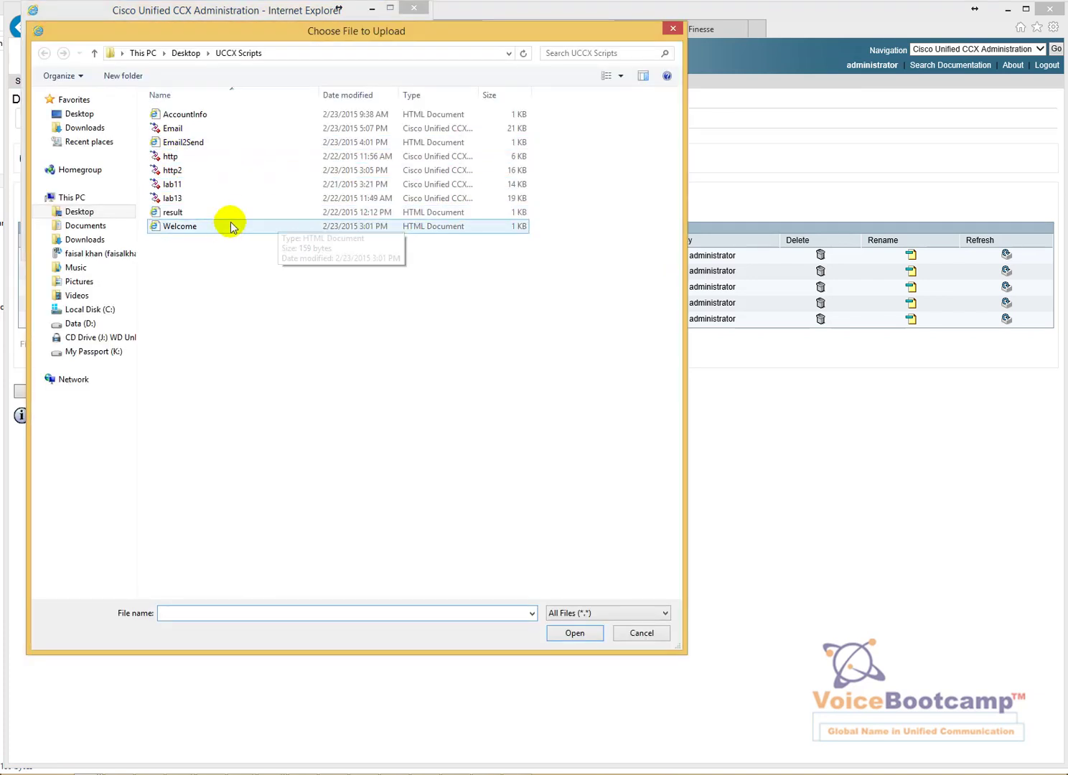
left_click(637, 639)
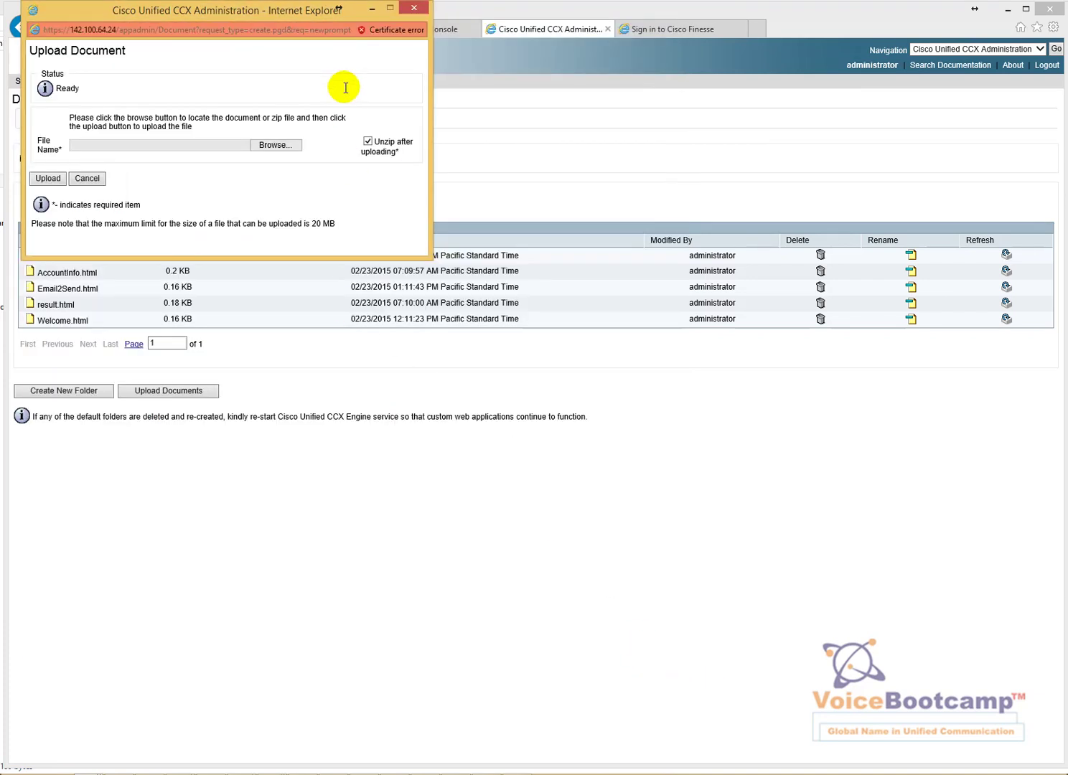
left_click(414, 8)
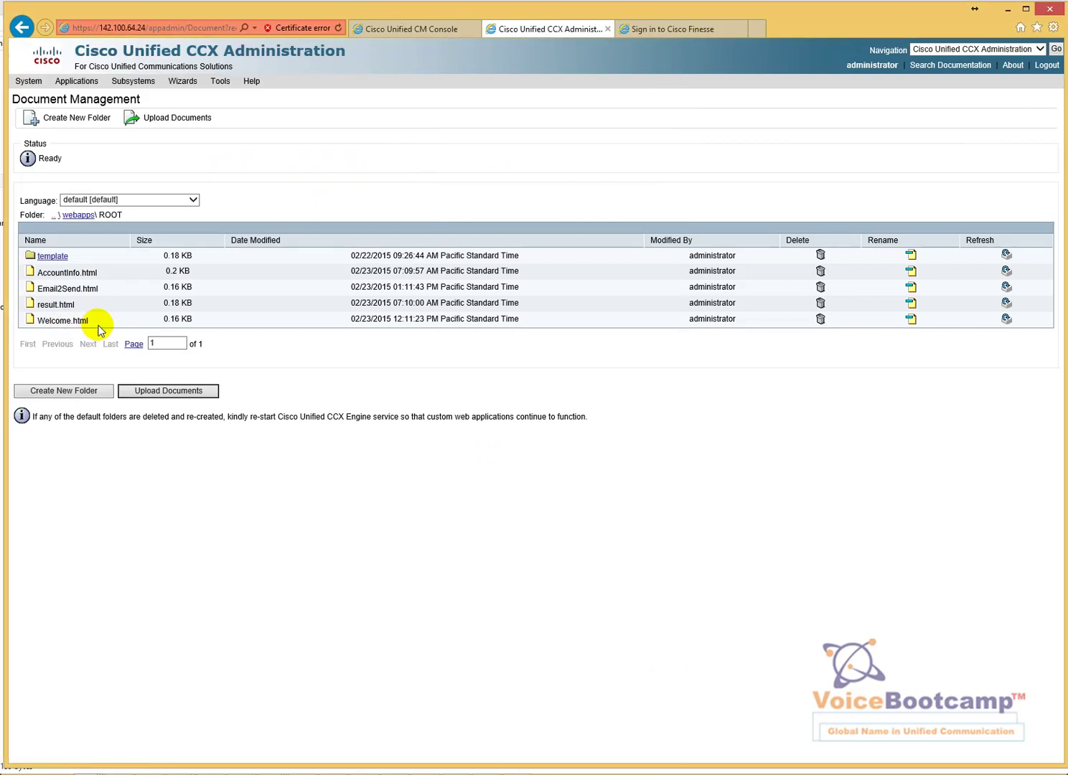
left_click(758, 29)
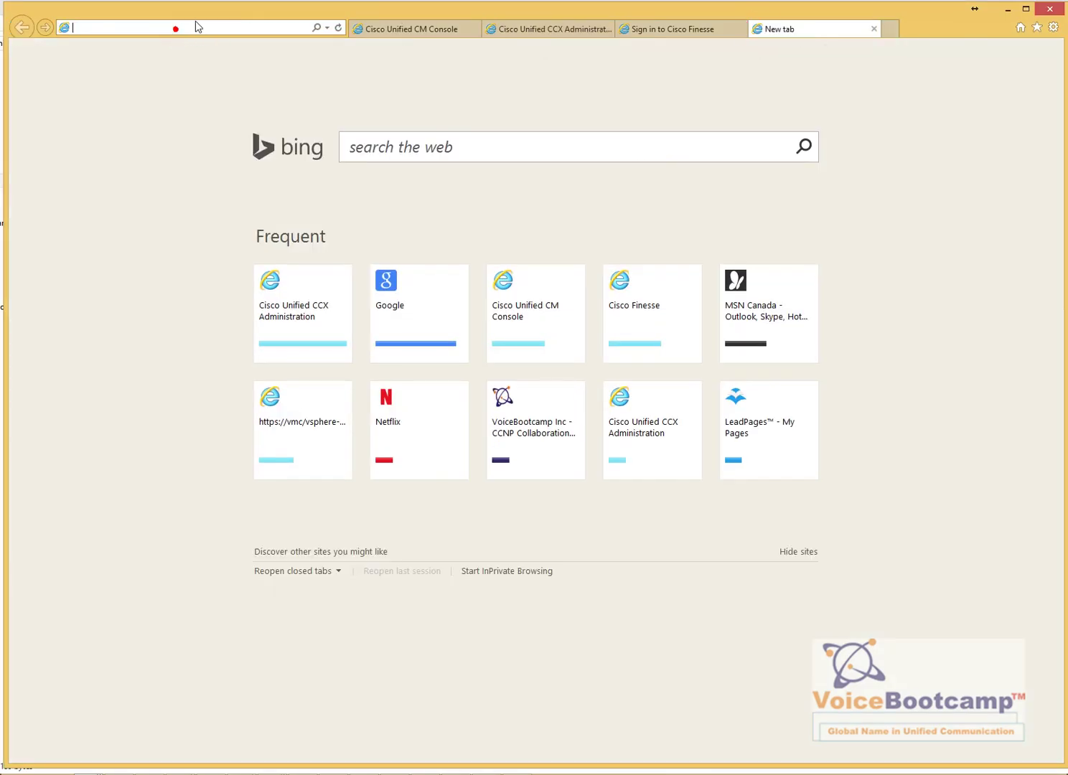
left_click(198, 26)
type("http://")
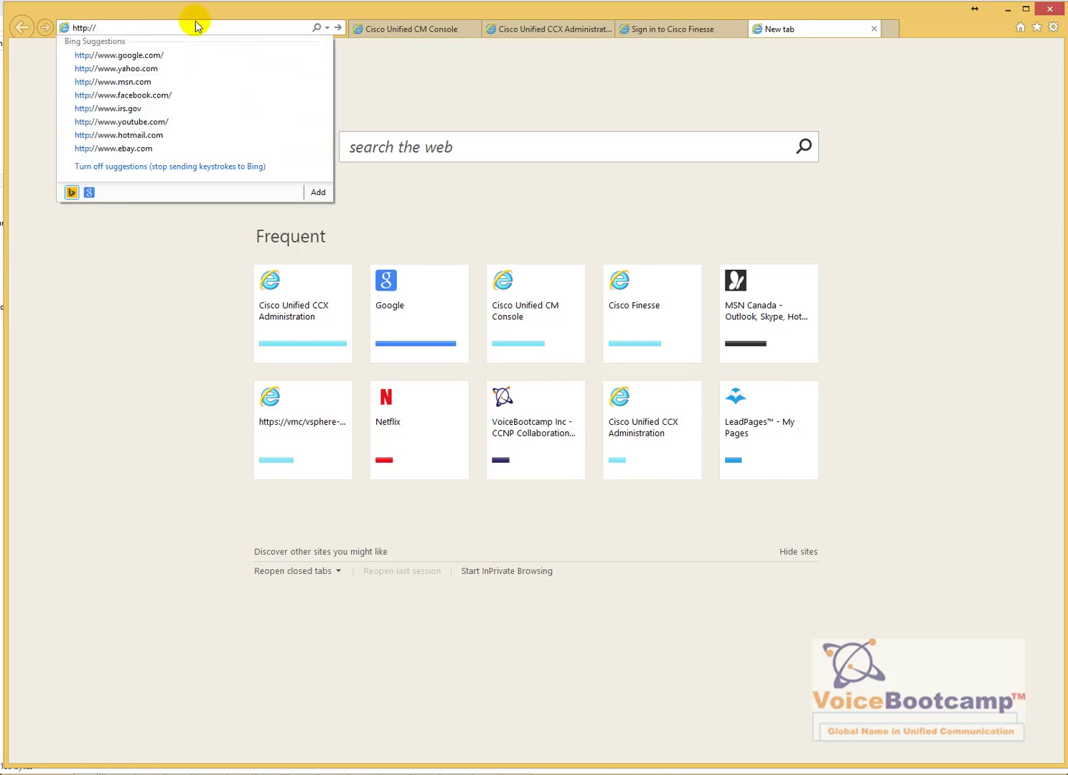
type("uccxp10.corp.voicebootcamp.ca/")
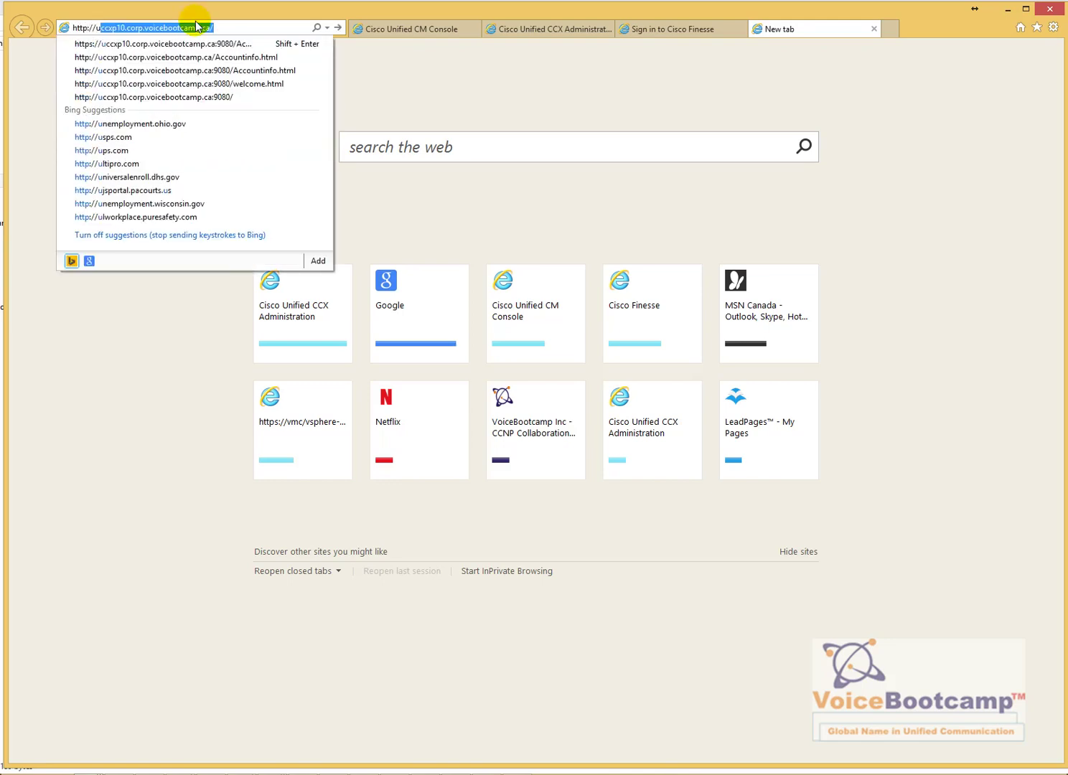
key("Down")
key("Down")
key("Down")
key("Down")
key("Return")
left_click(221, 27)
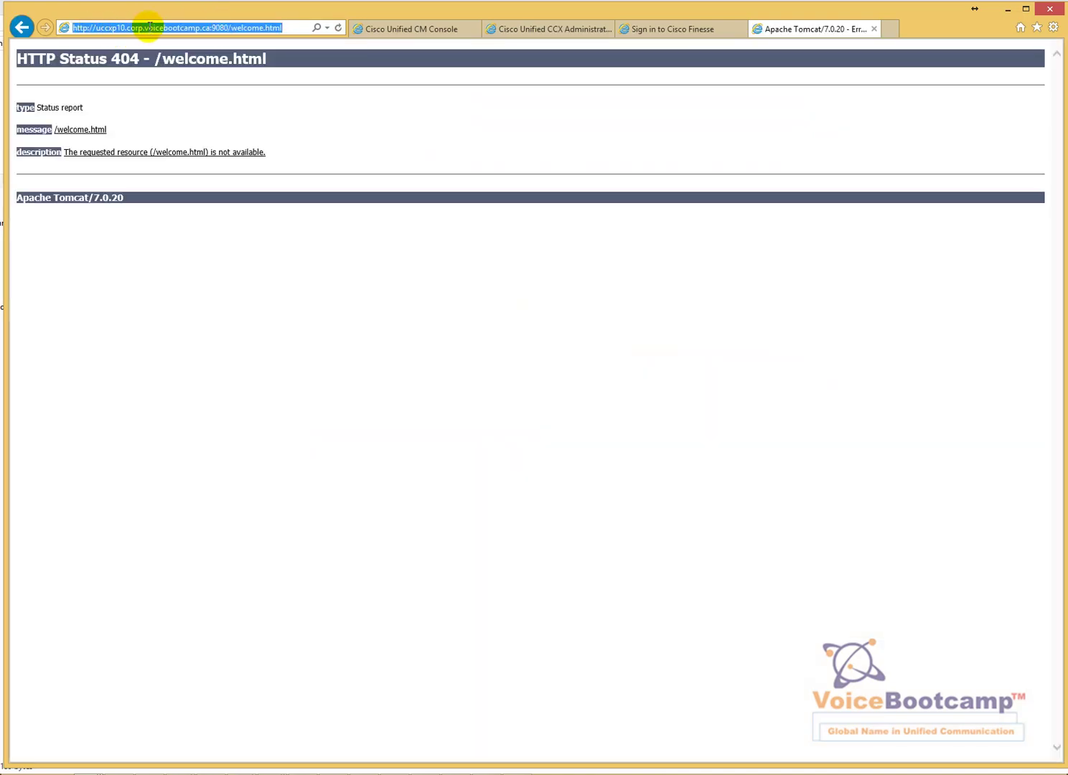
left_click(240, 28)
key("BackSpace")
type("W")
key("Return")
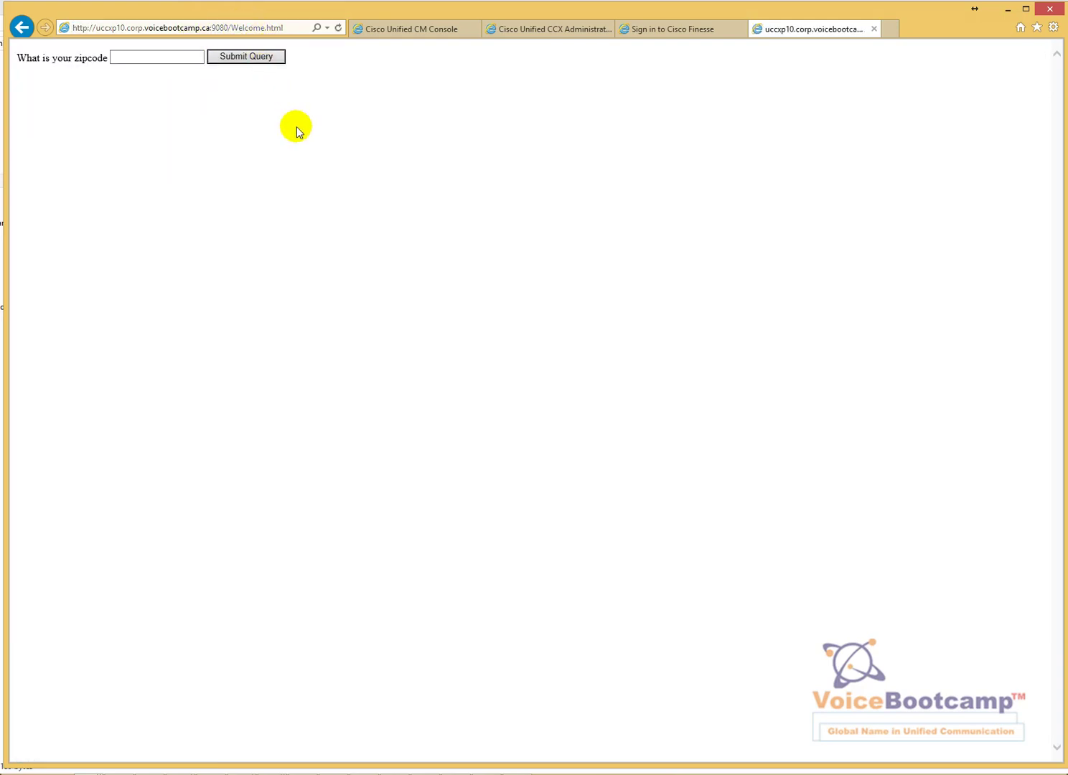
Step: View the Welcome page's HTML source, then close the source window
left_click(176, 57)
right_click(274, 139)
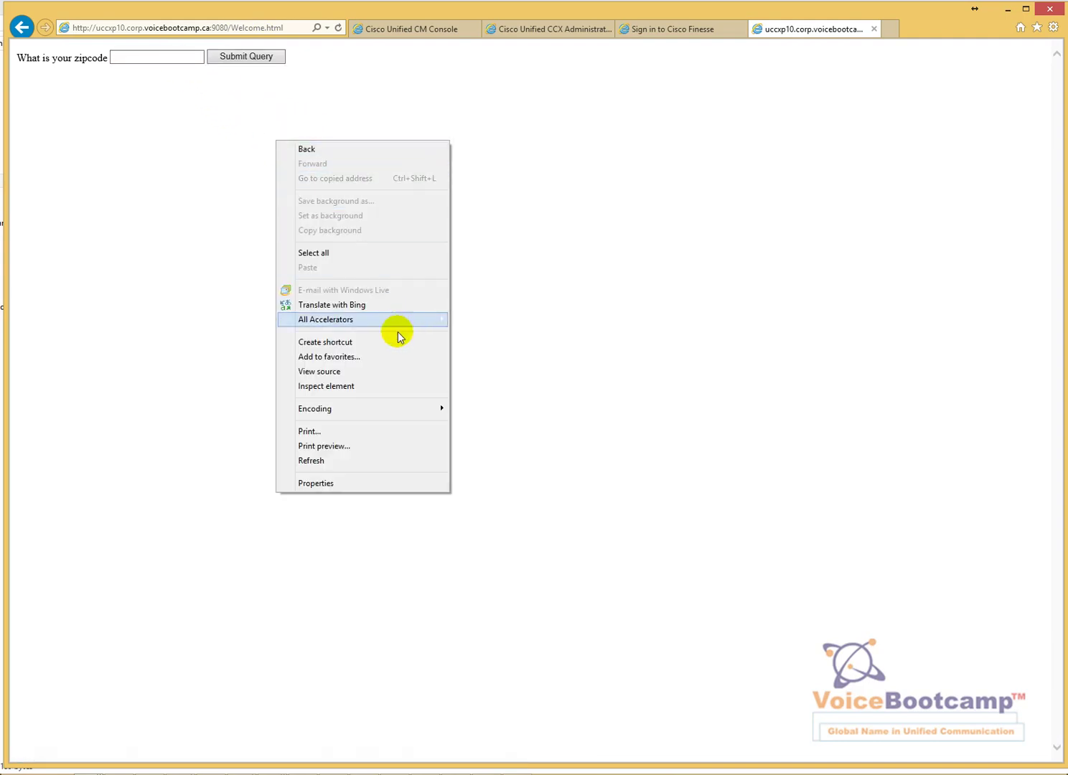
left_click(376, 371)
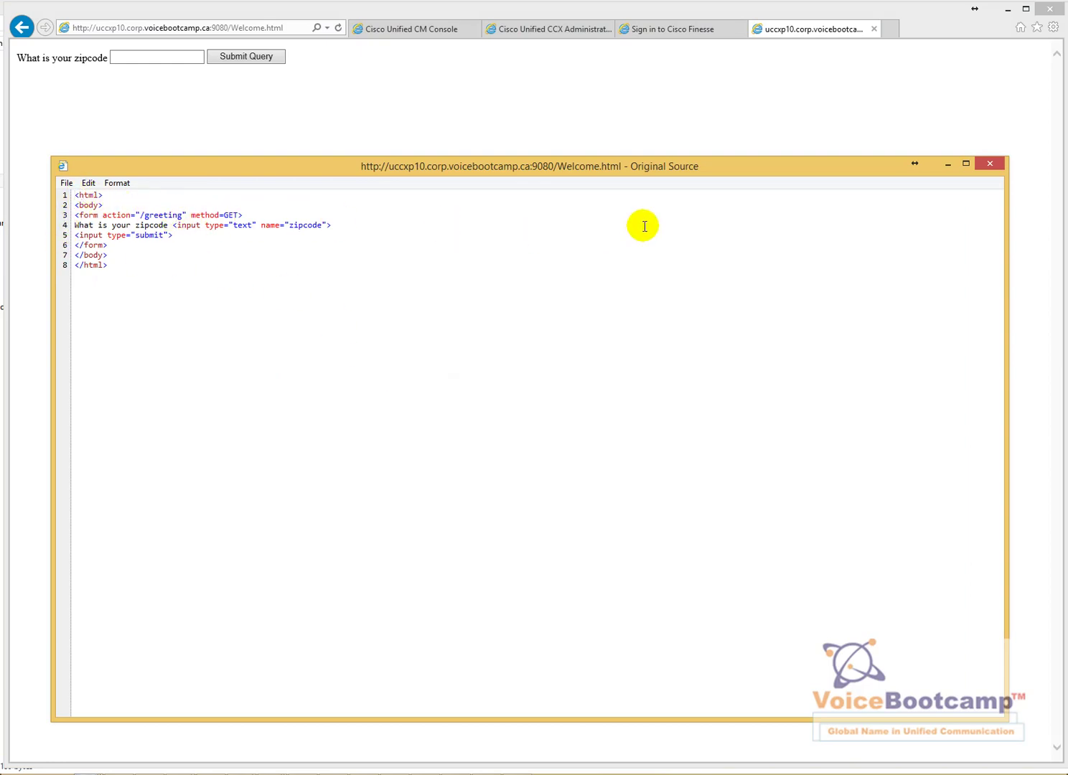
left_click(990, 164)
Step: Enter 12345 as the zipcode, view the source again and highlight the /greeting action
left_click(187, 55)
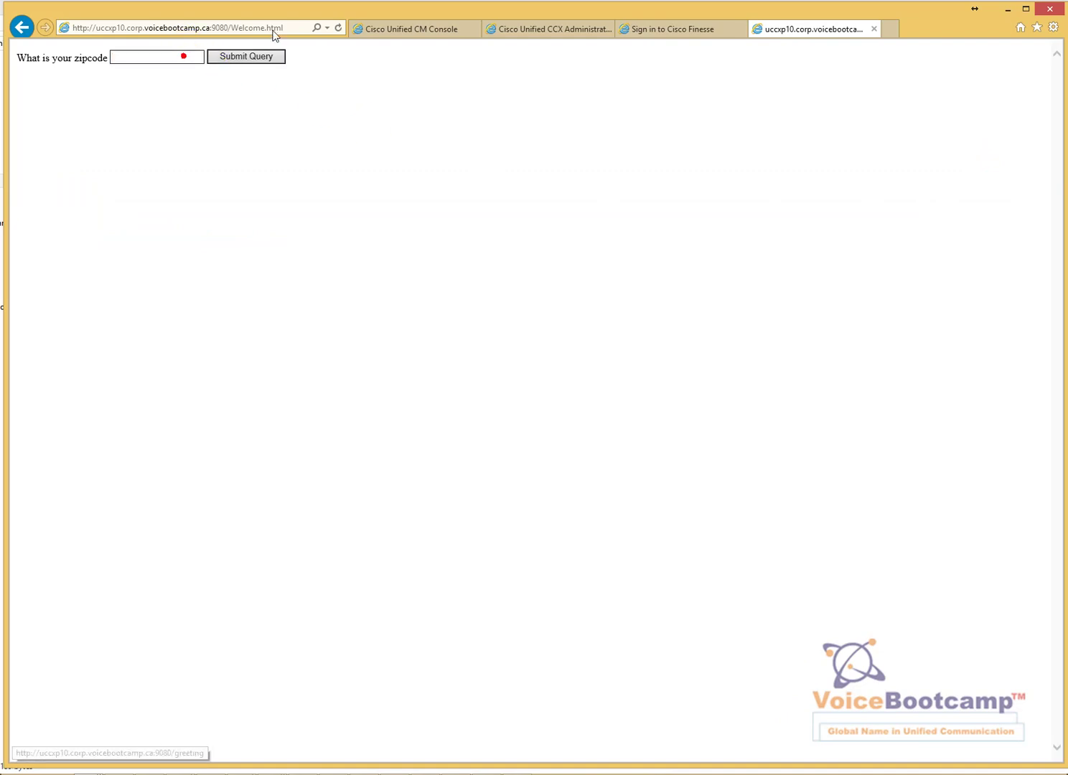
left_click(163, 61)
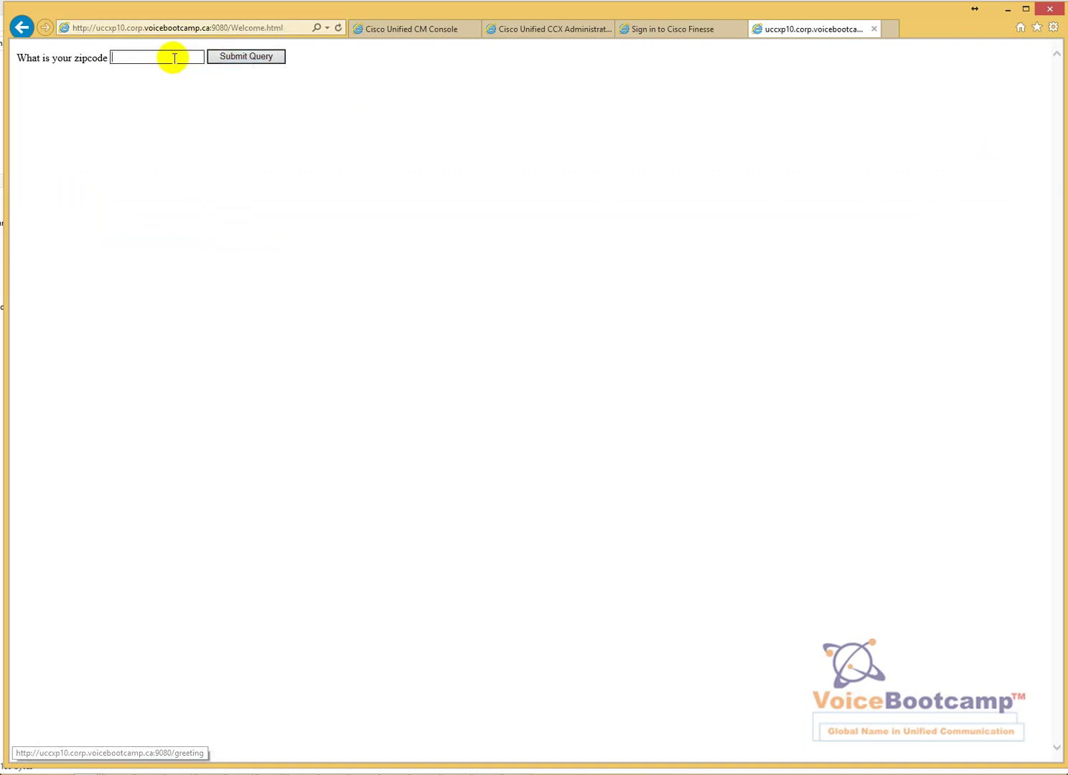
type("12345")
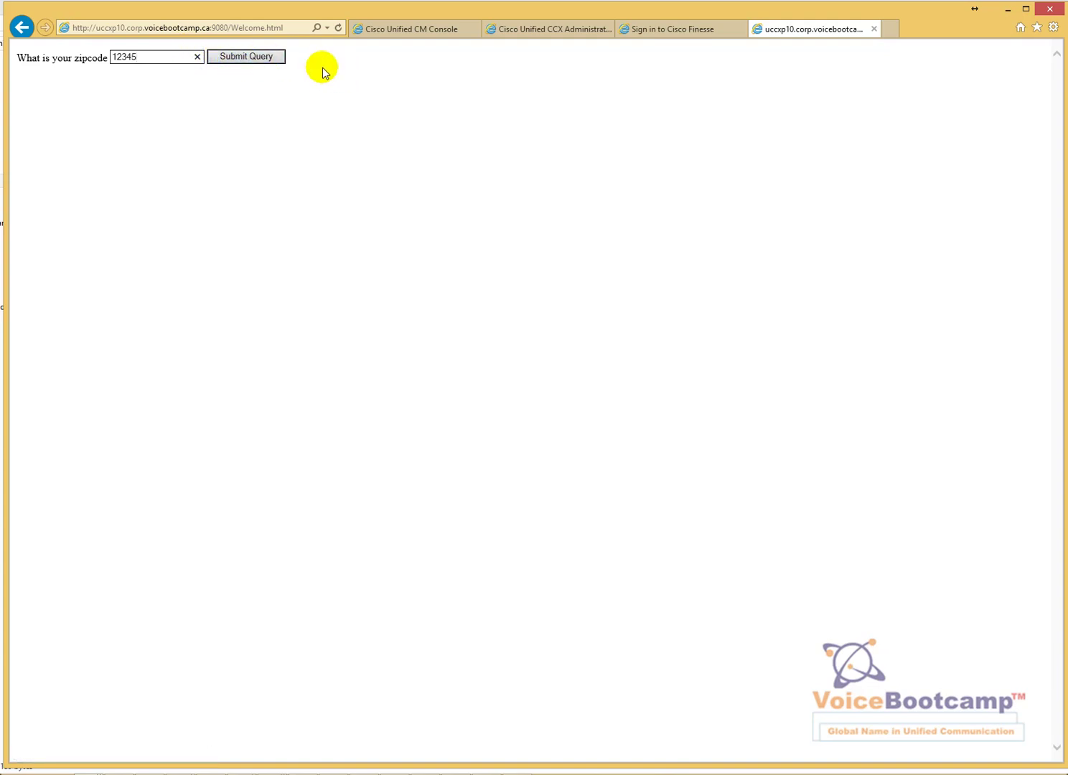
right_click(374, 288)
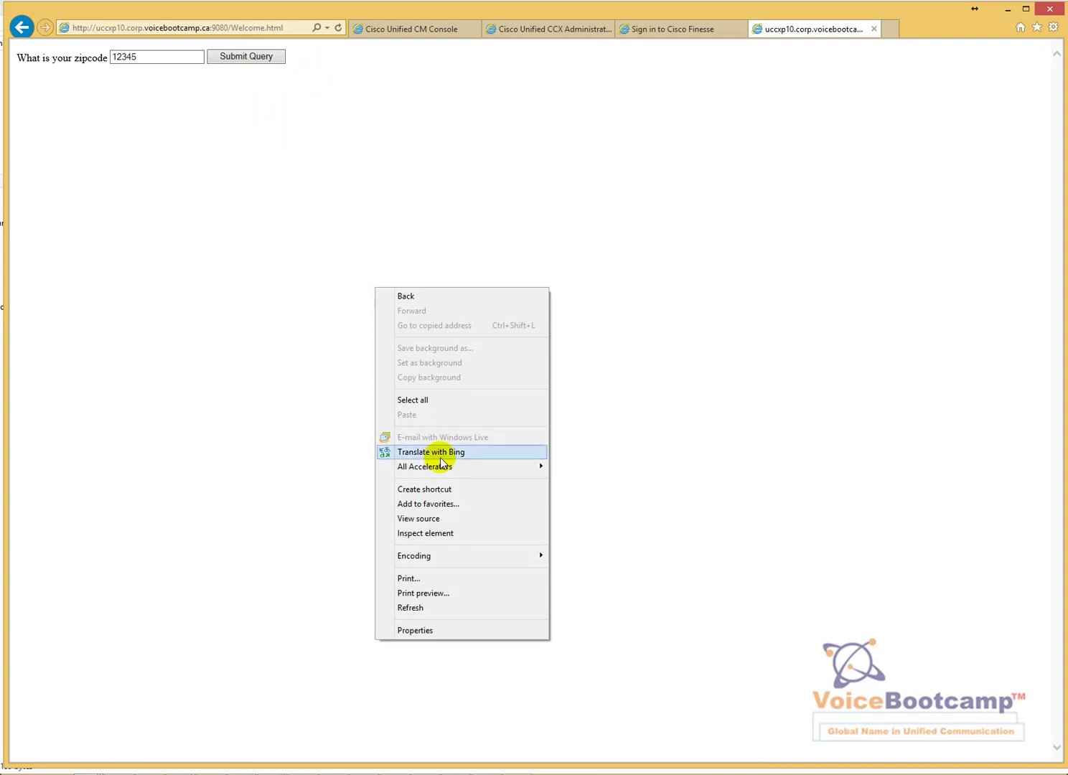
left_click(433, 518)
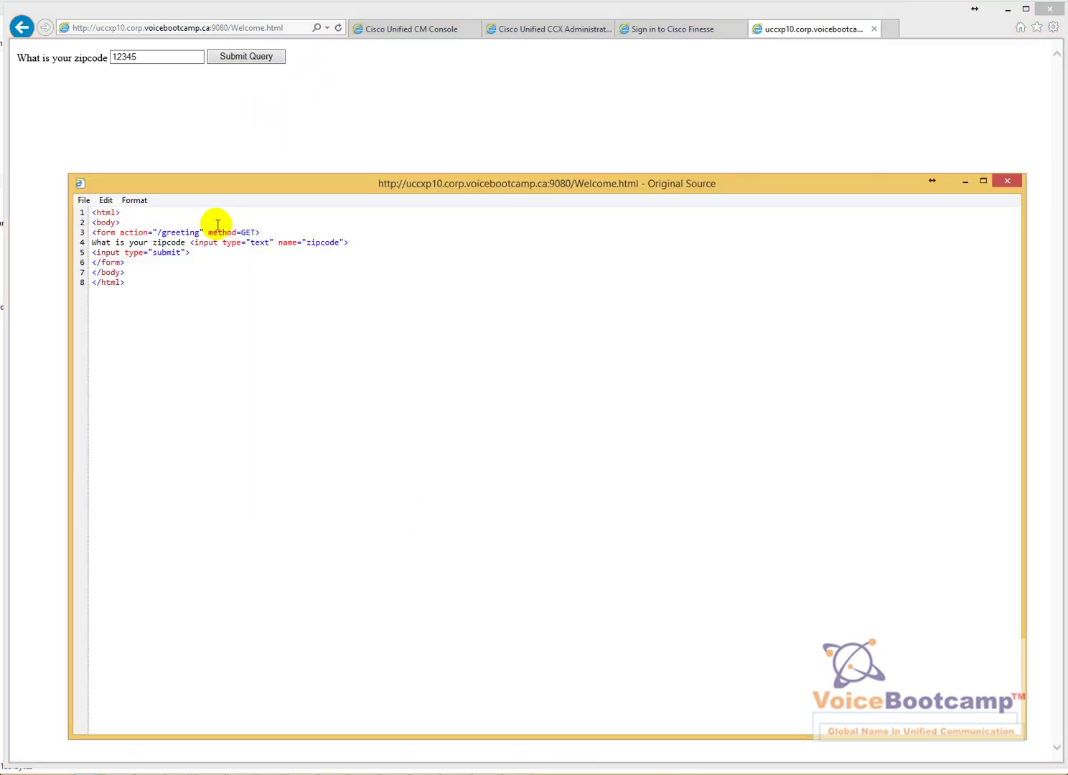
left_click_drag(204, 232, 158, 232)
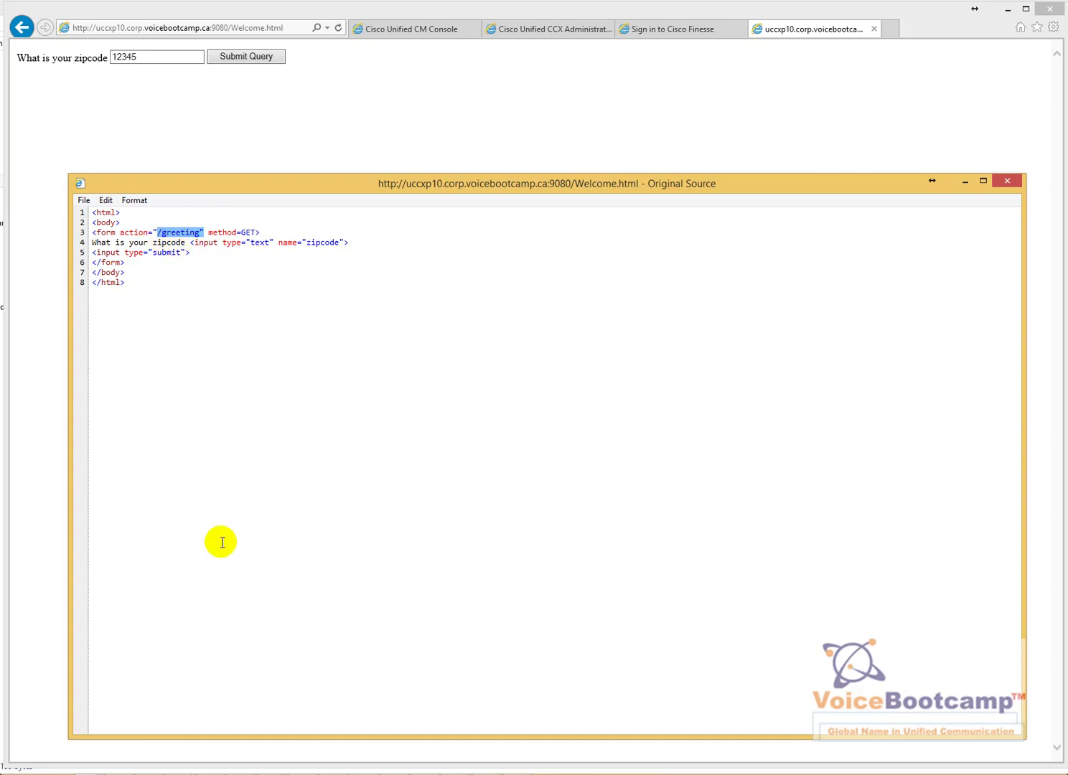
key("super+r")
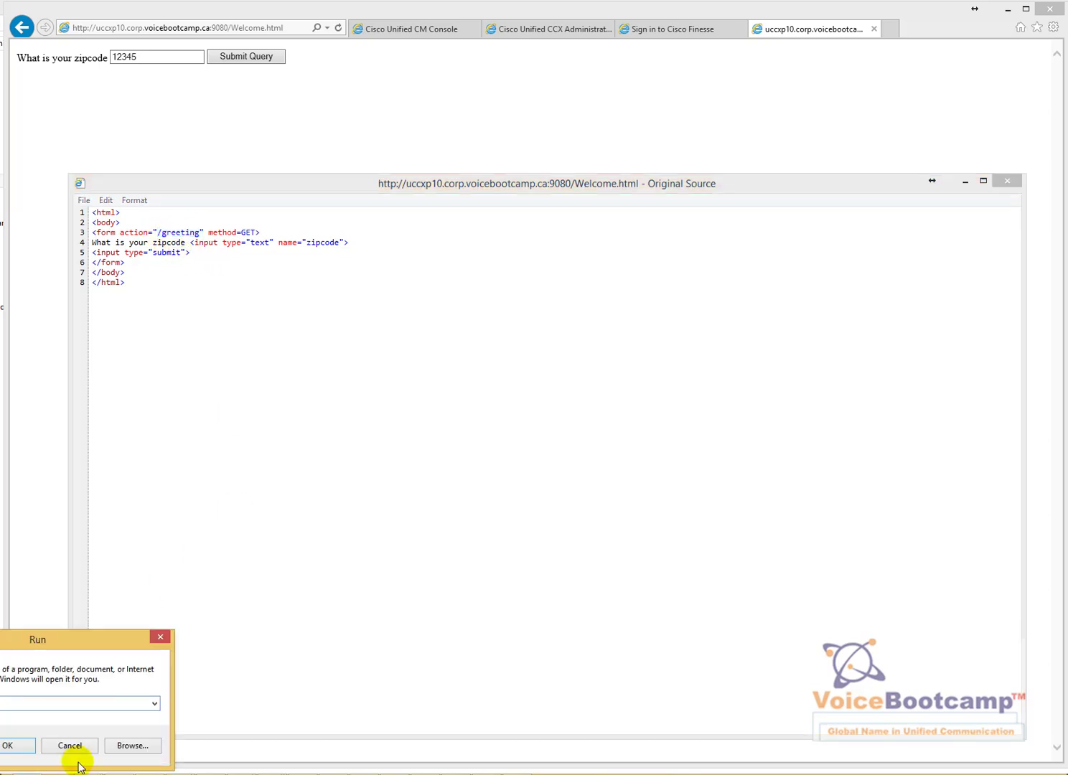
type("notepad")
key("Return")
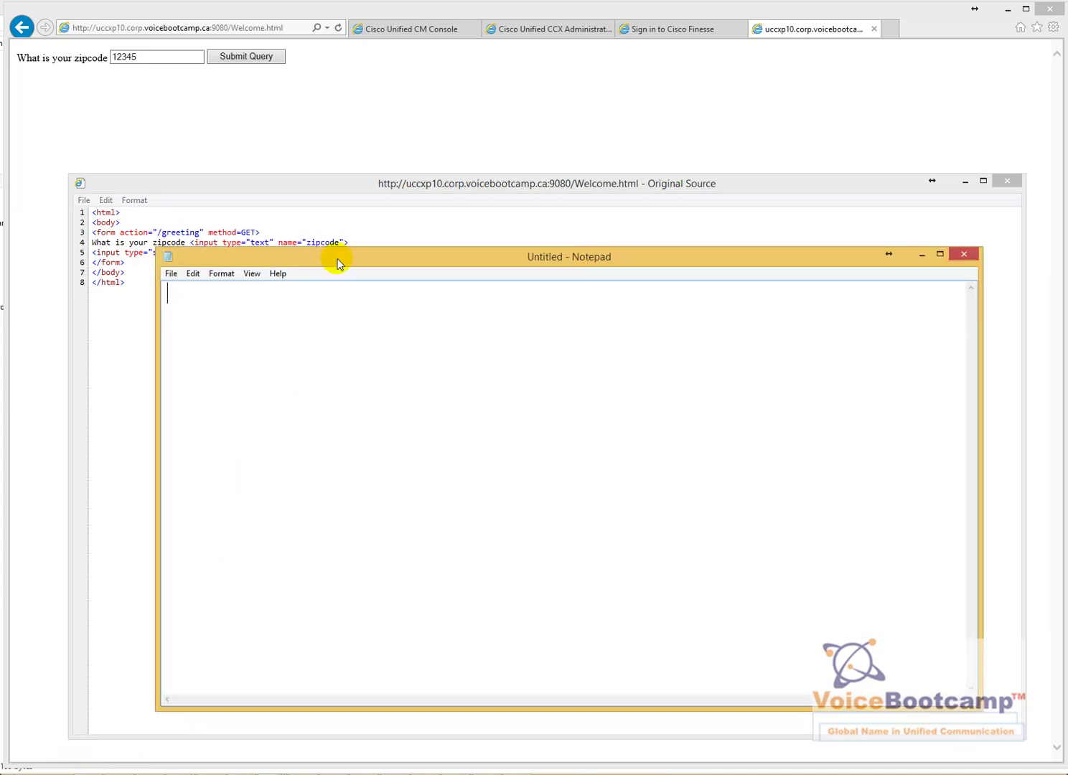
left_click_drag(337, 264, 392, 331)
type("ht")
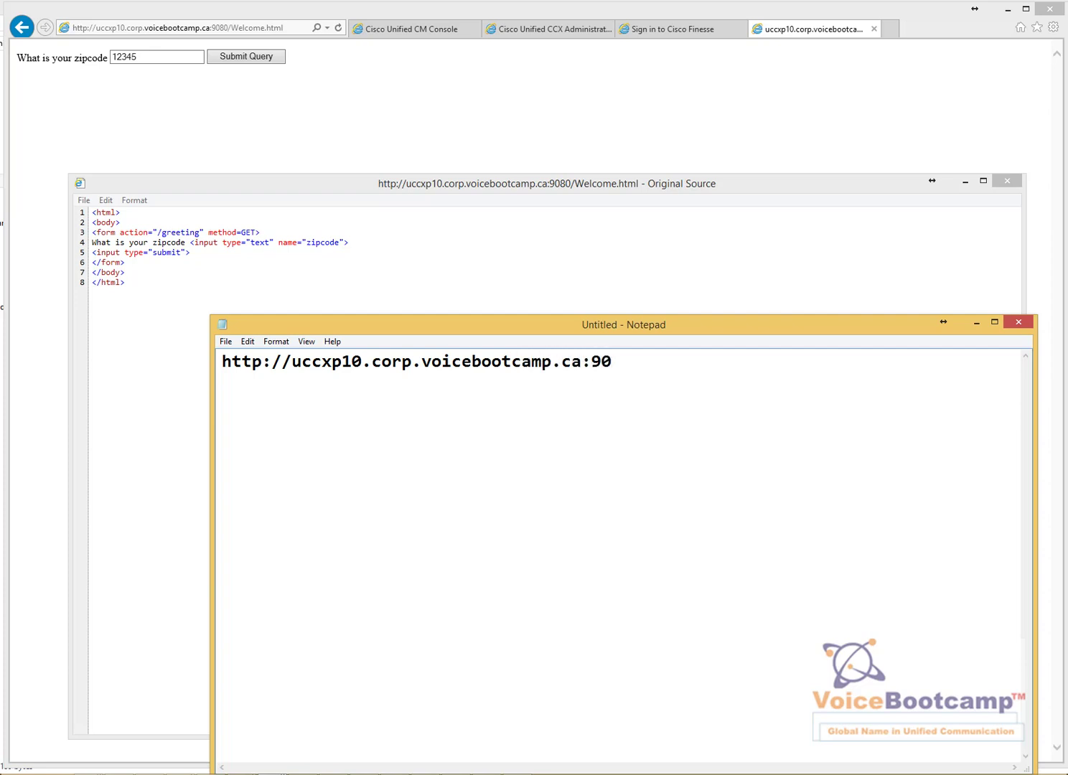
type("g")
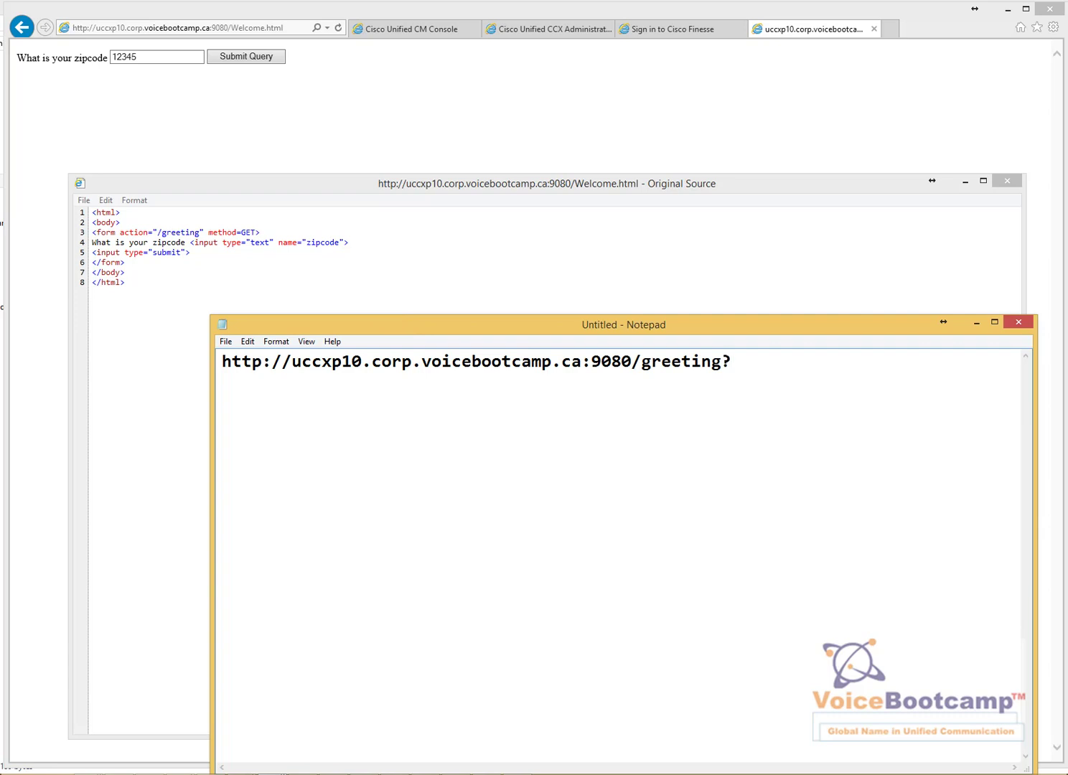
type("zipcode=12345")
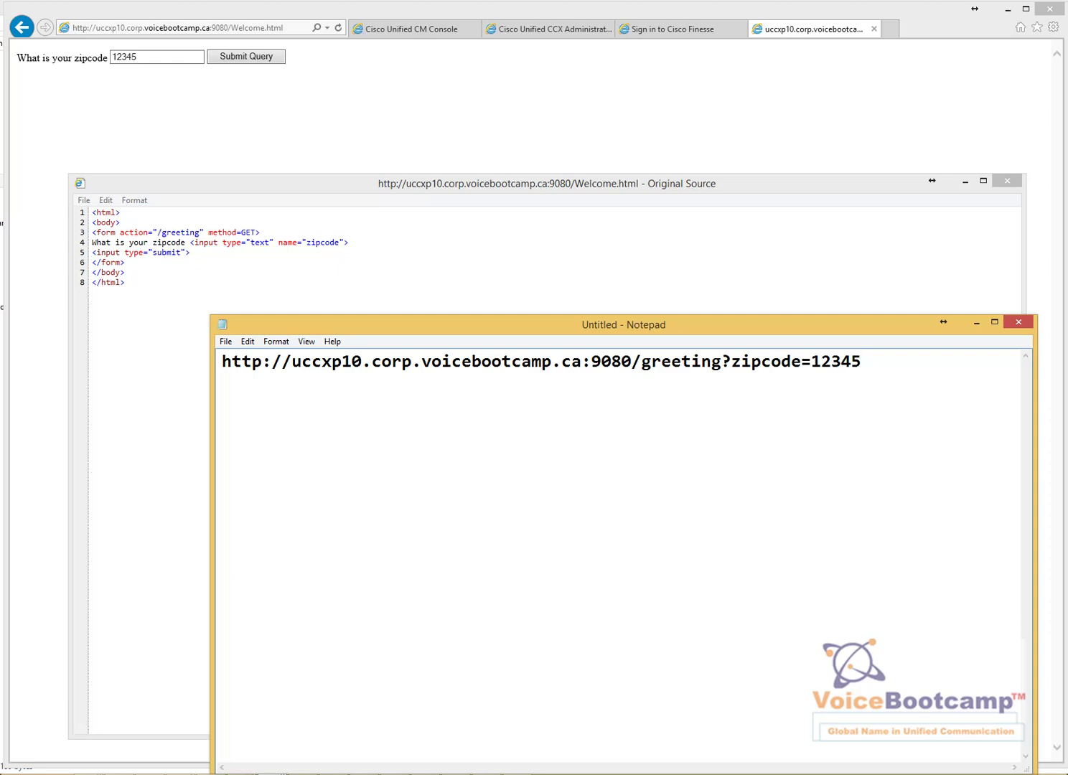
left_click(732, 363)
left_click_drag(743, 364, 863, 363)
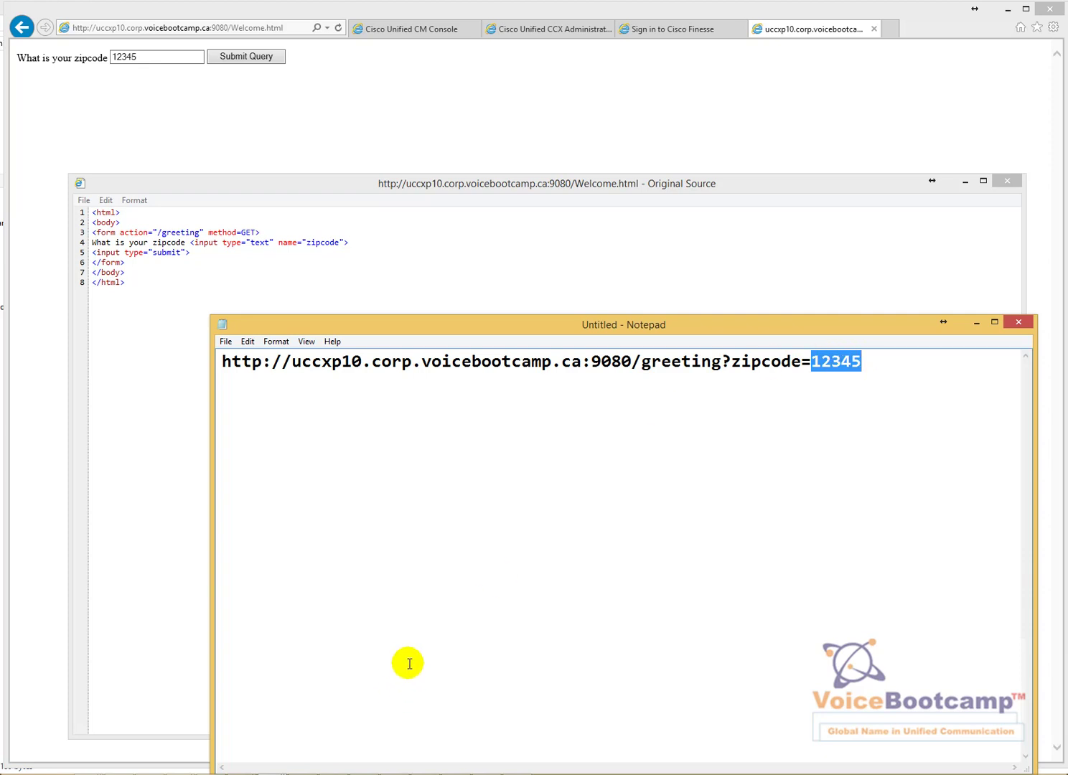
Step: Open the http application in Application Management and highlight its SCRIPT[http2.aef] setting
left_click(554, 27)
mouse_move(72, 84)
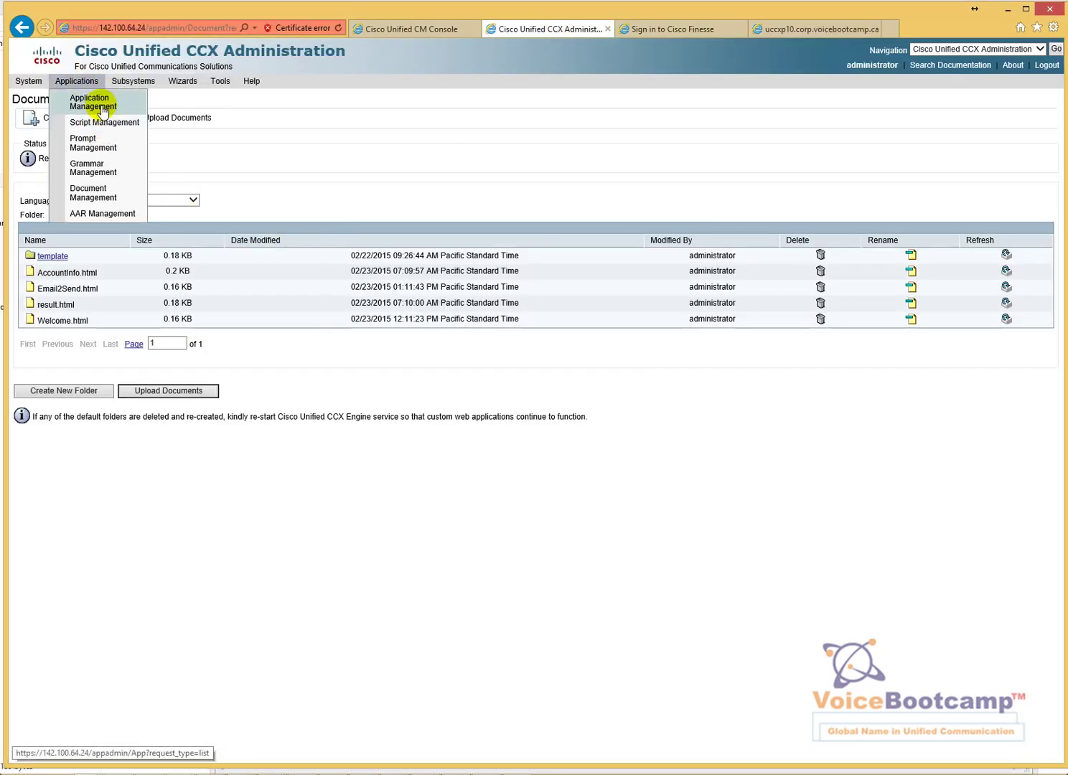
left_click(101, 107)
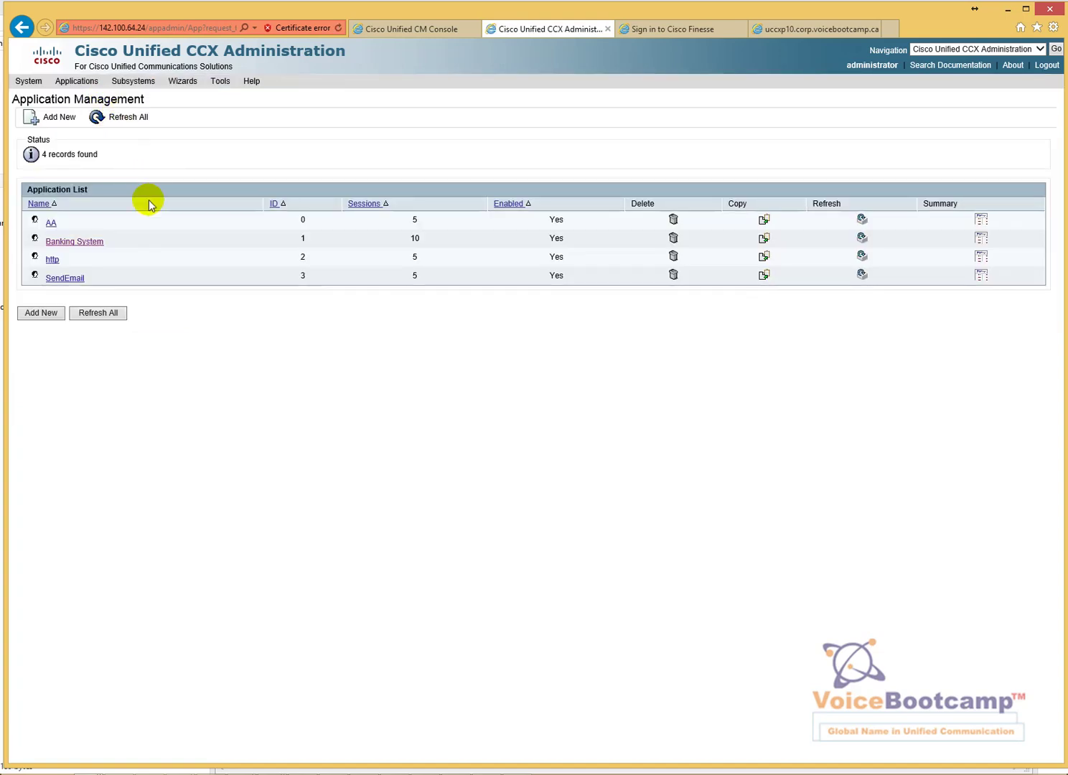
left_click(50, 261)
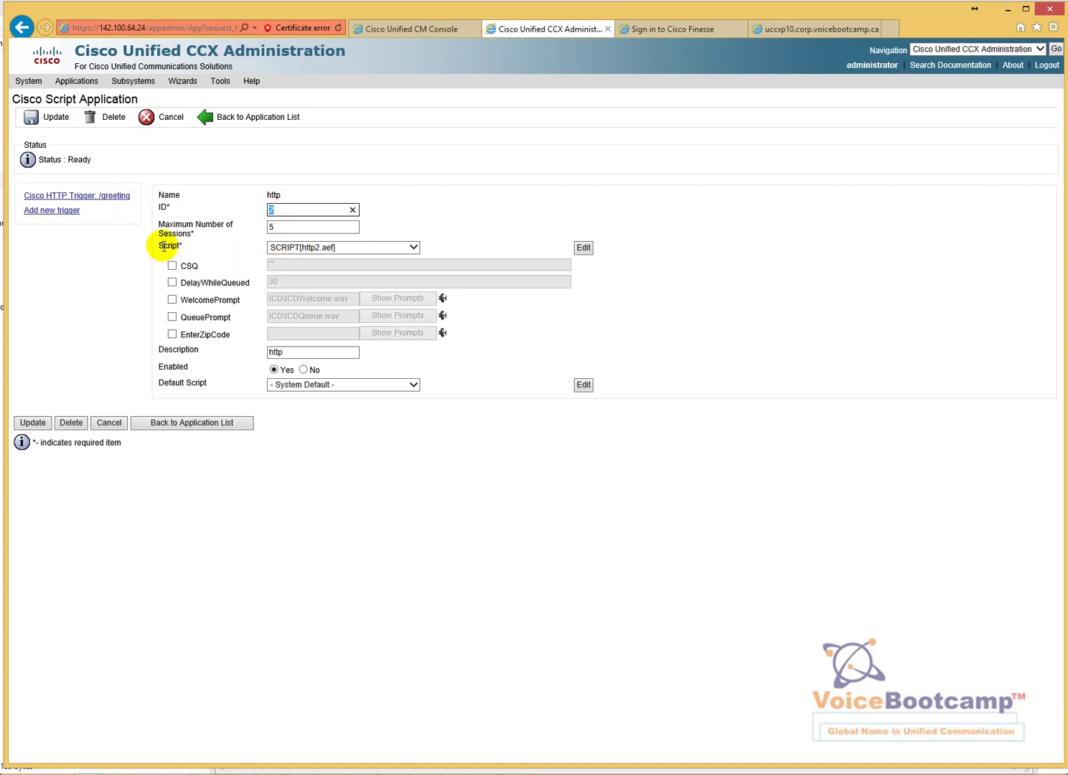
left_click_drag(160, 246, 196, 246)
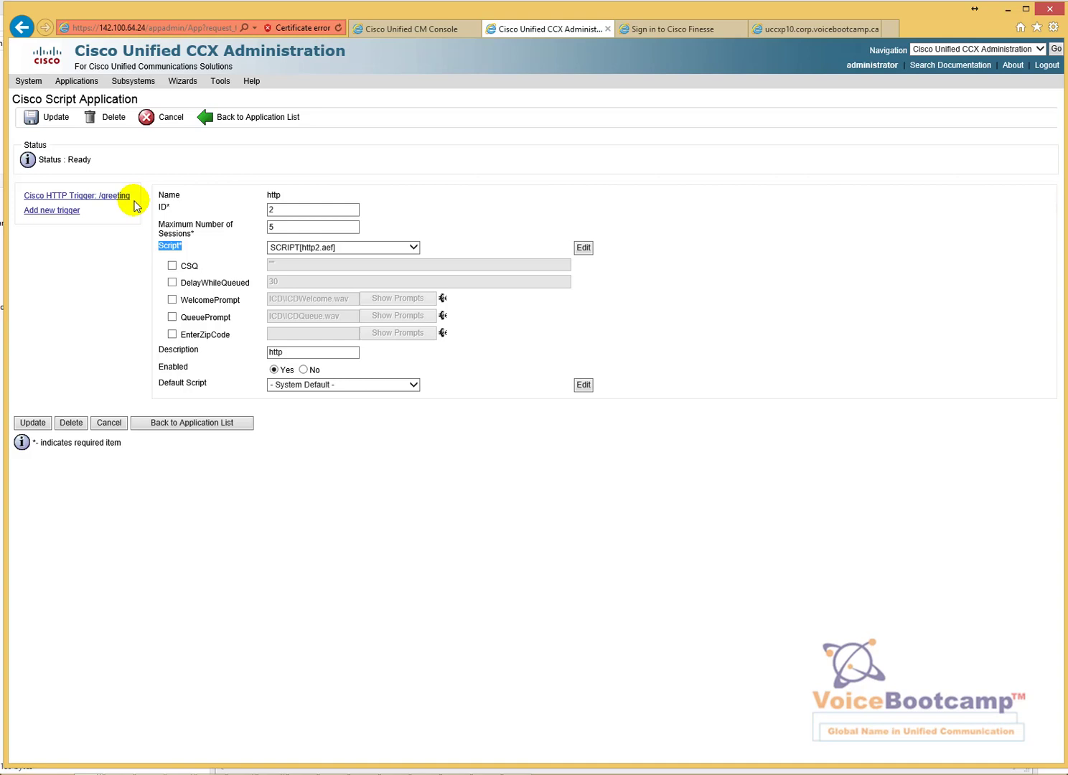
Step: Review the /greeting trigger without changes, then bring CCX Editor back to the front
left_click(109, 195)
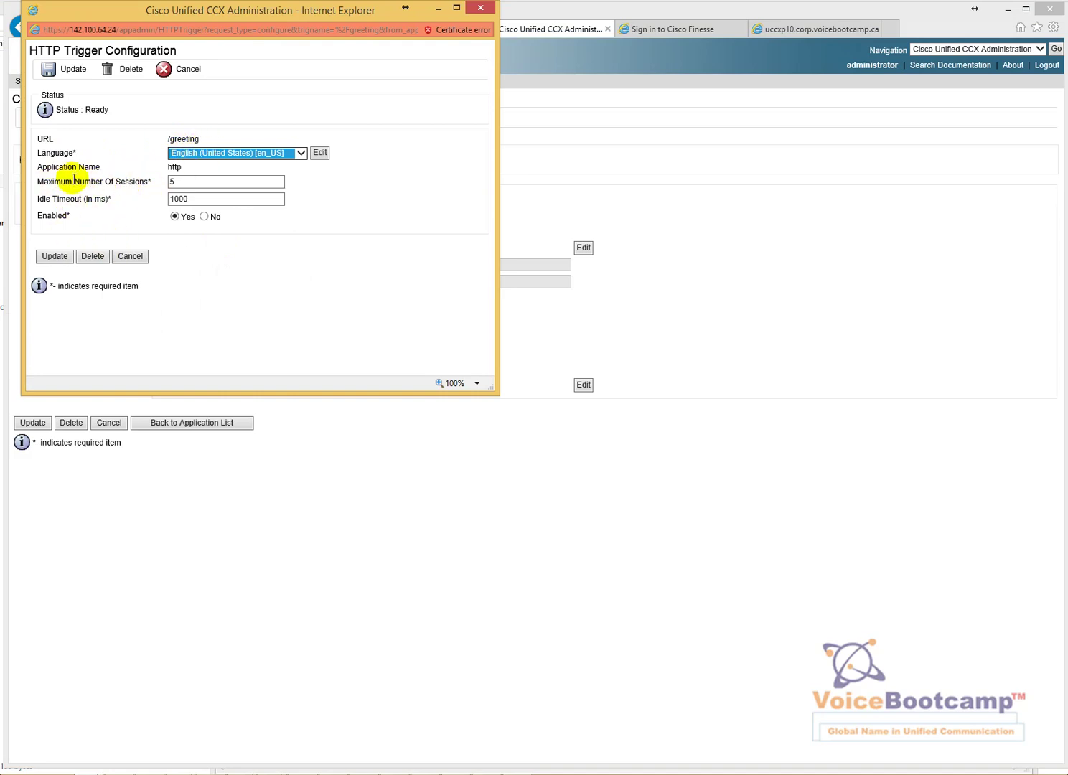
left_click(131, 256)
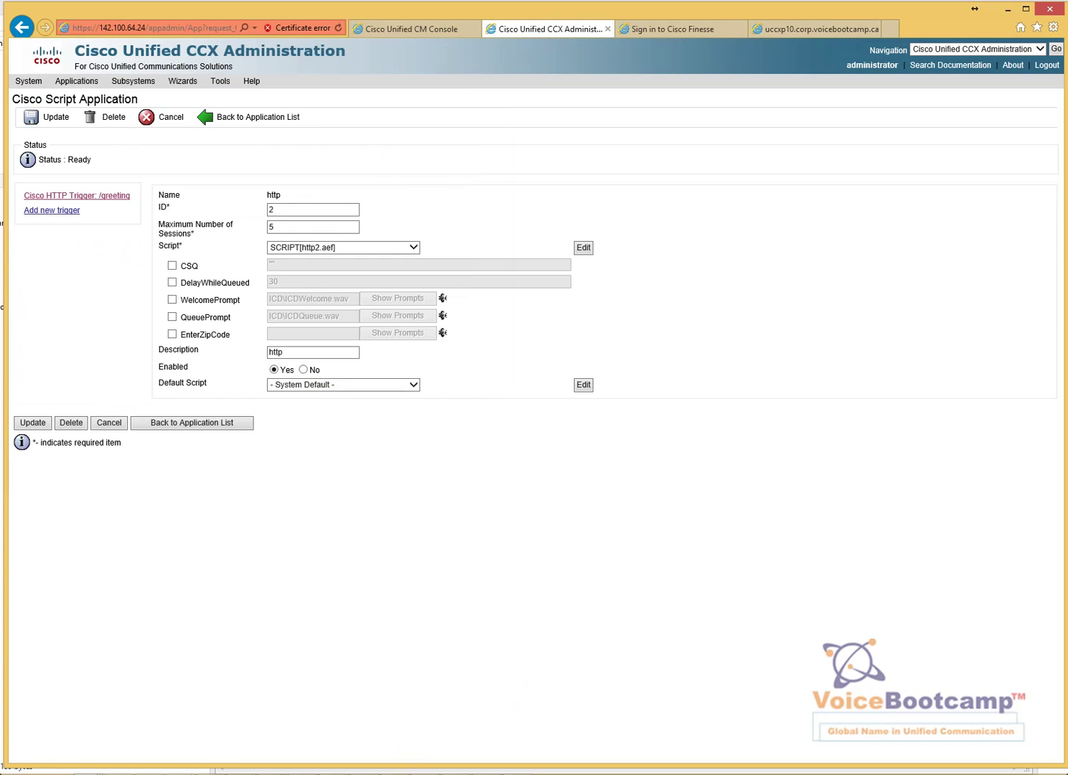
mouse_move(394, 772)
left_click(395, 710)
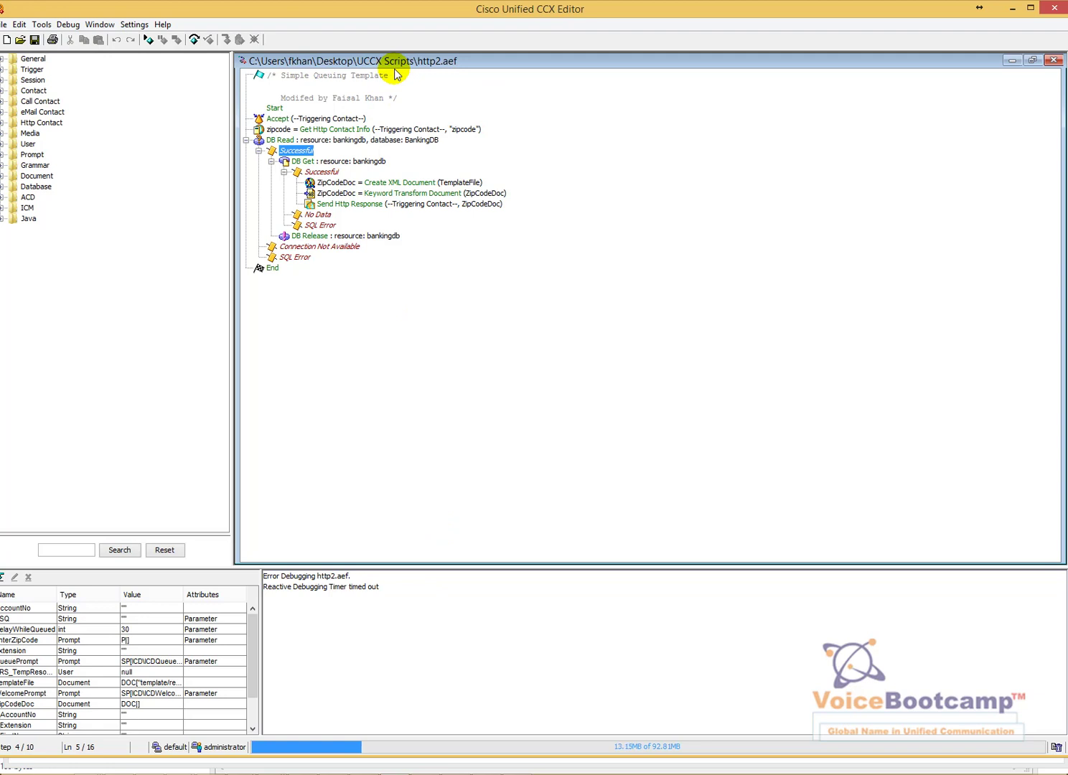
Step: Step through Start, Accept and Get Http Contact Info, then inspect the String zipcode variable
left_click(310, 108)
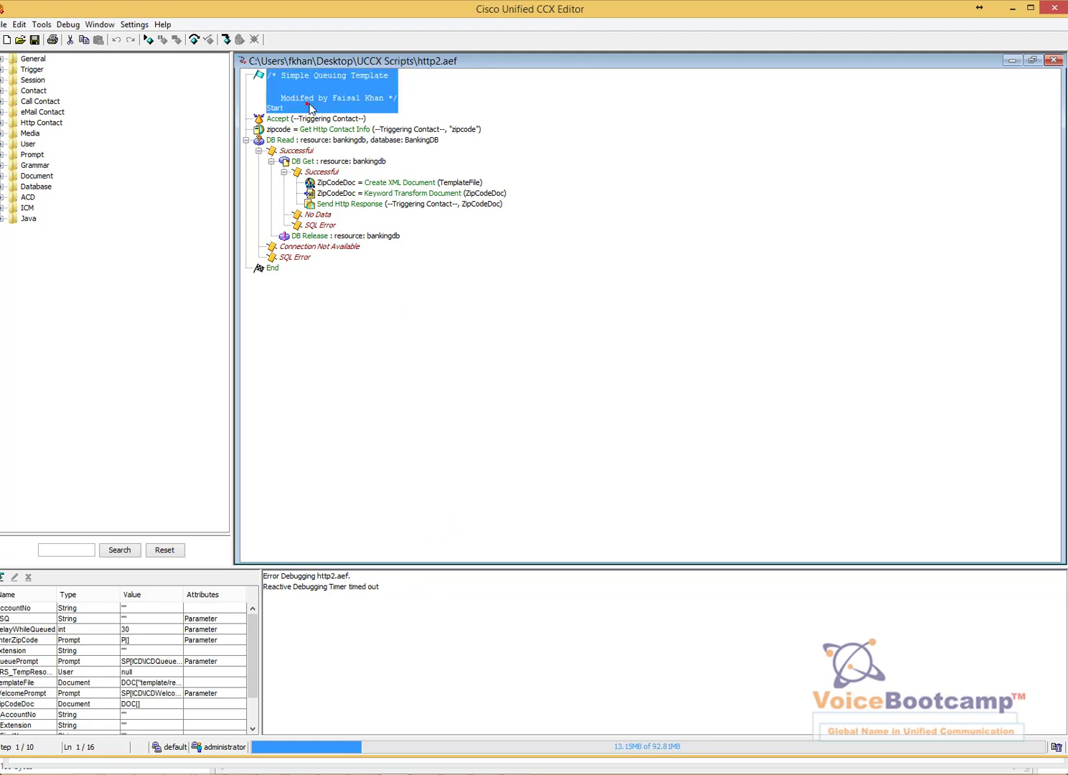
left_click(281, 118)
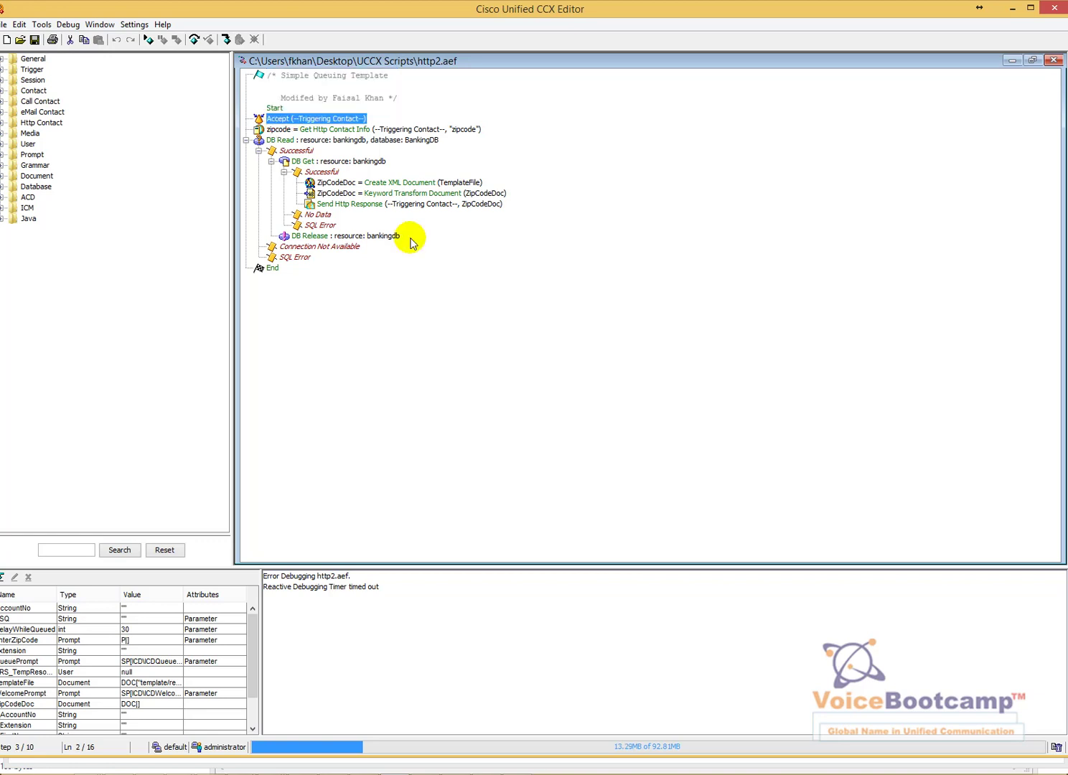
left_click(273, 129)
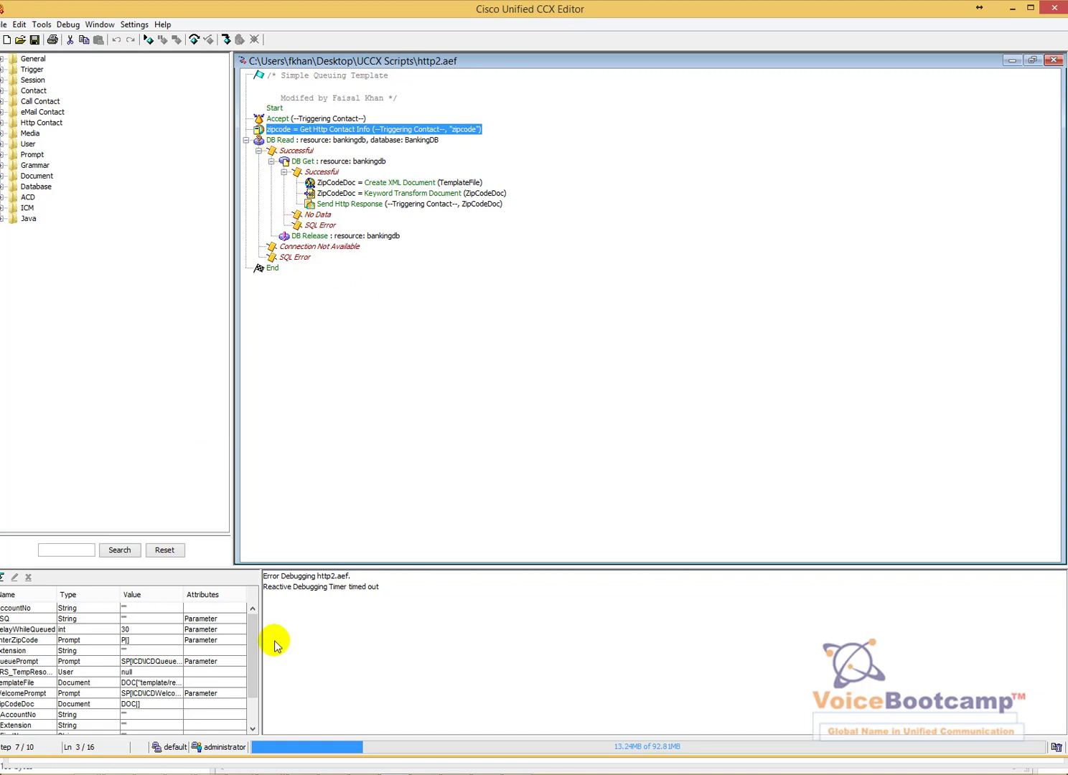
scroll(248, 650, "down", 2)
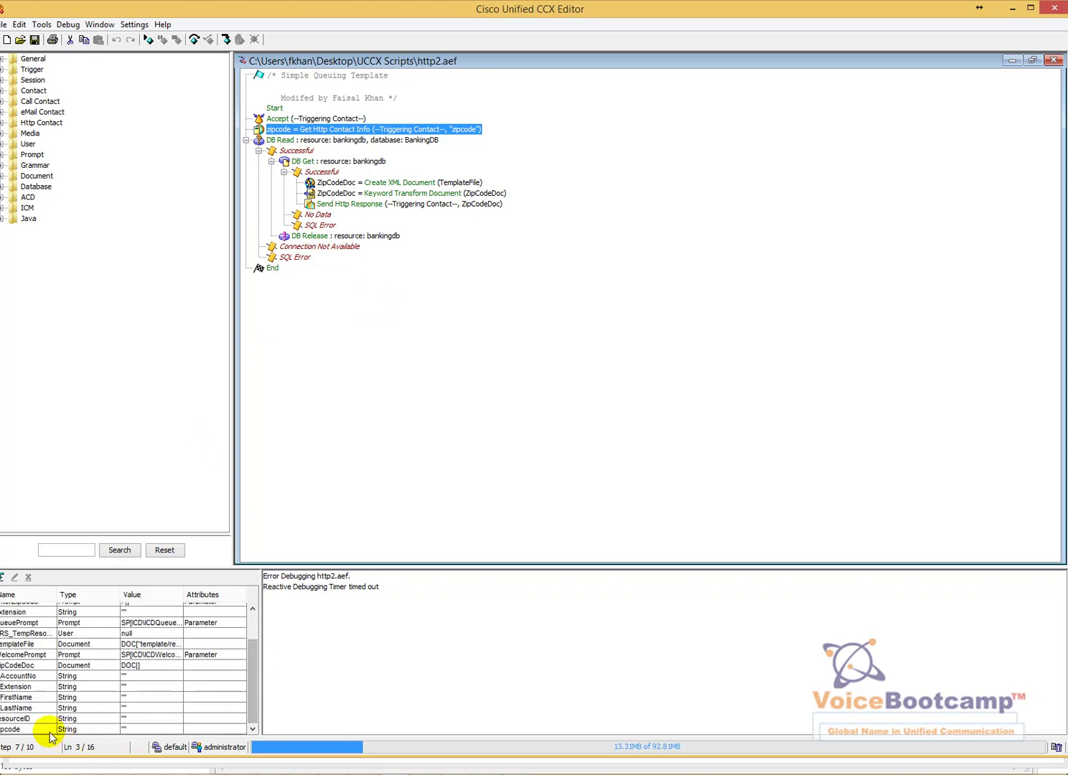
double_click(44, 729)
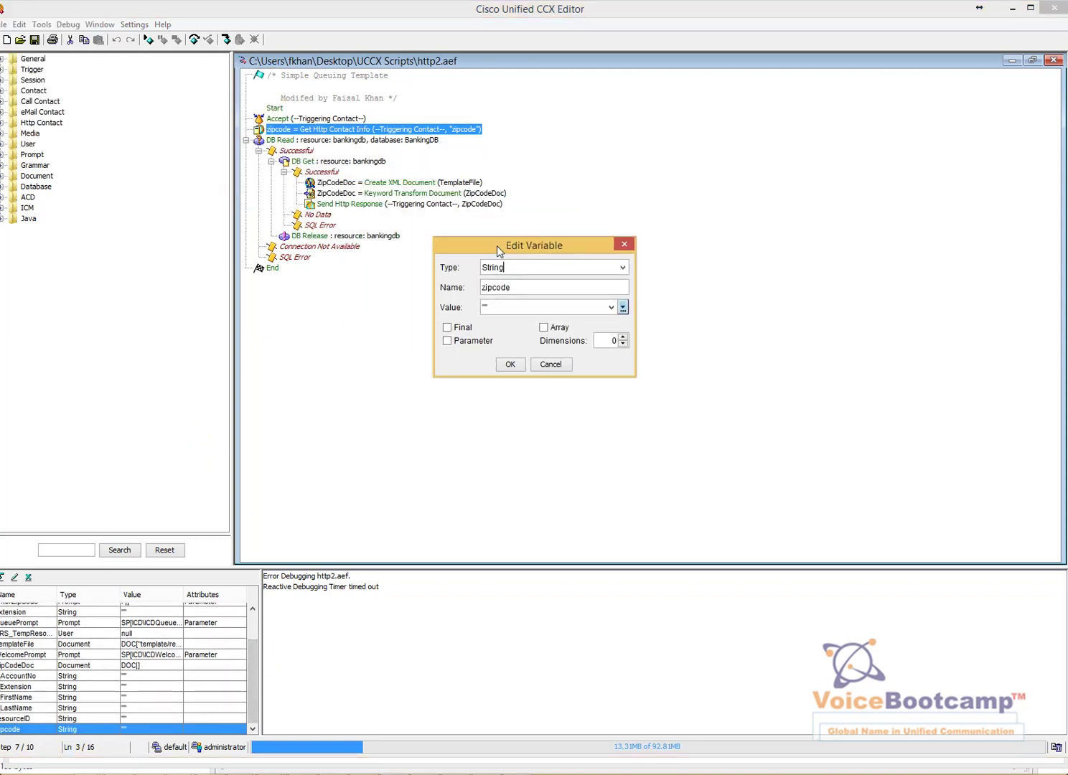
left_click_drag(514, 299, 463, 296)
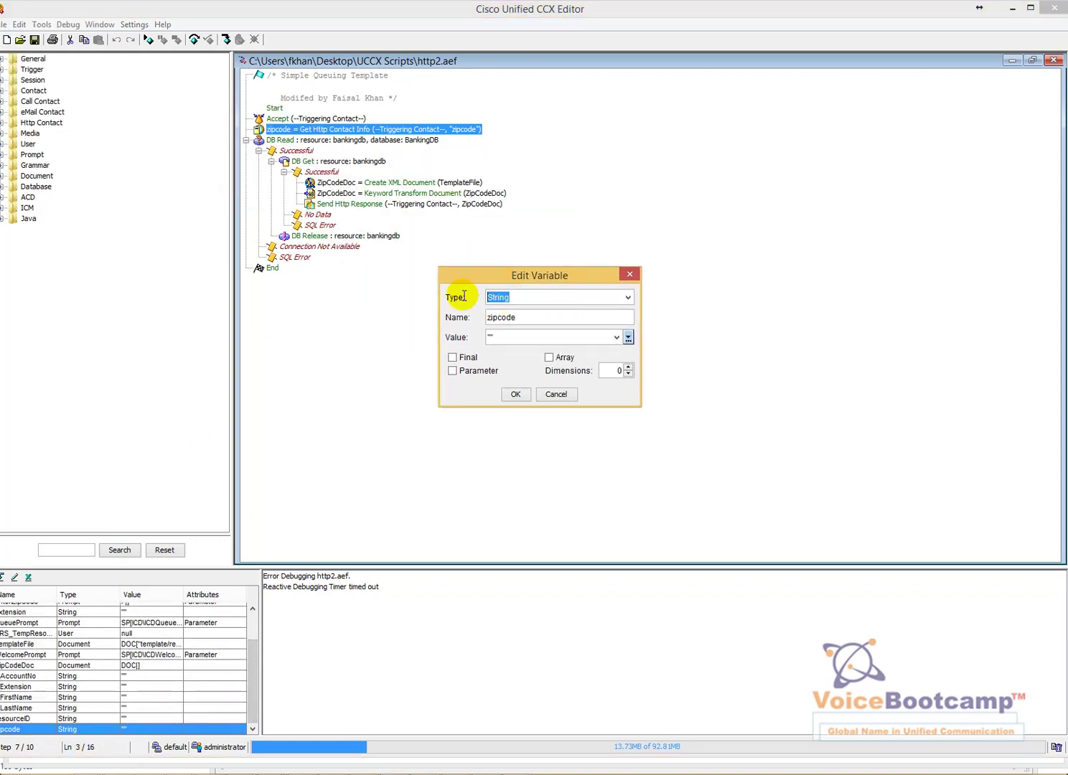
key("Tab")
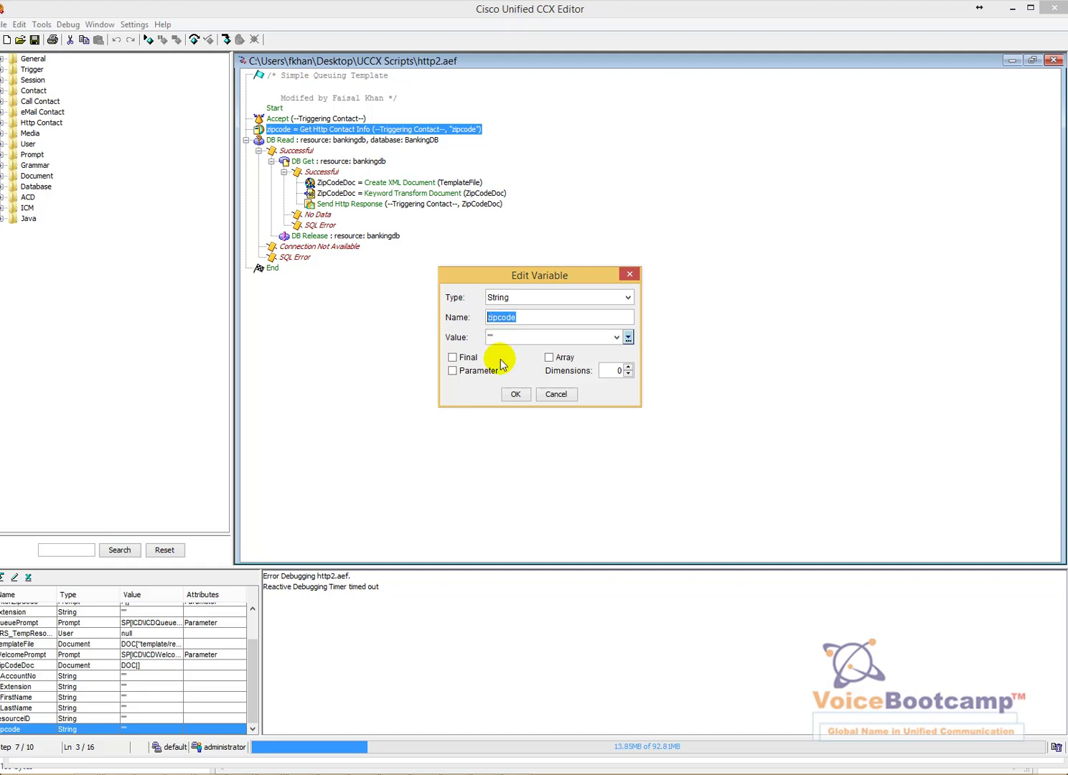
left_click(556, 394)
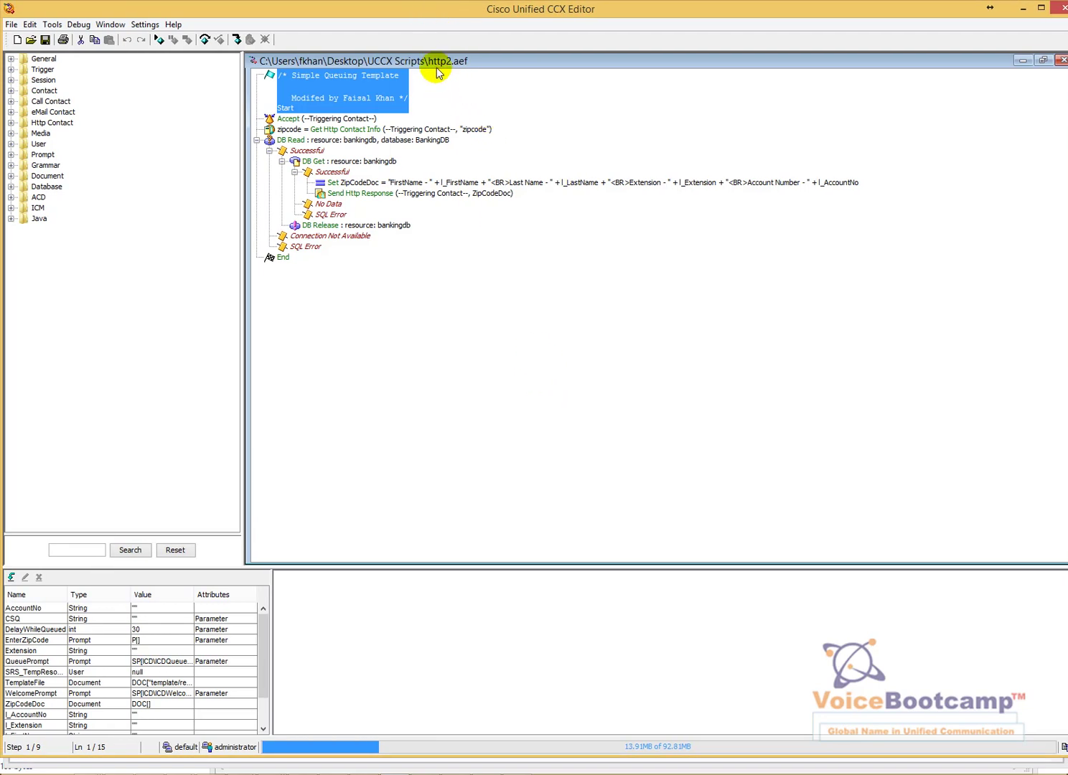
left_click(329, 130)
left_click(330, 120)
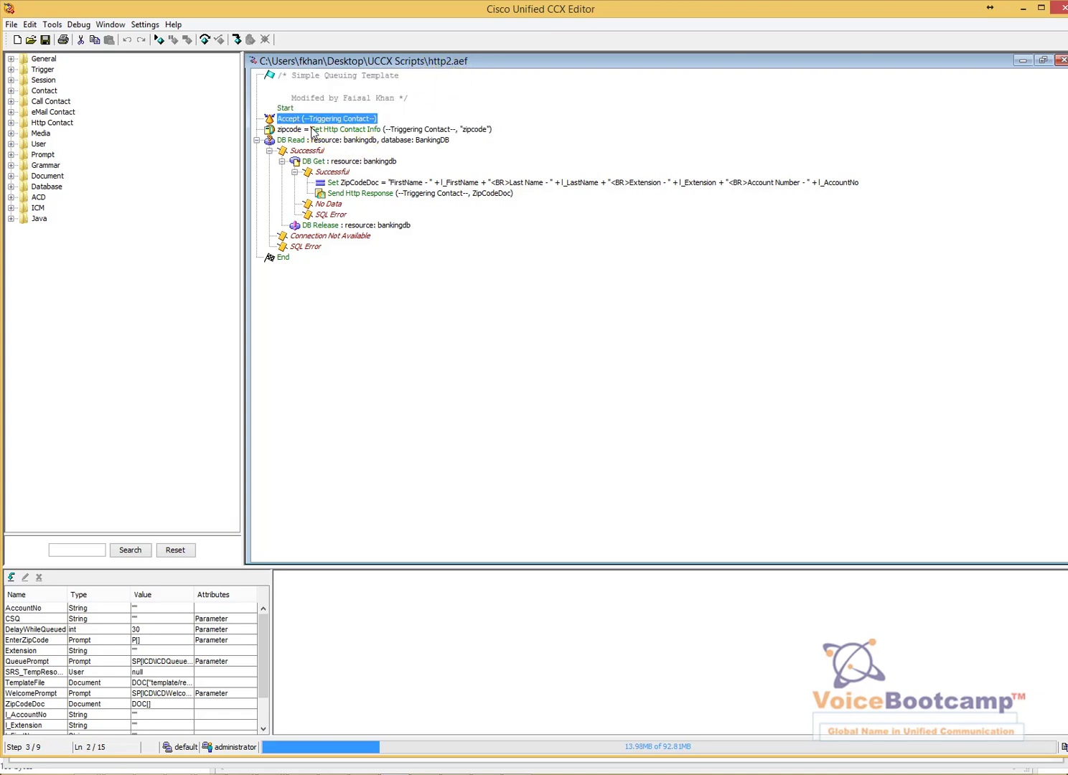
left_click(316, 129)
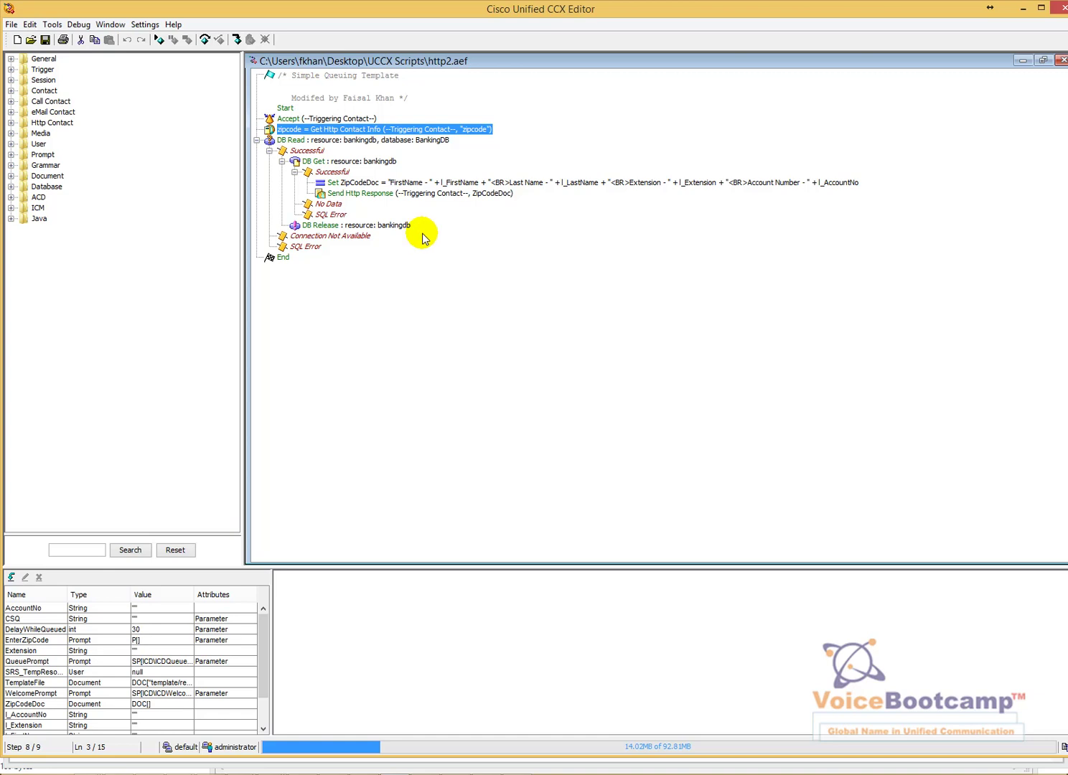
scroll(272, 712, "down", 3)
double_click(50, 729)
left_click_drag(1, 7, 369, 236)
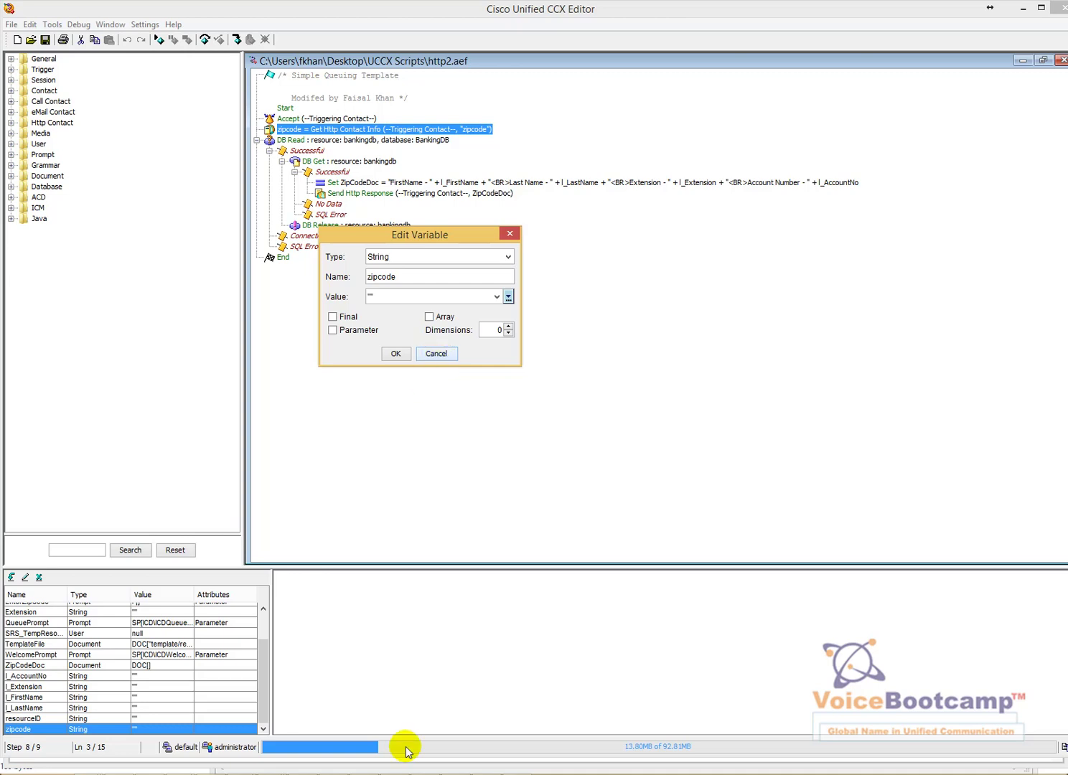
left_click(519, 710)
left_click(759, 453)
left_click_drag(883, 379, 228, 360)
left_click(877, 436)
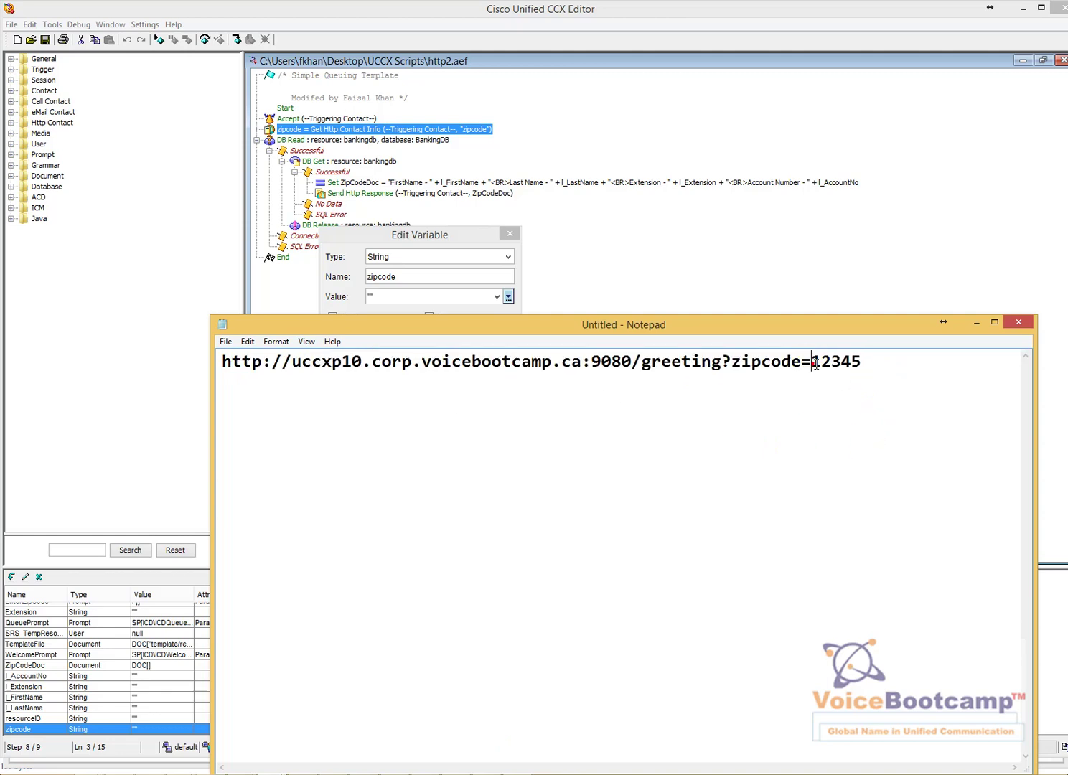
left_click_drag(813, 360, 874, 363)
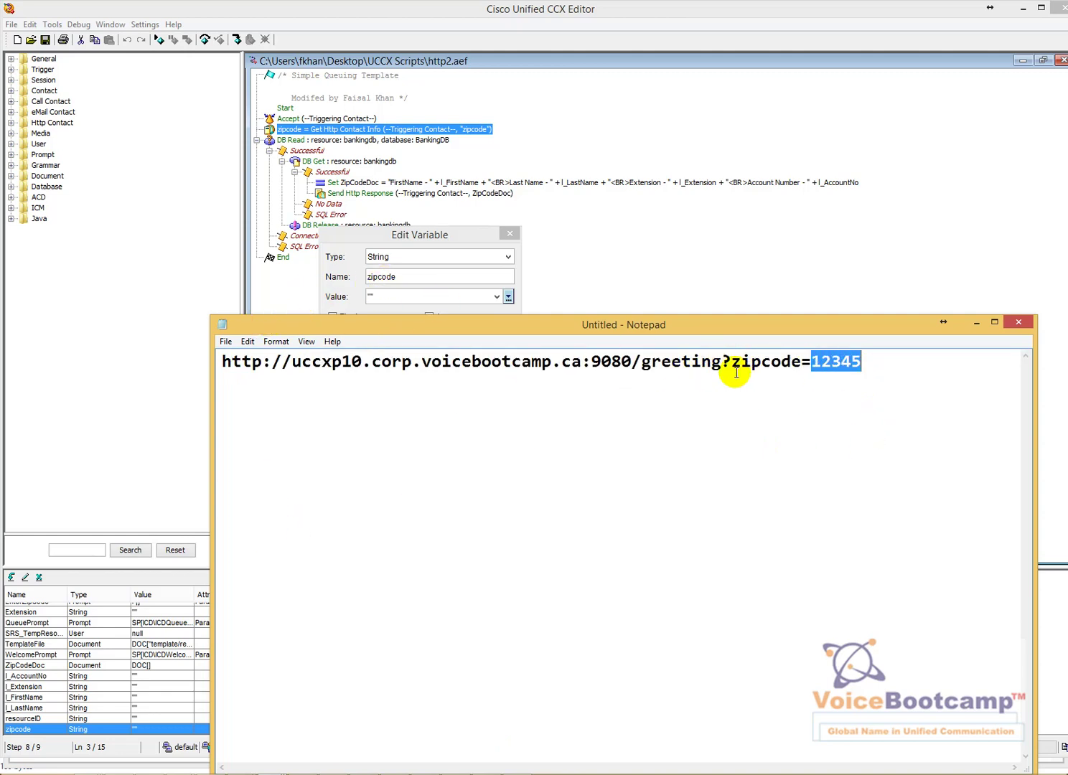
left_click_drag(798, 359, 732, 372)
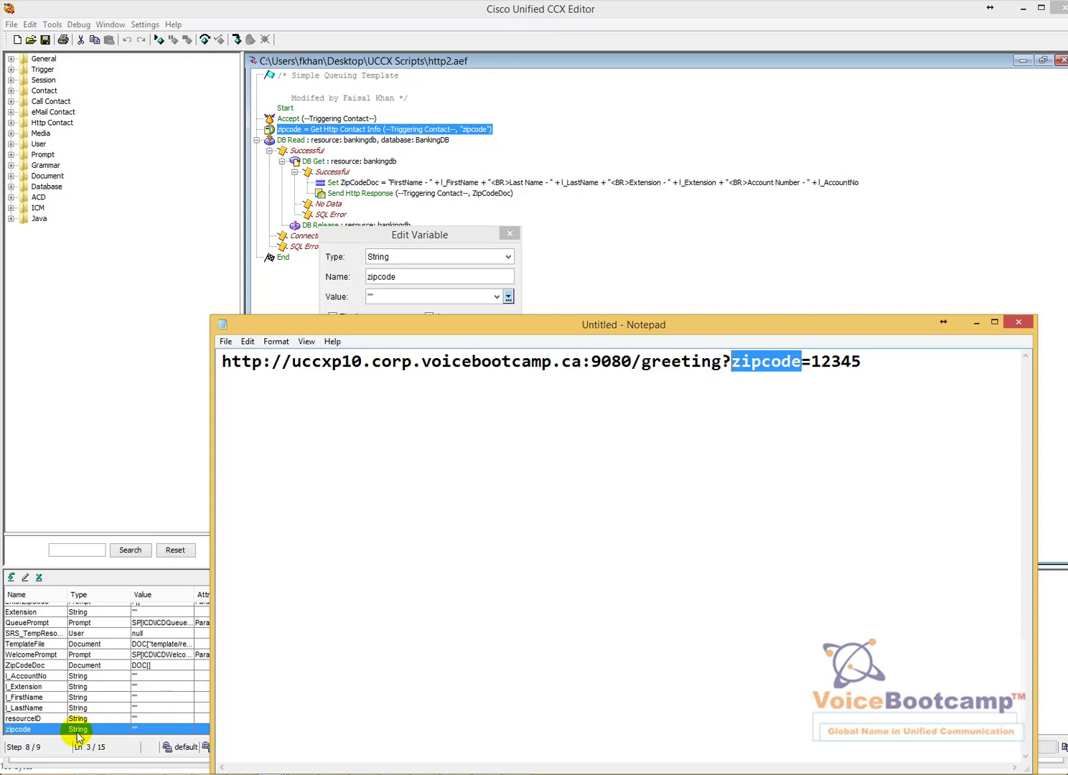
left_click(29, 730)
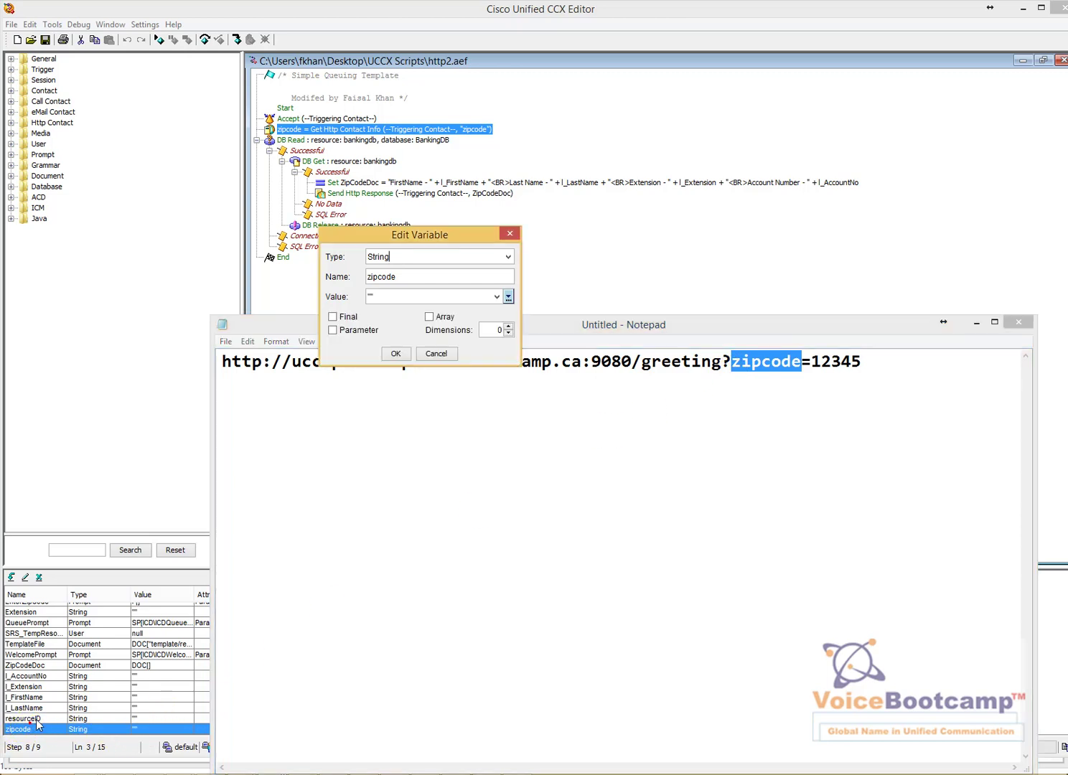
left_click(447, 353)
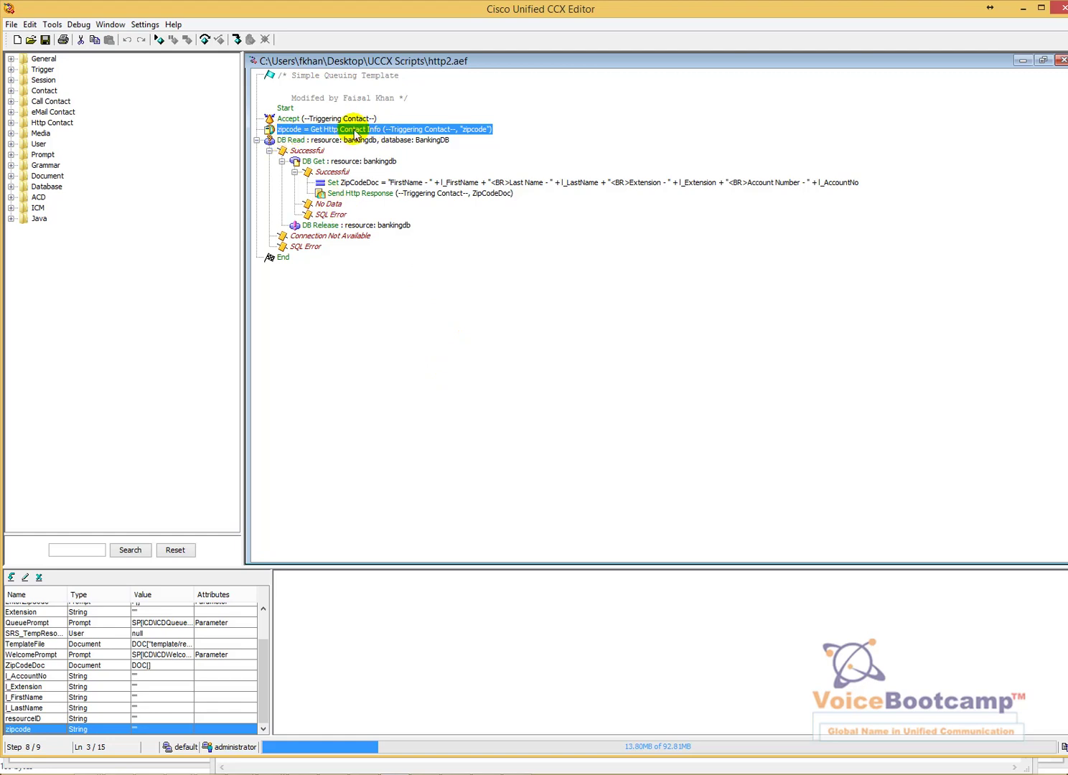
left_click(308, 140)
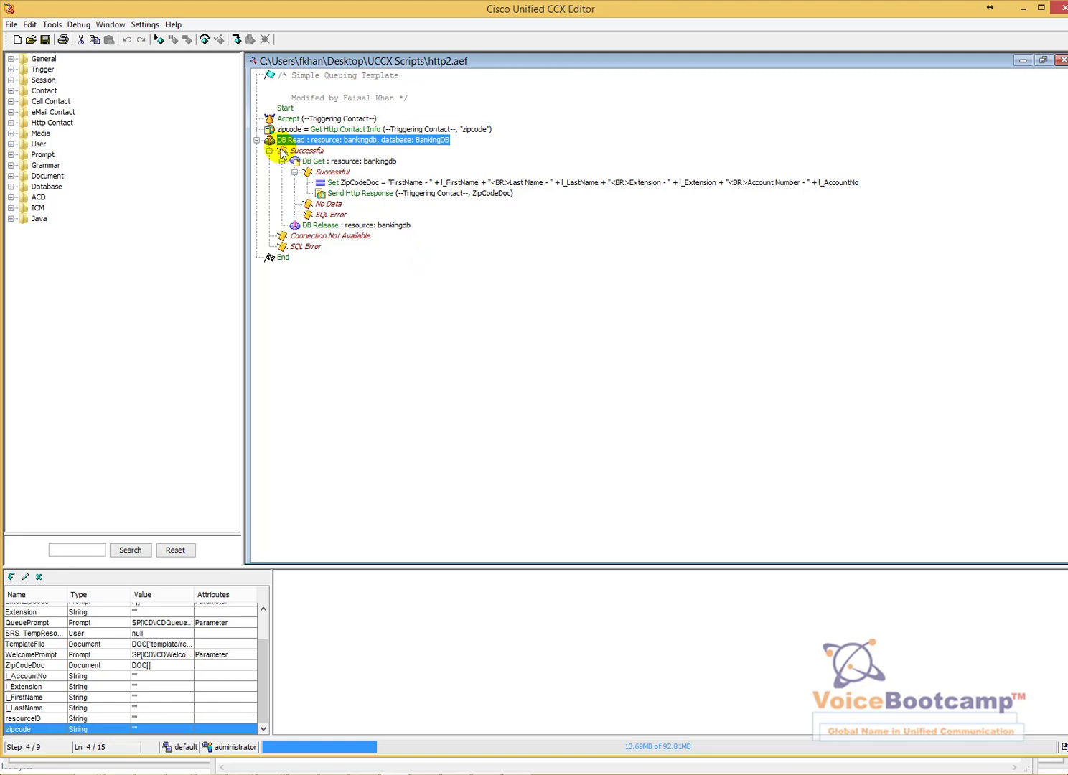
right_click(303, 149)
left_click(308, 152)
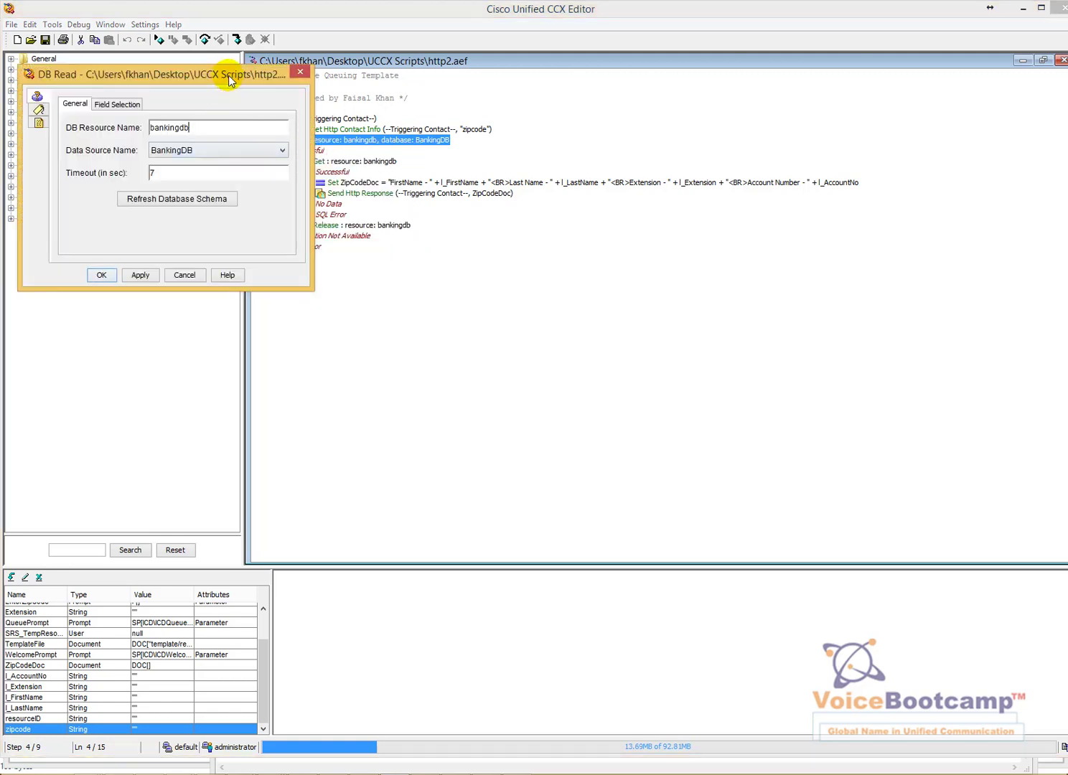
left_click_drag(229, 74, 527, 167)
left_click(417, 194)
left_click(371, 254)
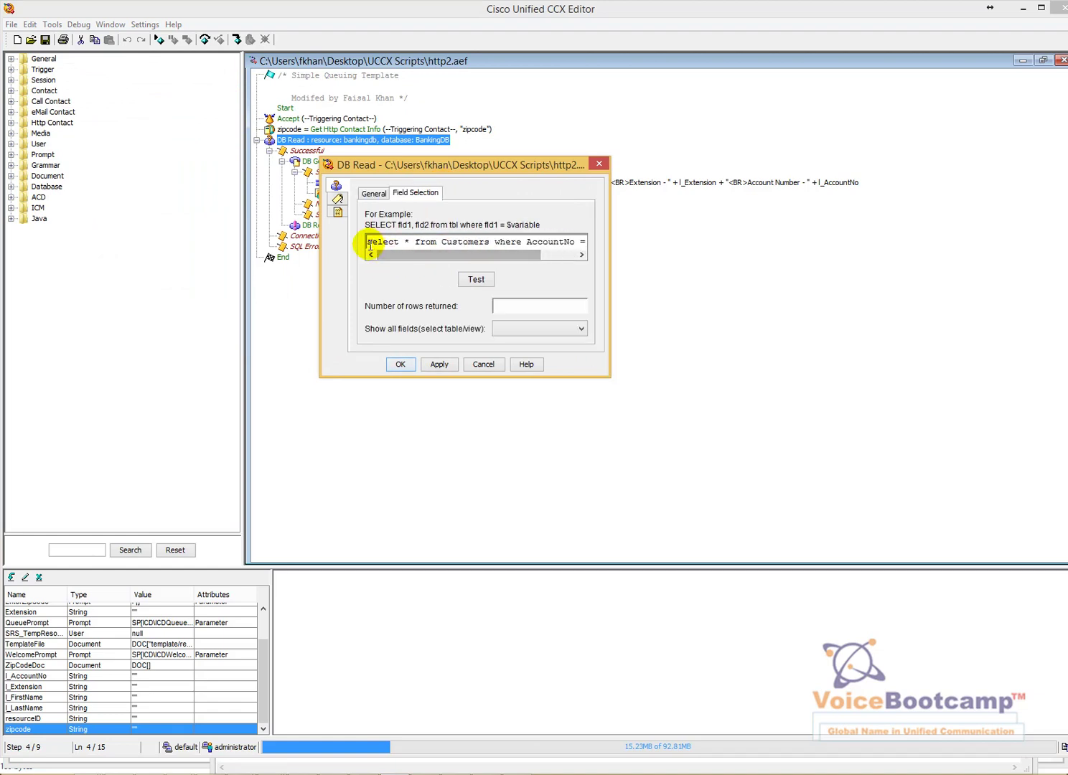
left_click_drag(365, 242, 394, 243)
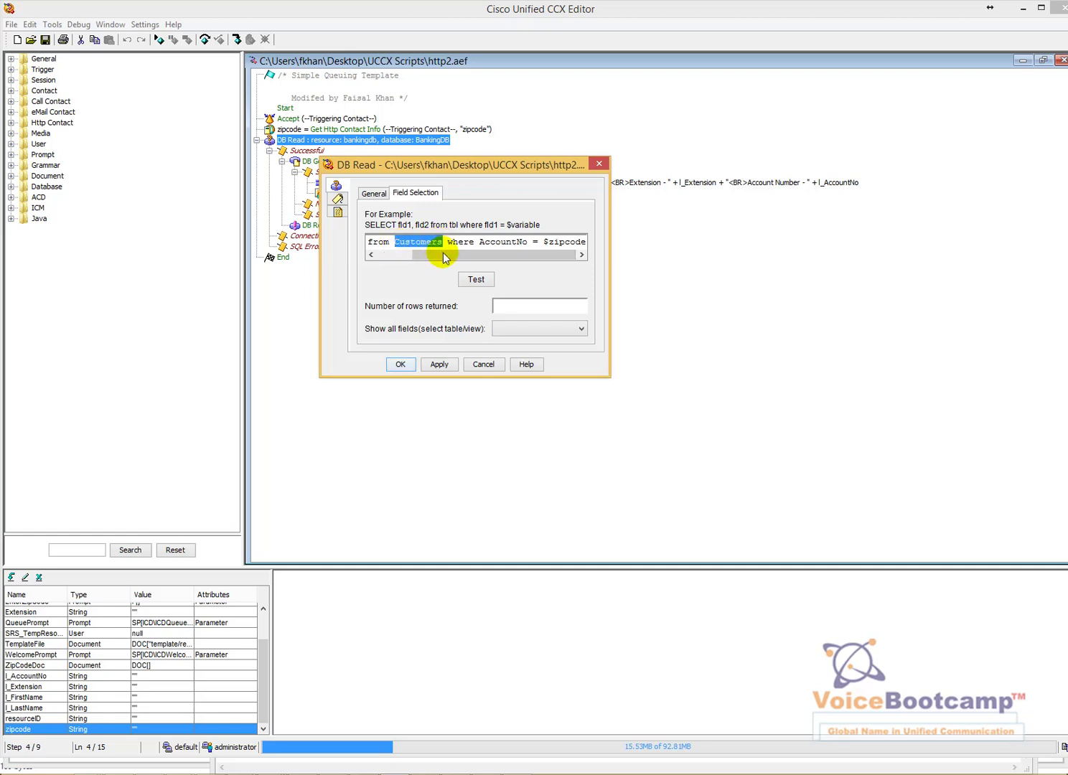
left_click_drag(525, 242, 479, 242)
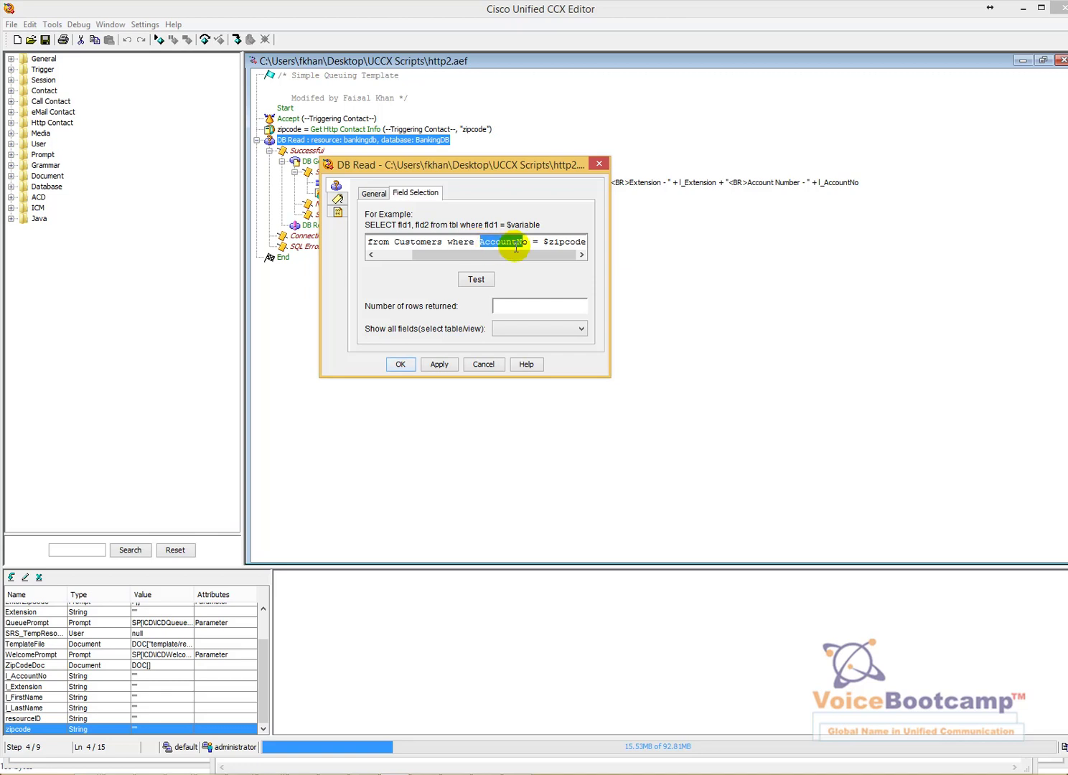
left_click(548, 242)
left_click_drag(548, 242, 593, 243)
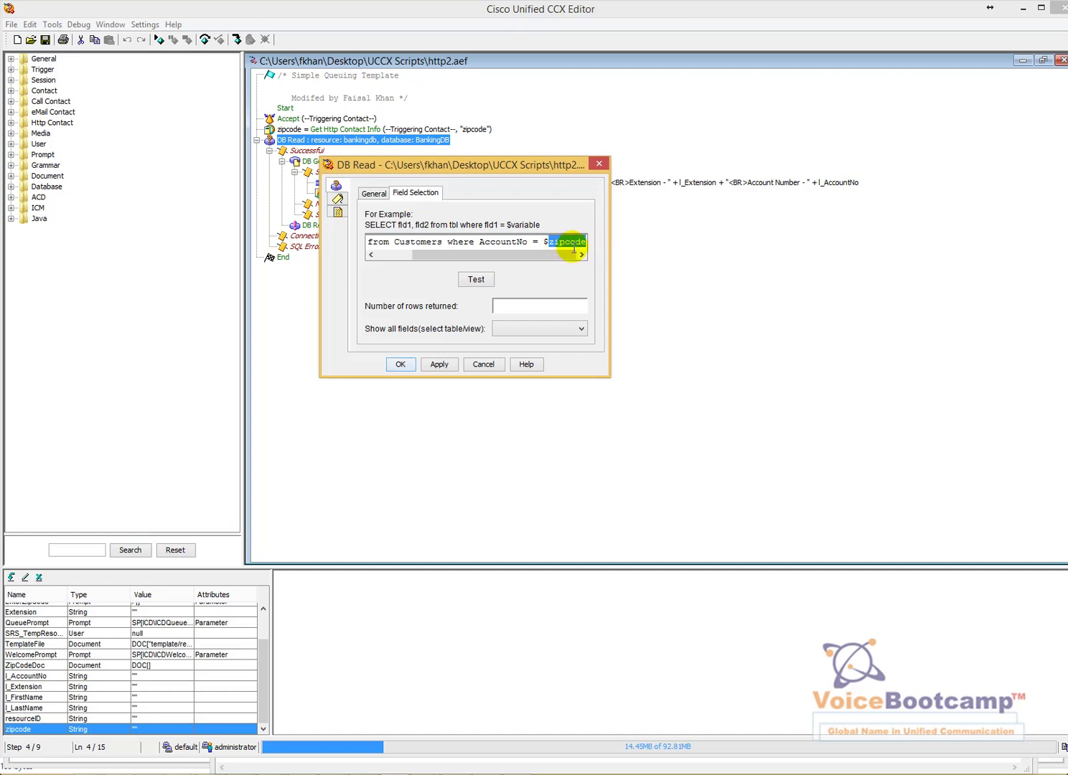
left_click_drag(529, 241, 483, 241)
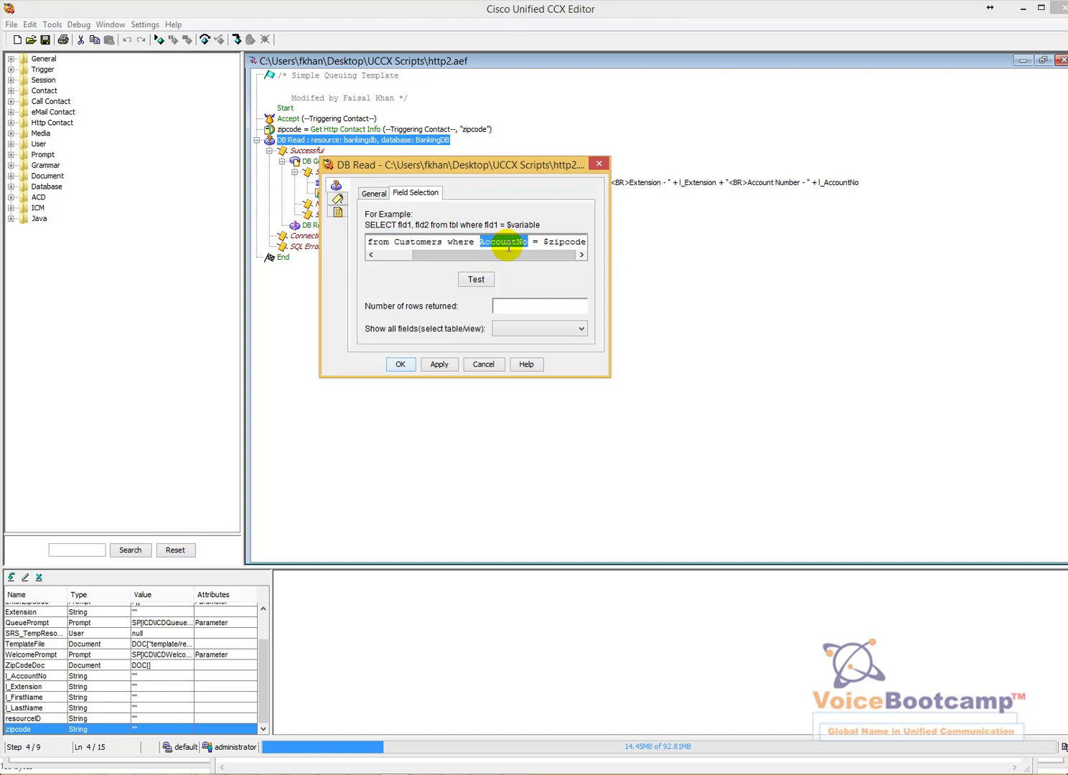
left_click(476, 279)
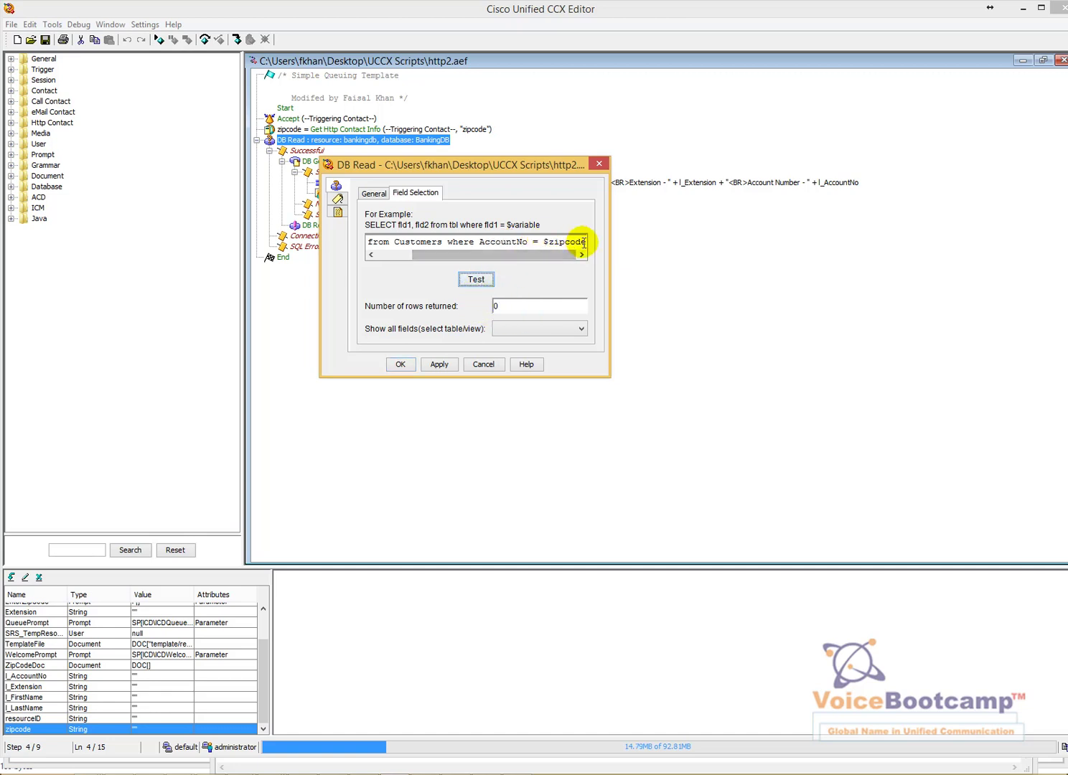
left_click(400, 364)
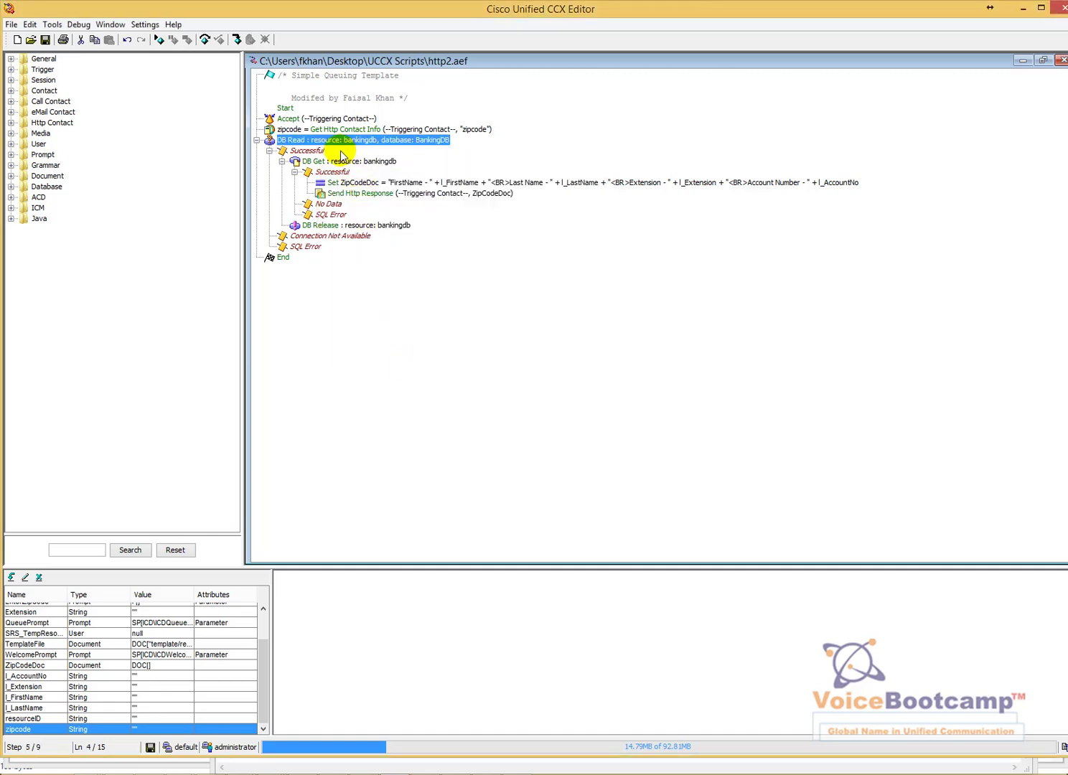
left_click(315, 153)
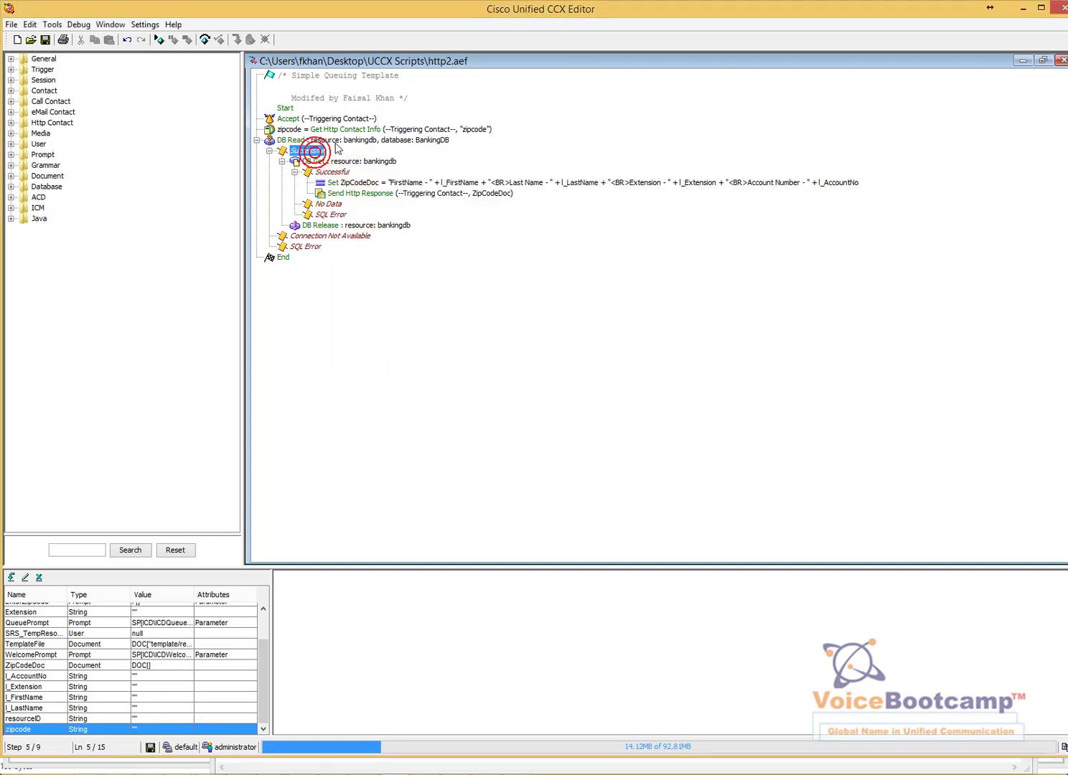
left_click(338, 161)
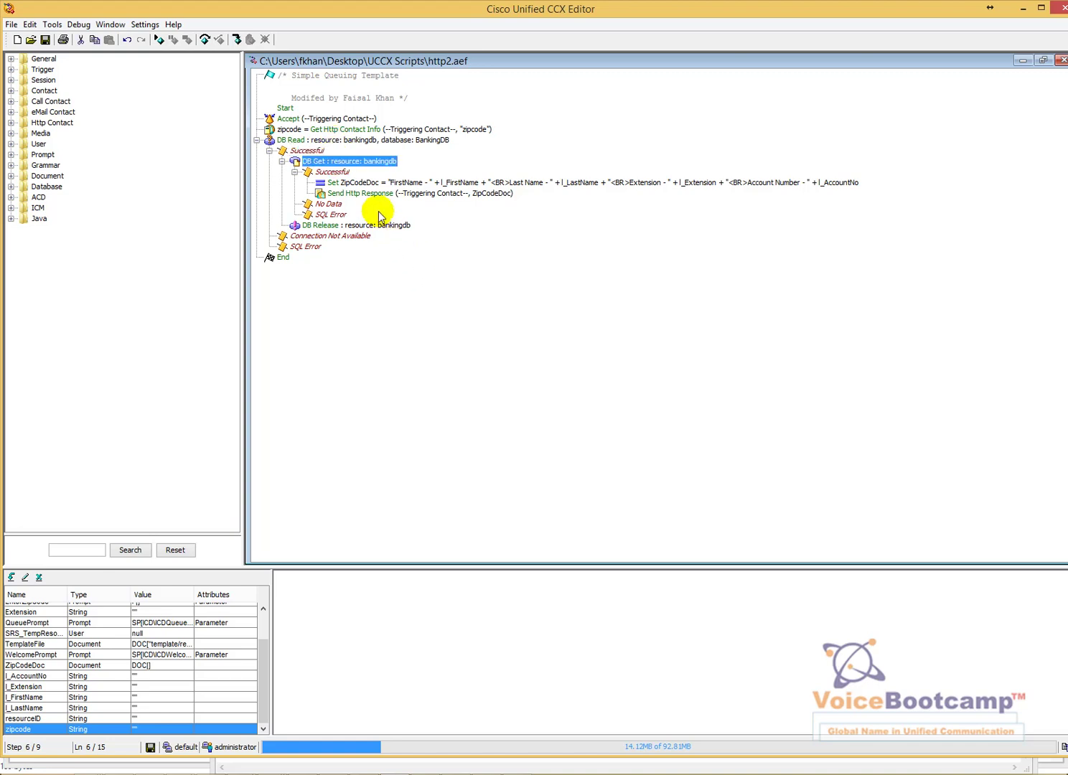
right_click(358, 162)
left_click(394, 172)
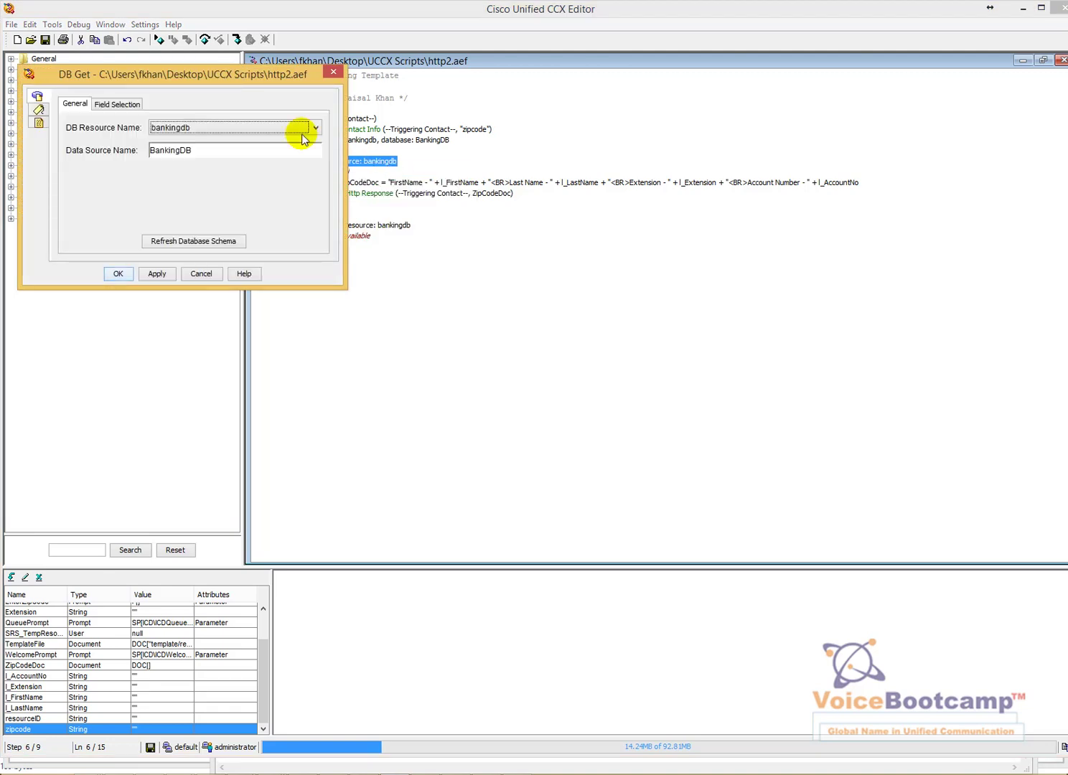
left_click_drag(226, 71, 527, 231)
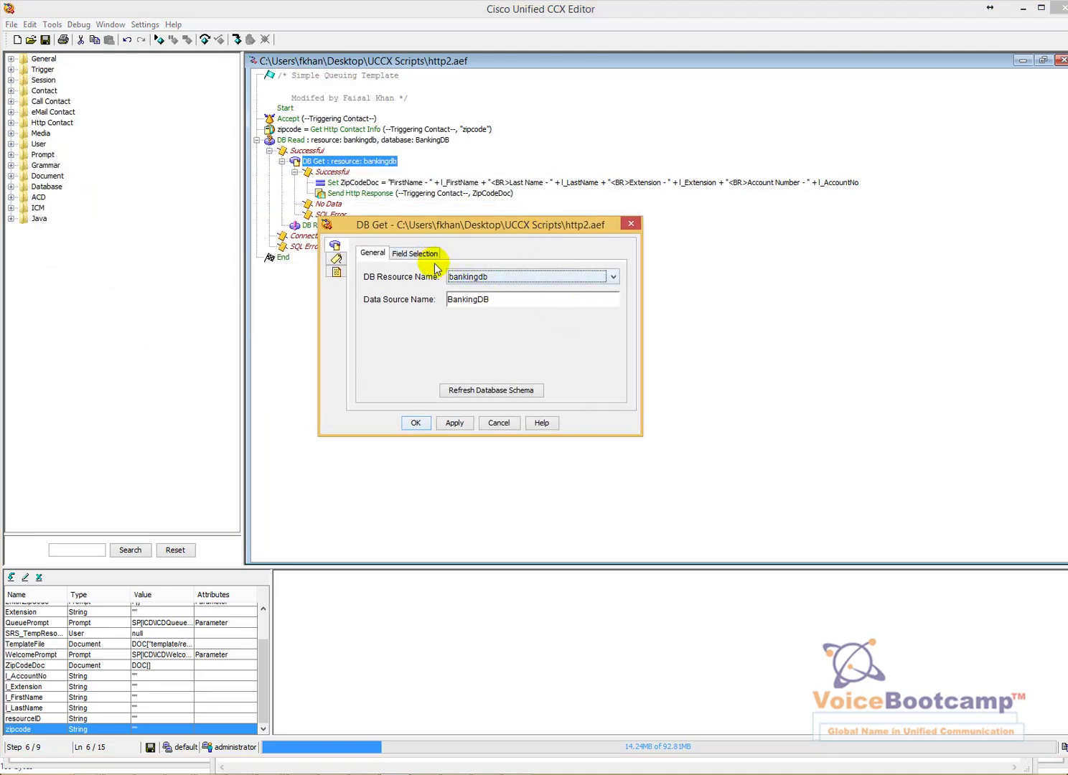
left_click(413, 254)
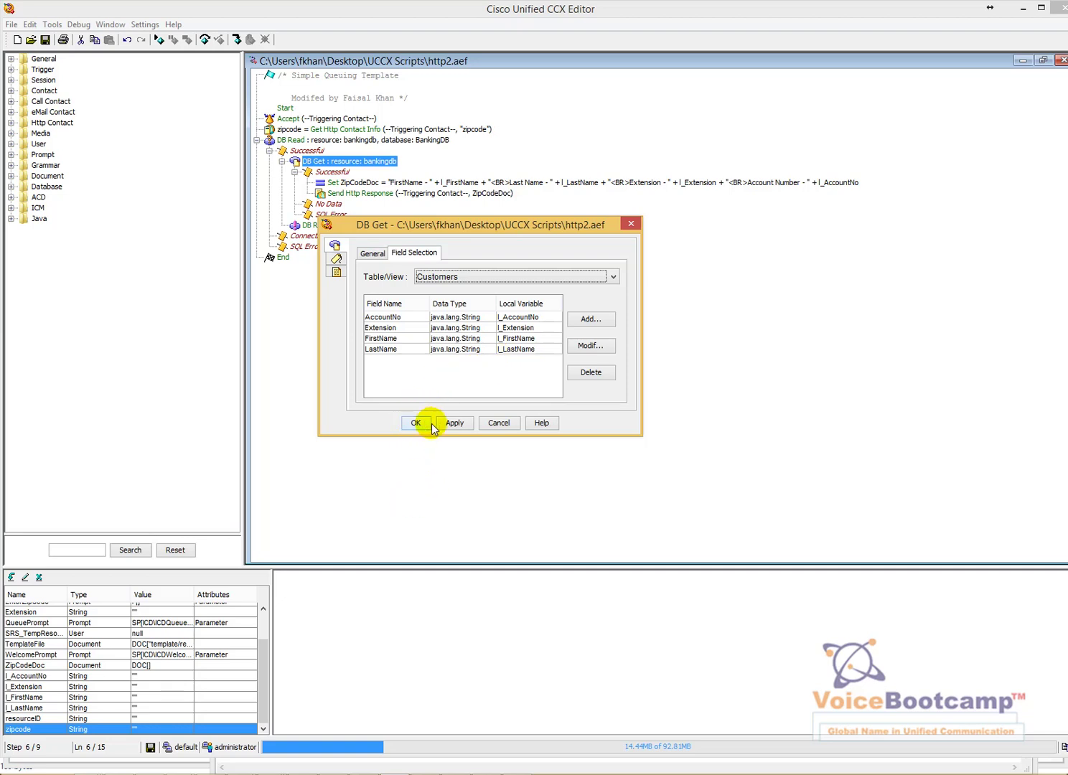
left_click(490, 423)
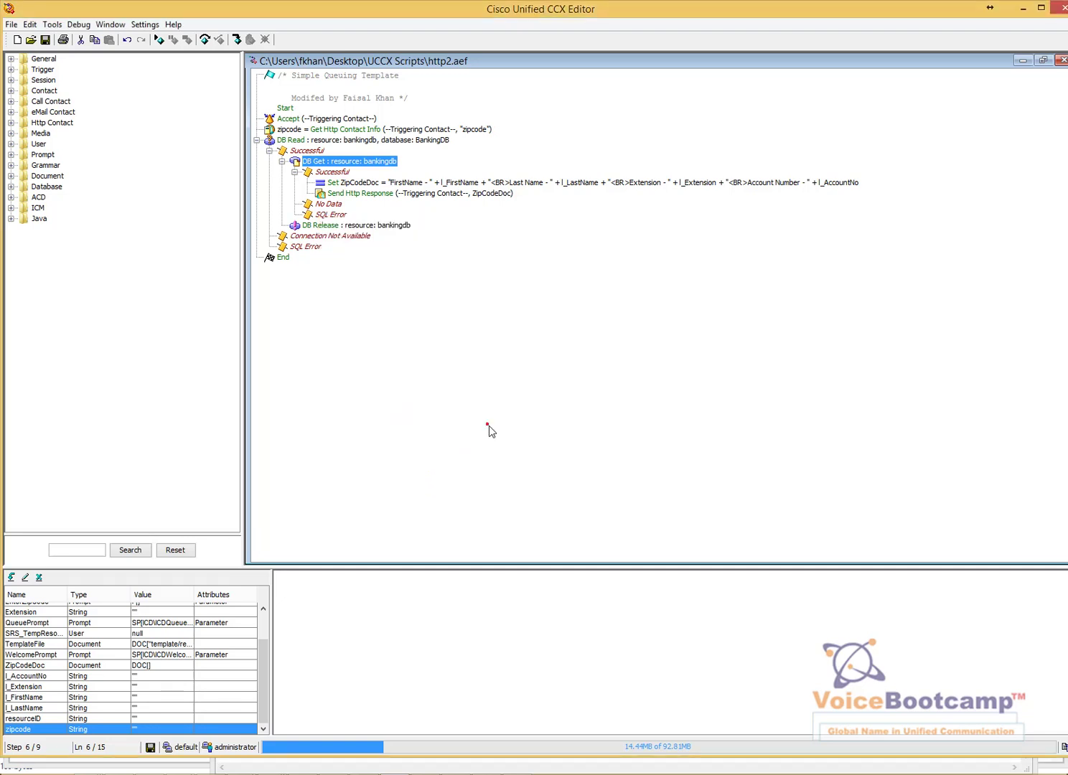
Step: Select the Set ZipCodeDoc step and inspect the ZipCodeDoc variable settings without changes
left_click(341, 174)
left_click(368, 184)
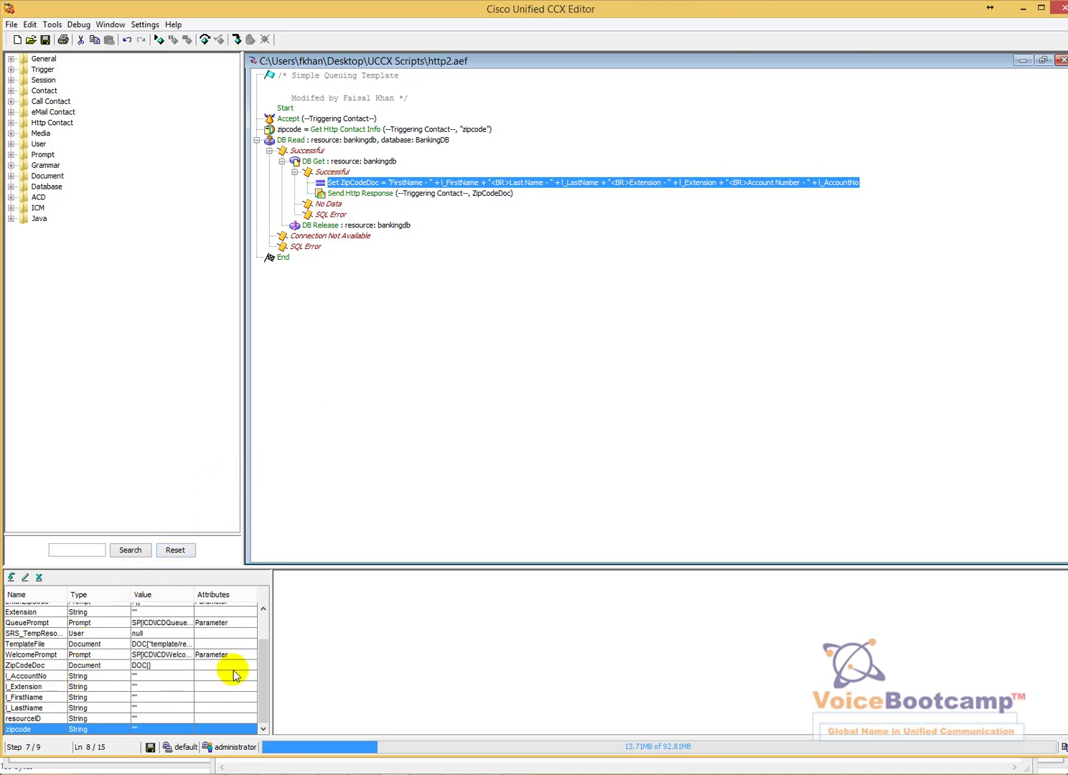
left_click_drag(265, 690, 263, 667)
double_click(47, 694)
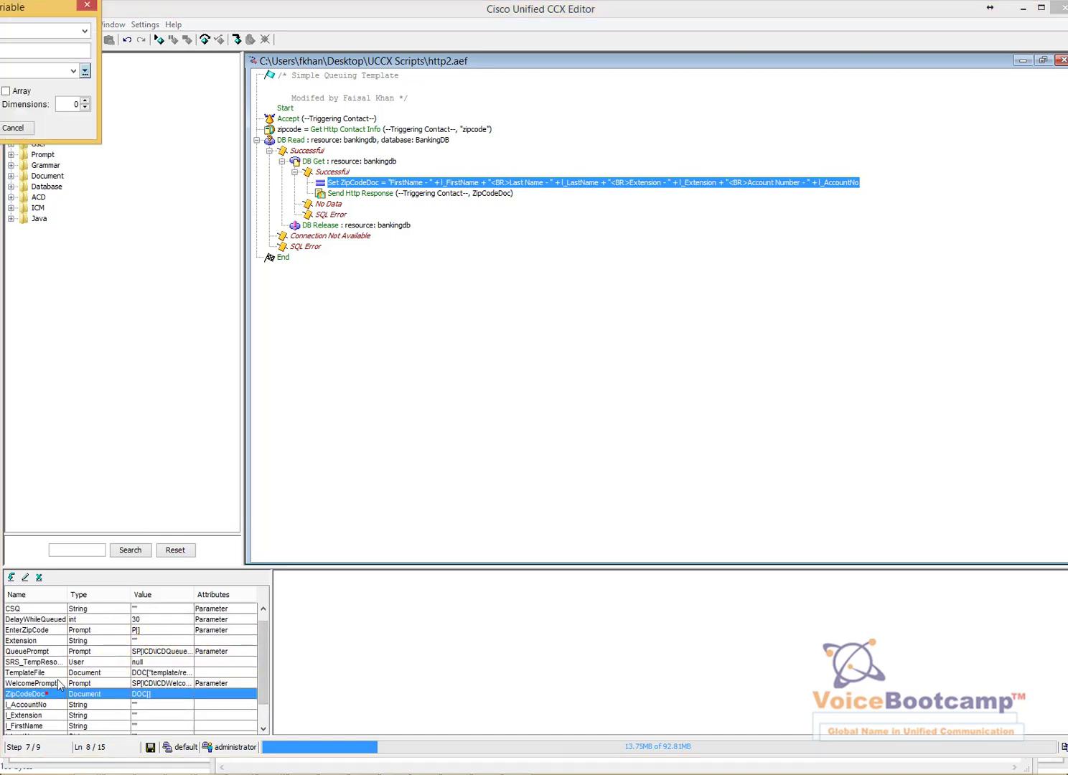
left_click_drag(8, 6, 417, 305)
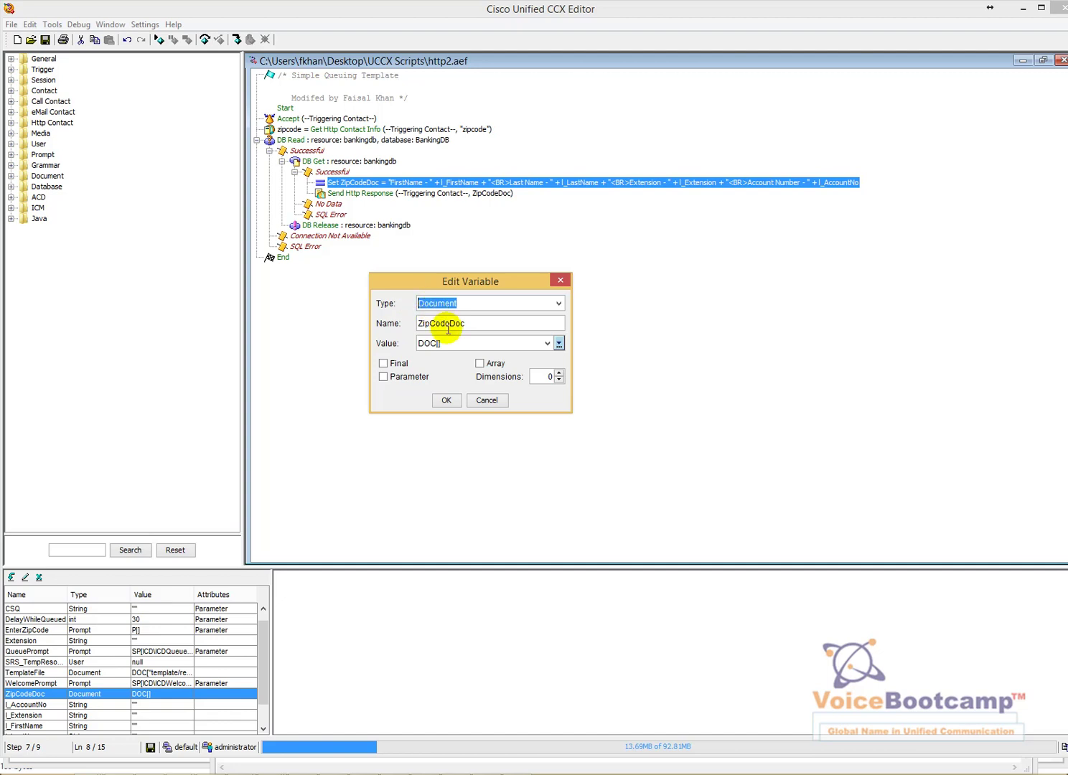
left_click(487, 401)
Step: Replace the Notepad test URL with mock output (Extension 2001, Account 12345), first label 'BLA BLA BLA'
mouse_move(477, 726)
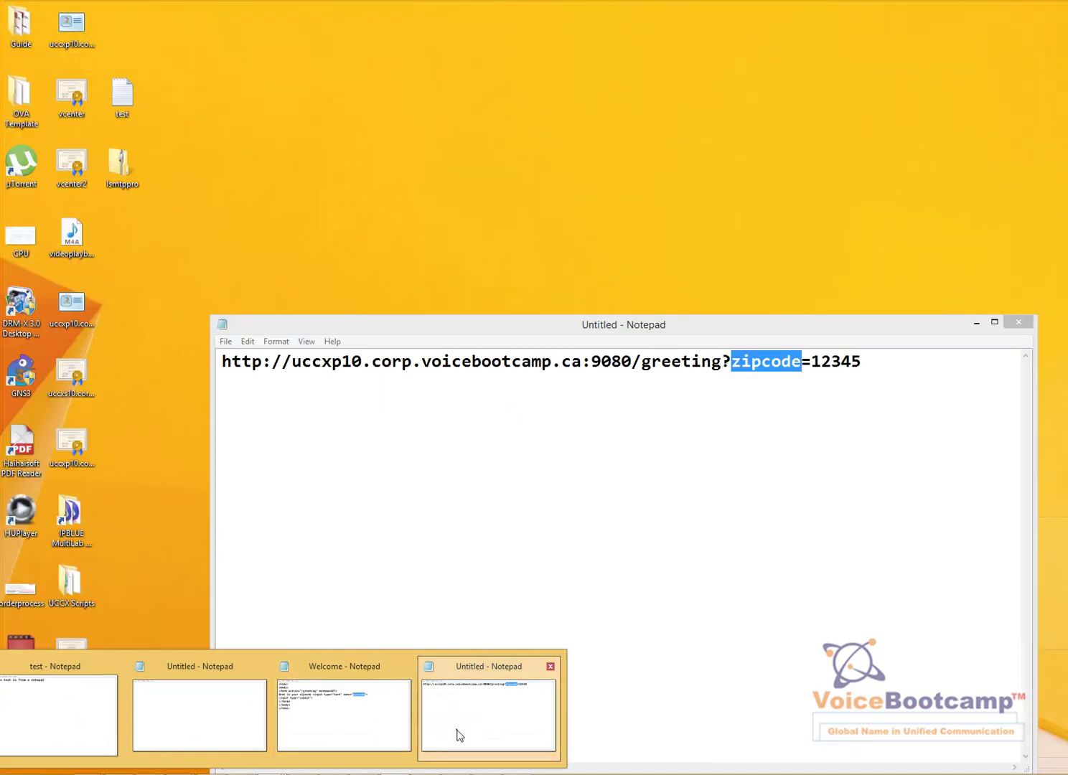
left_click(458, 732)
left_click(900, 377)
key("ctrl+a")
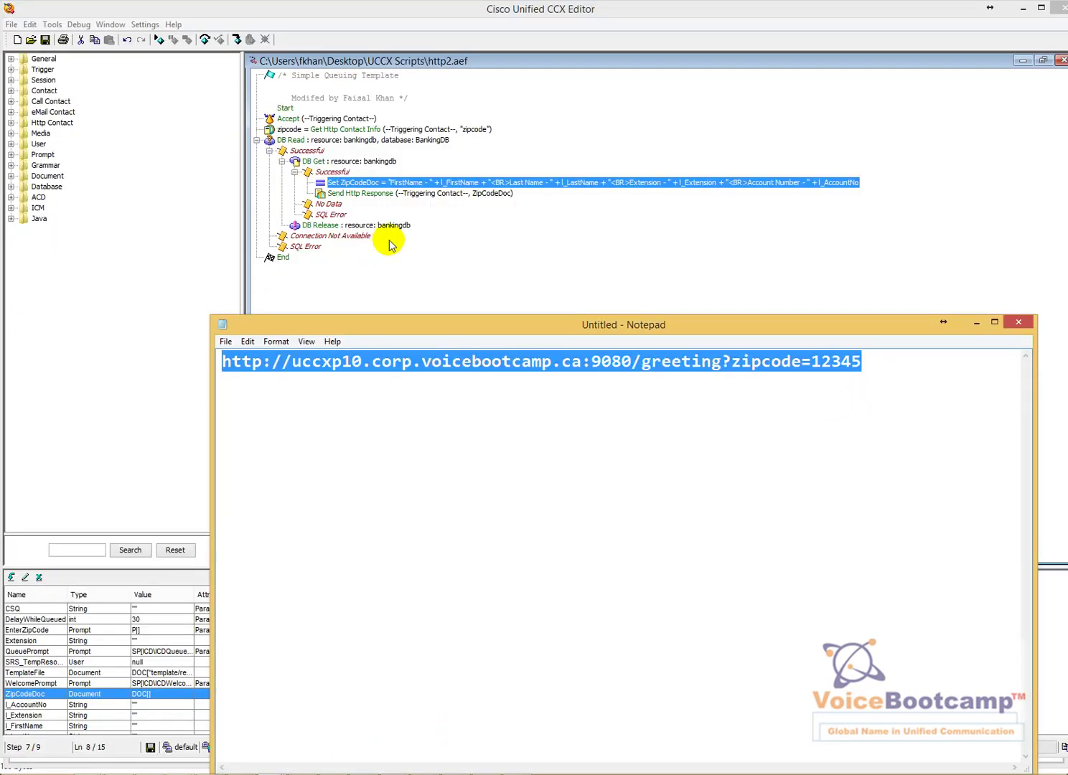
key("Delete")
type("FirstName - Faisal")
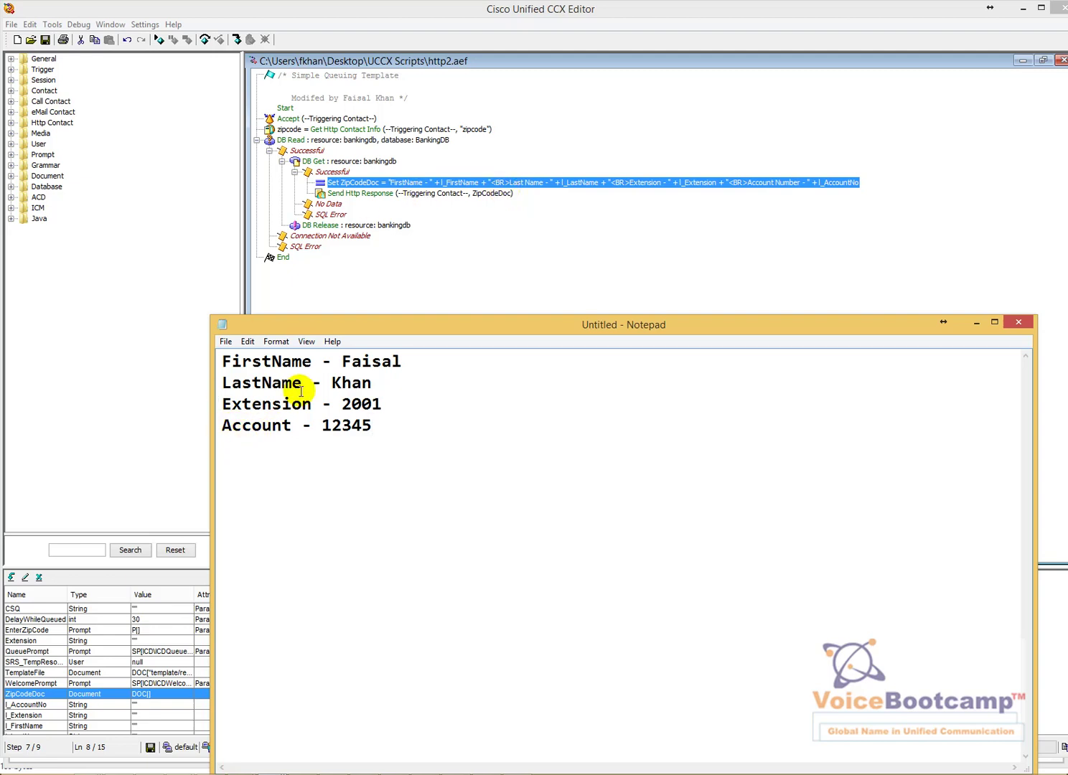
left_click_drag(318, 357, 216, 357)
type("BLA BLA BLA")
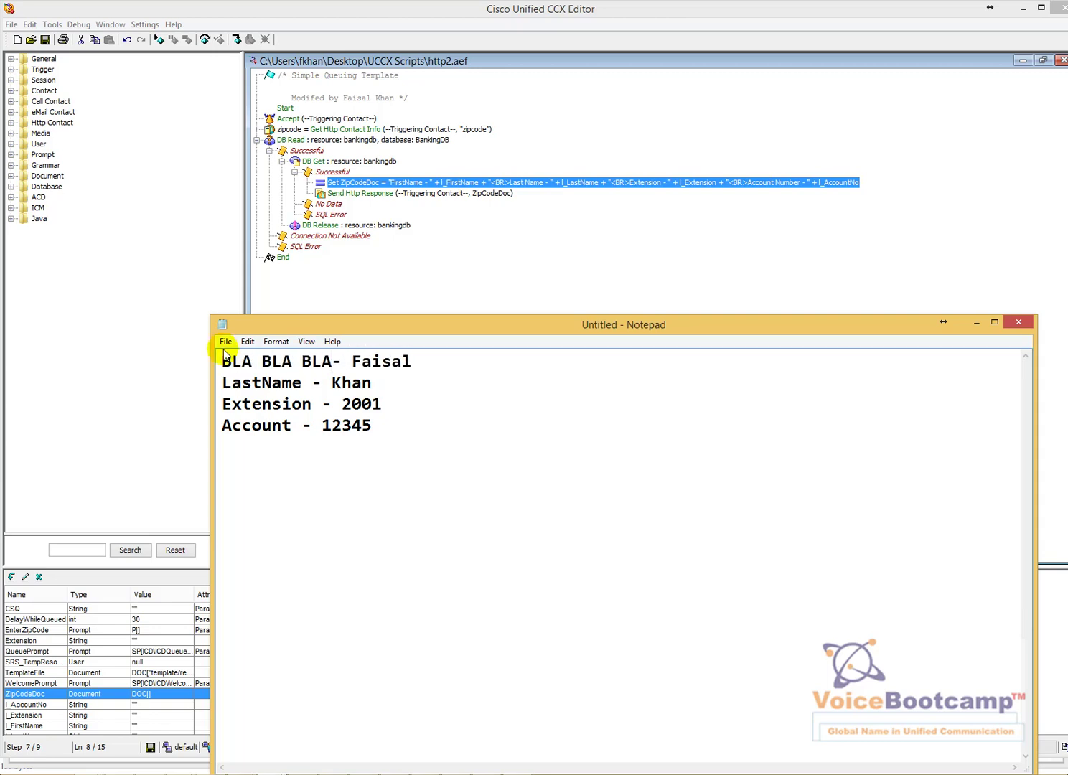
Step: Open the Set ZipCodeDoc step's Value expression editor and enlarge it
right_click(399, 187)
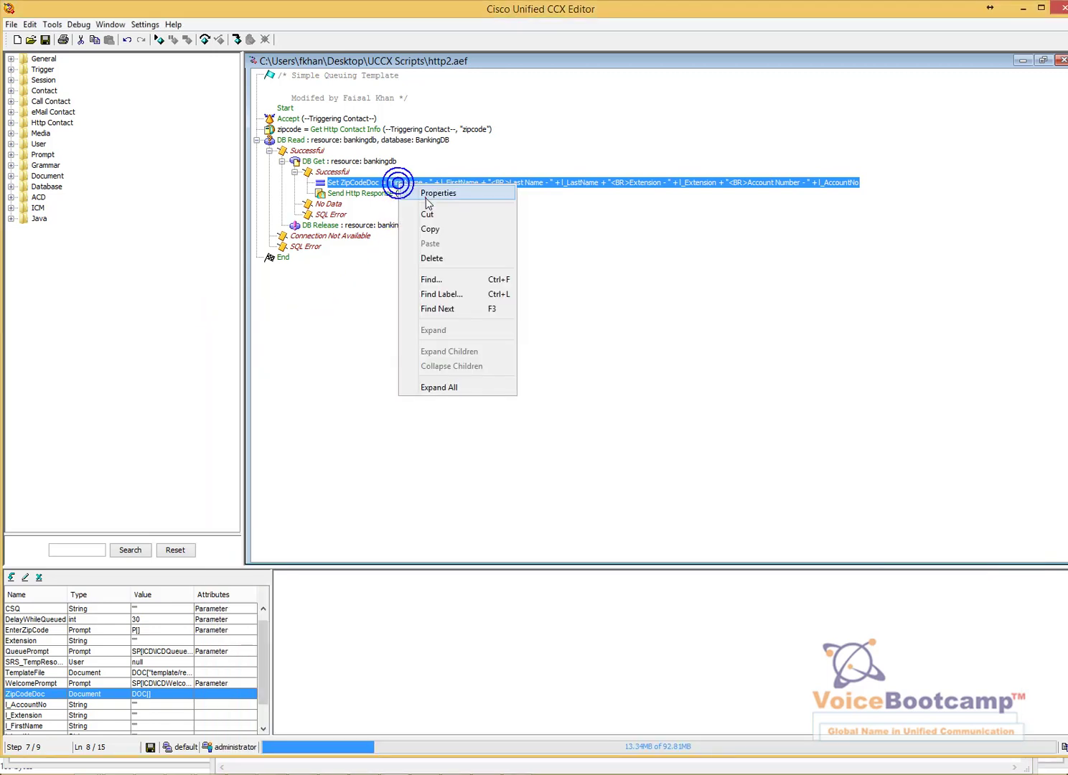
left_click(424, 194)
left_click_drag(228, 87, 518, 274)
left_click(592, 339)
left_click_drag(169, 42, 408, 164)
left_click_drag(627, 448, 930, 624)
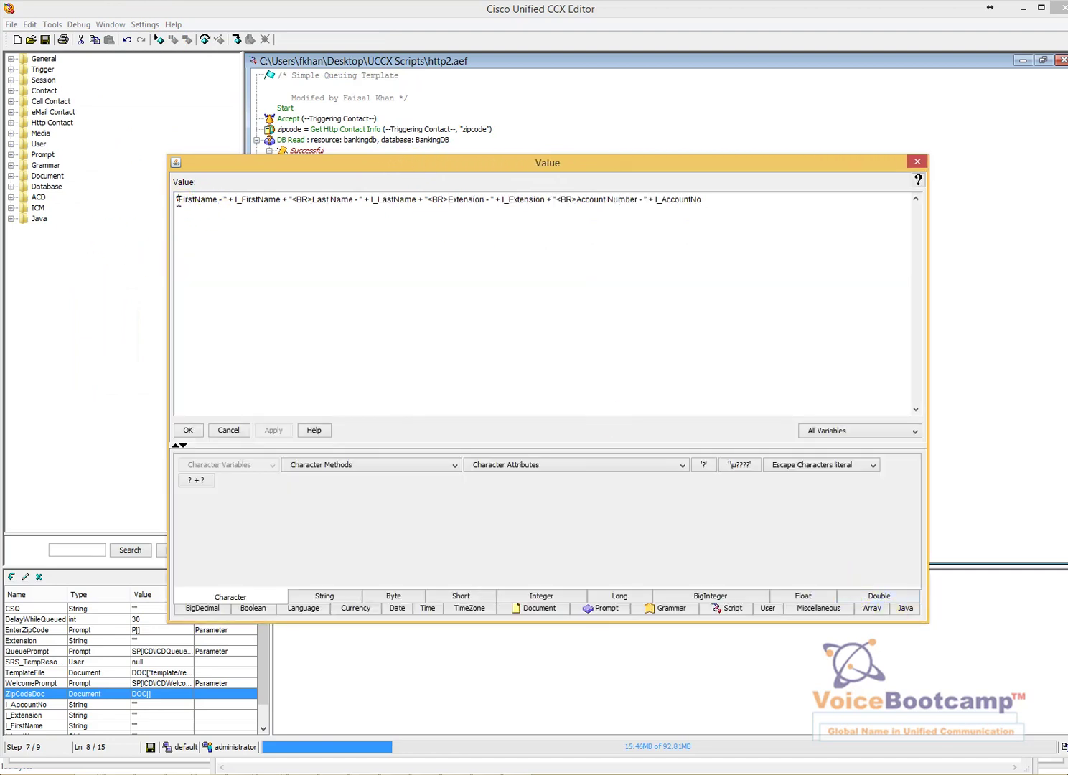
Step: Examine the FirstName label and l_FirstName variable in the ZipCodeDoc expression
left_click_drag(178, 199, 214, 199)
left_click(222, 199)
left_click(220, 199)
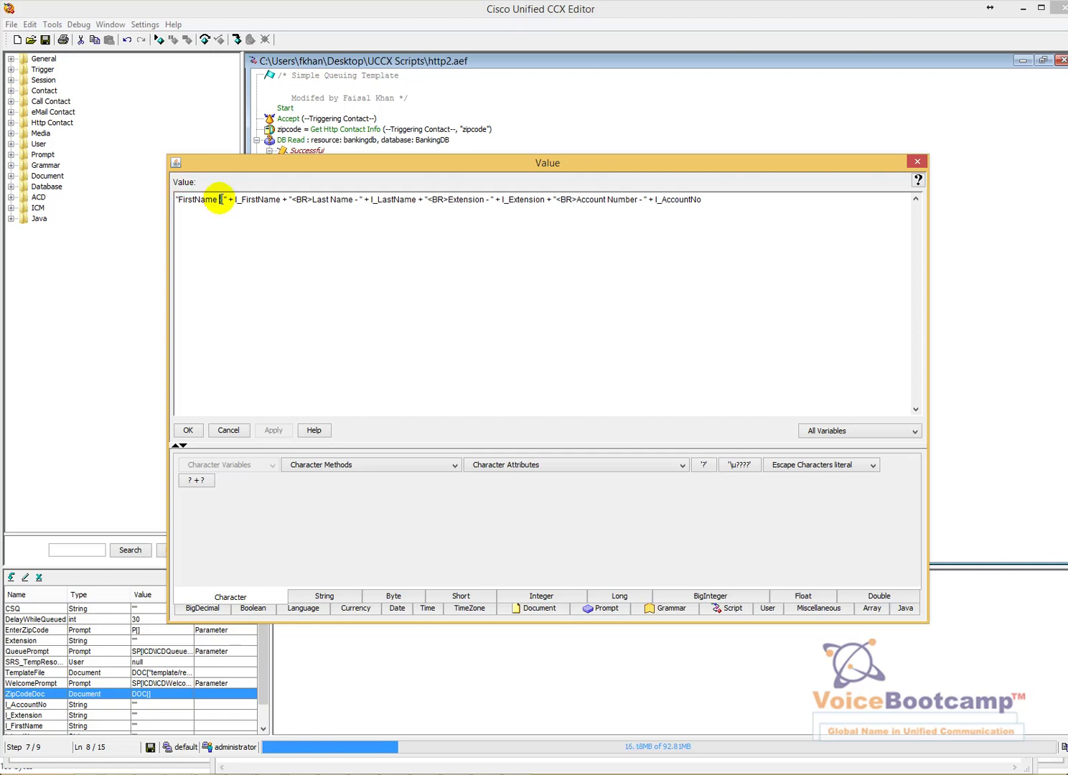
type("-")
left_click(227, 200)
left_click_drag(253, 201, 284, 200)
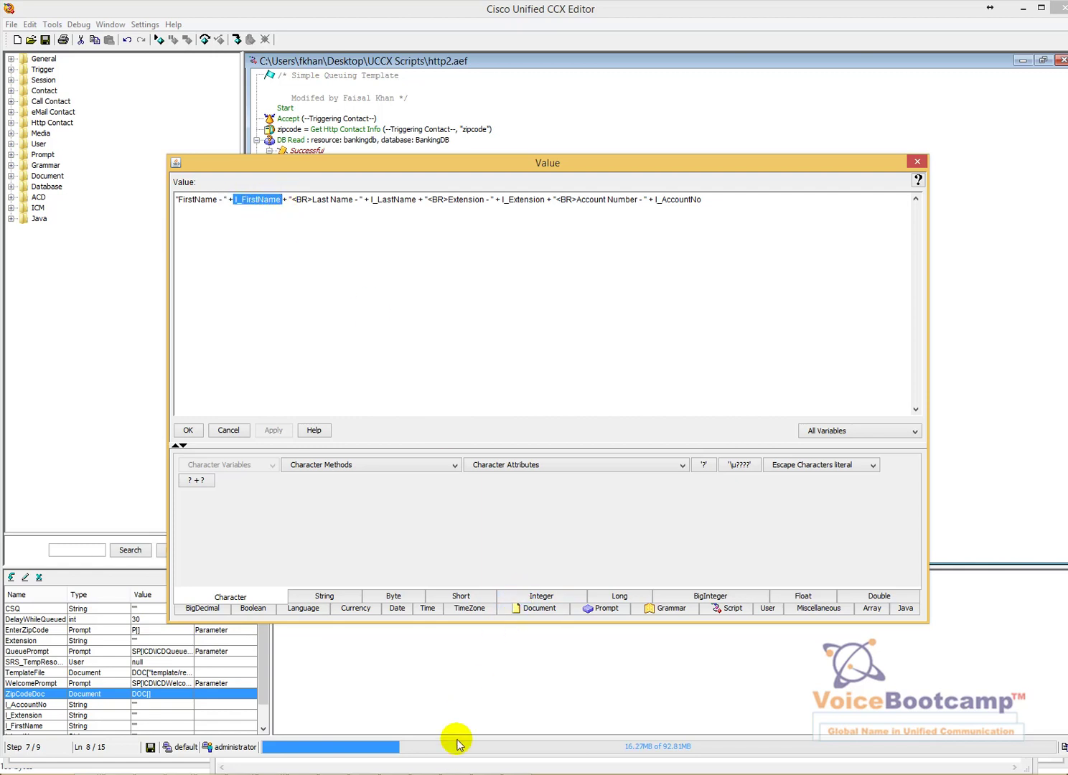
Step: Compare the Notepad sample's first name, last name and extension 2001 with the expression
left_click(510, 714)
left_click_drag(352, 361, 434, 353)
left_click_drag(346, 383, 371, 383)
double_click(345, 404)
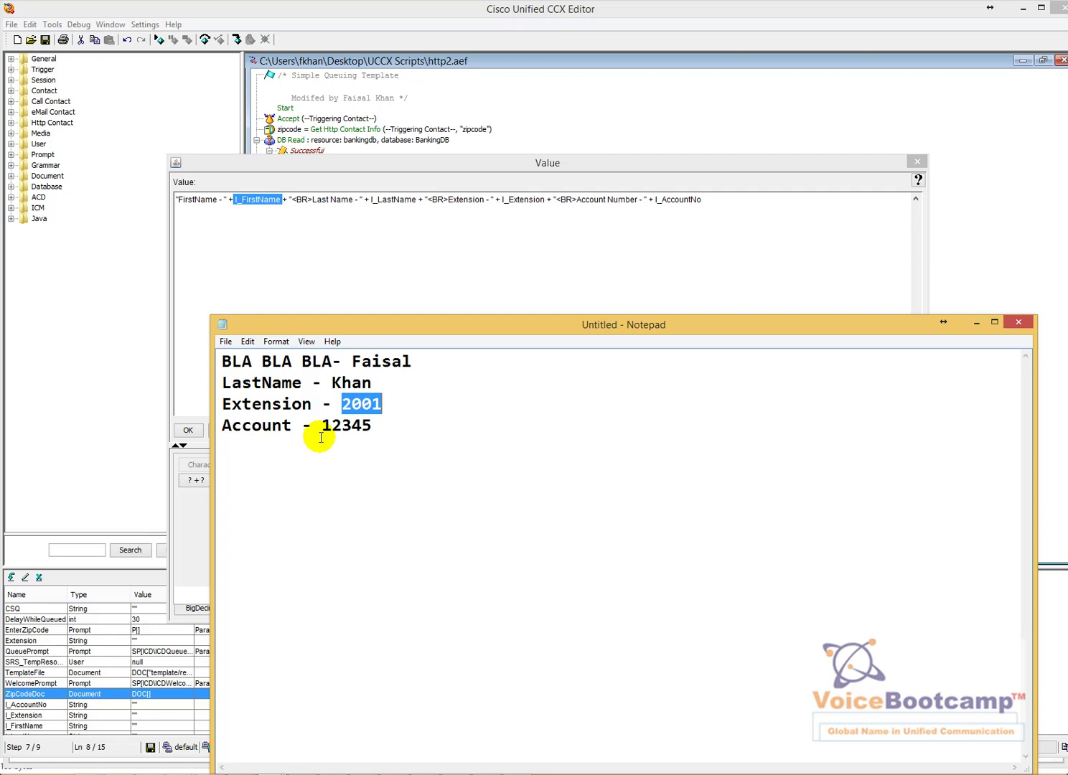
left_click_drag(231, 382, 273, 426)
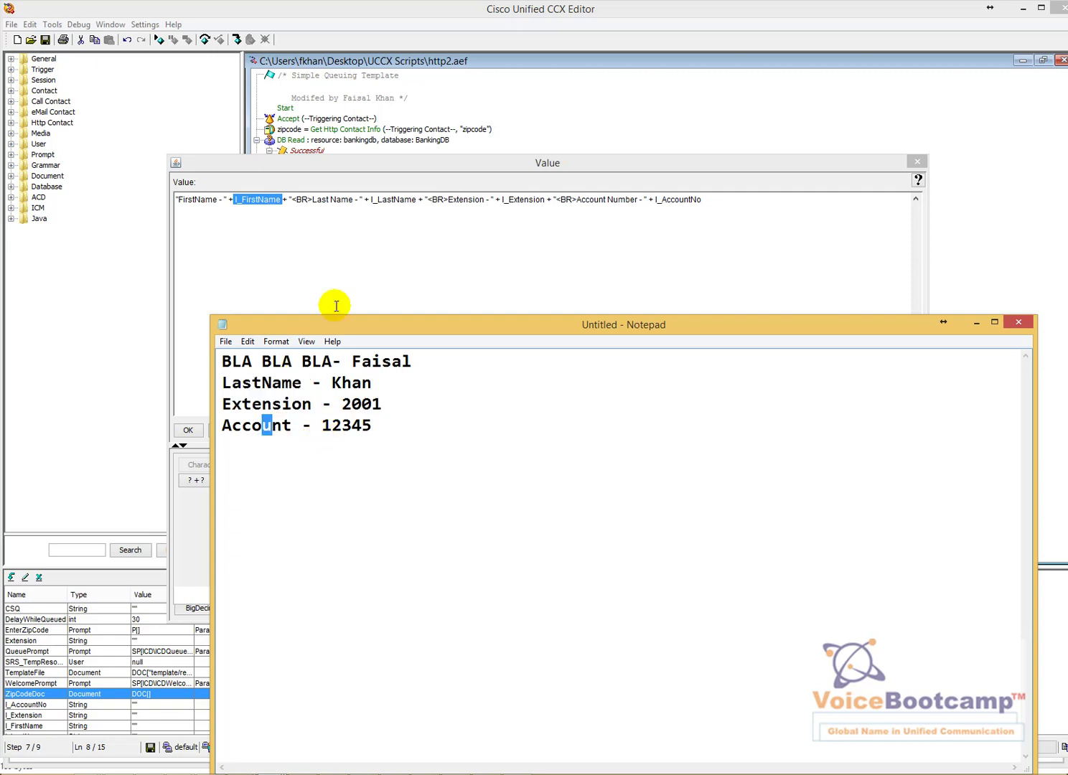
left_click(302, 248)
mouse_move(282, 199)
left_mouse_down()
mouse_move(235, 202)
mouse_move(297, 202)
left_mouse_up()
left_click(293, 202)
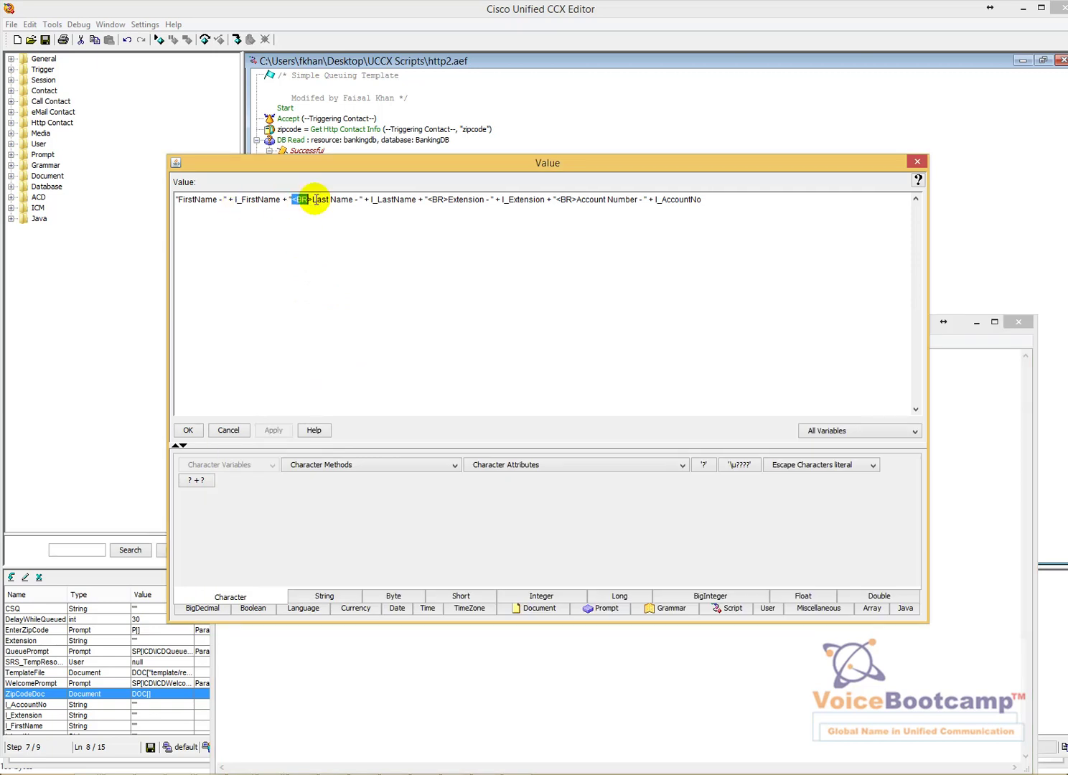
Step: Match the sample's LastName line to the Last Name label and l_LastName variable
left_click(509, 715)
left_click_drag(221, 383, 371, 383)
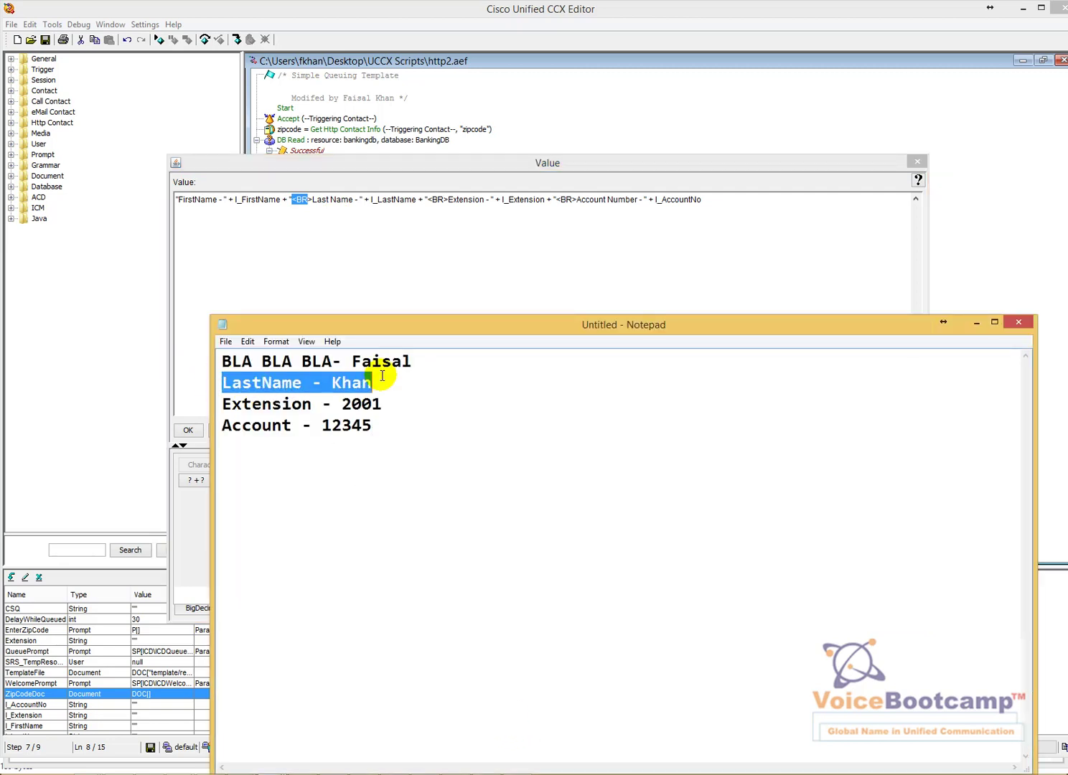
left_click(316, 199)
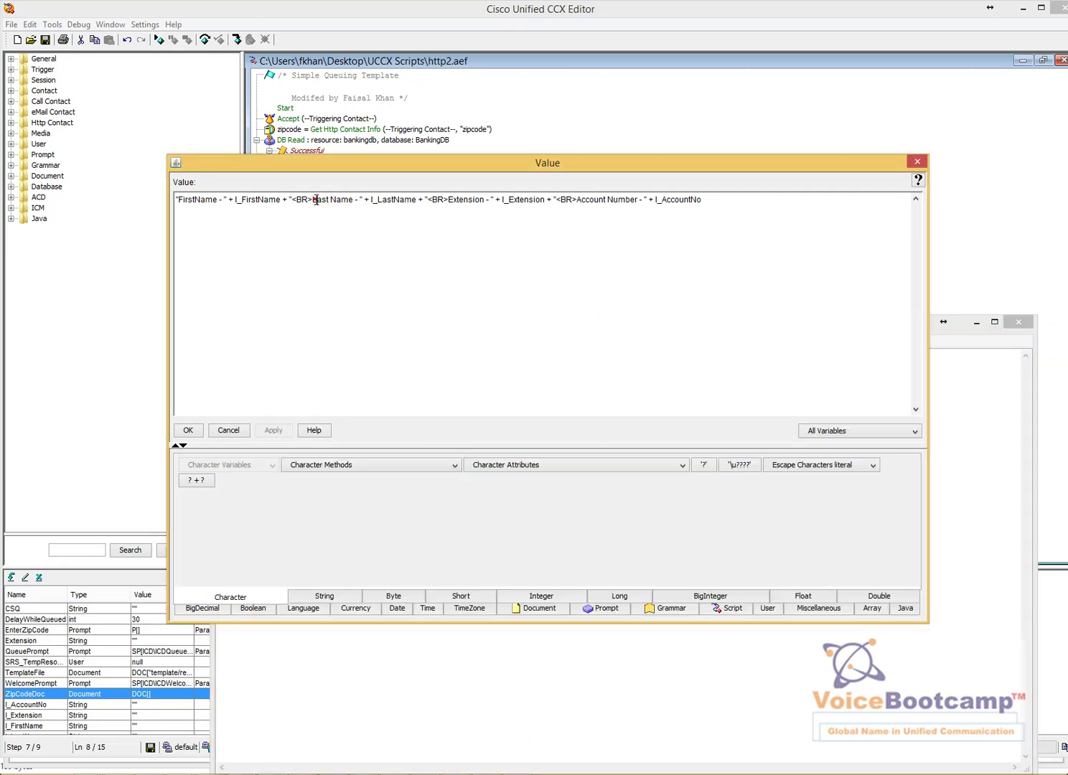
mouse_move(350, 202)
left_mouse_down()
mouse_move(369, 202)
mouse_move(356, 201)
left_mouse_up()
left_click(357, 201)
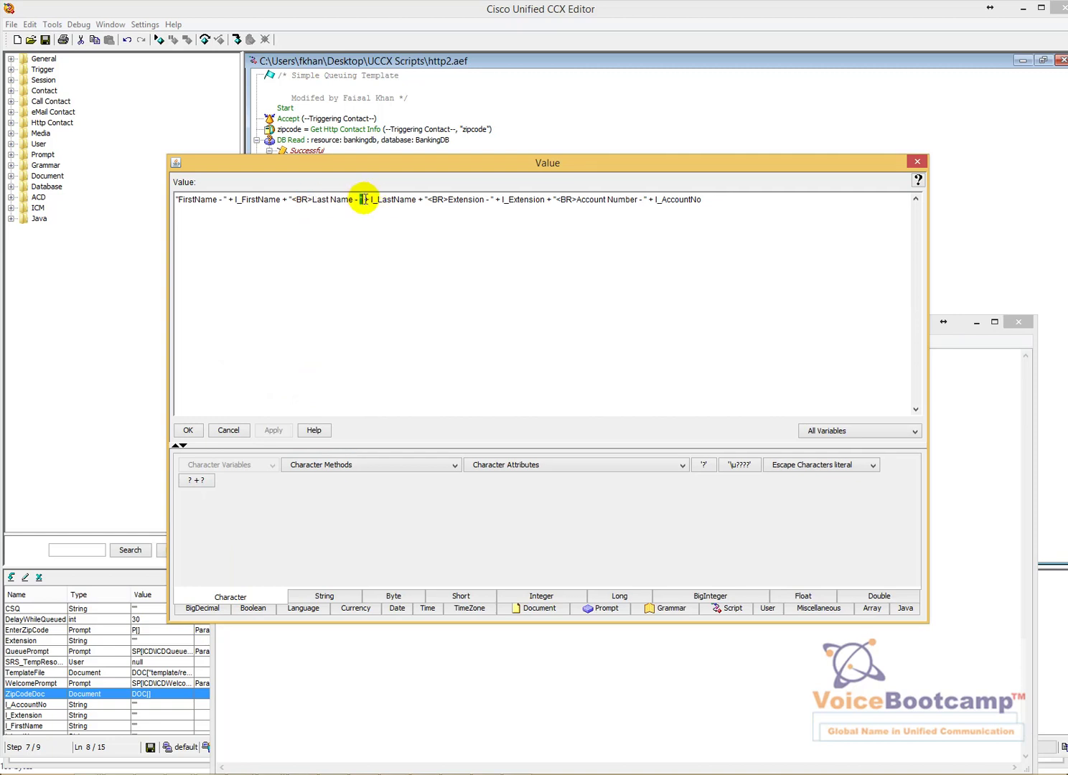
left_click_drag(370, 201, 416, 202)
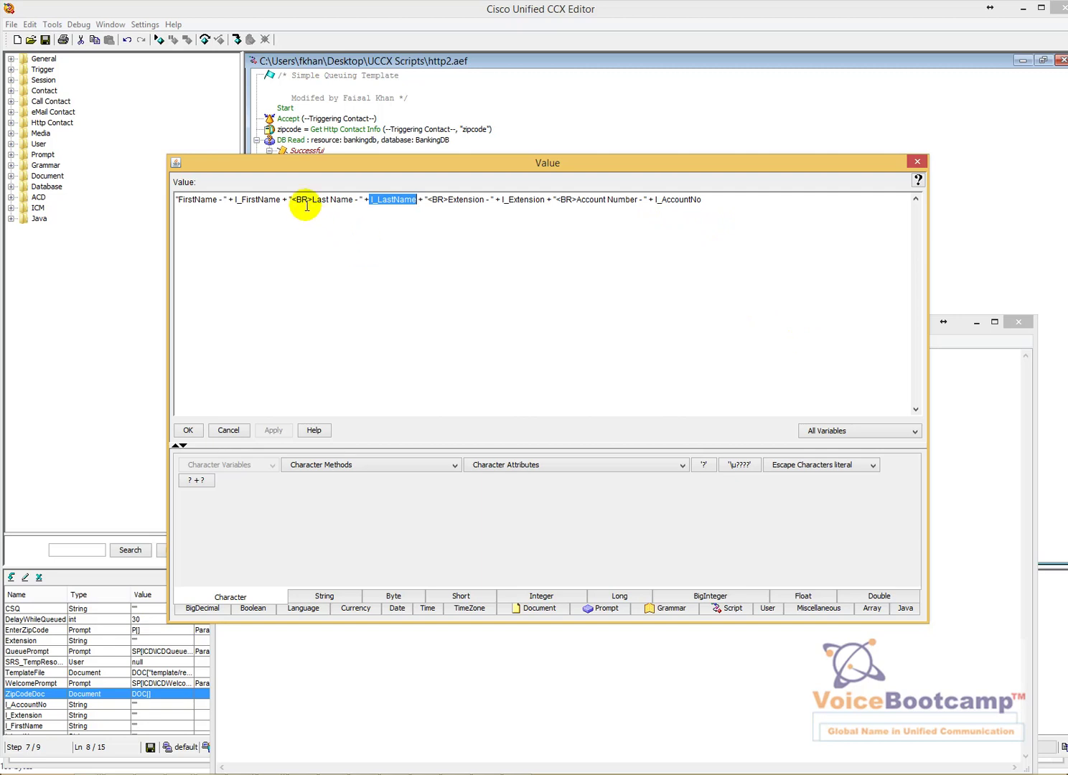
left_click_drag(235, 200, 283, 198)
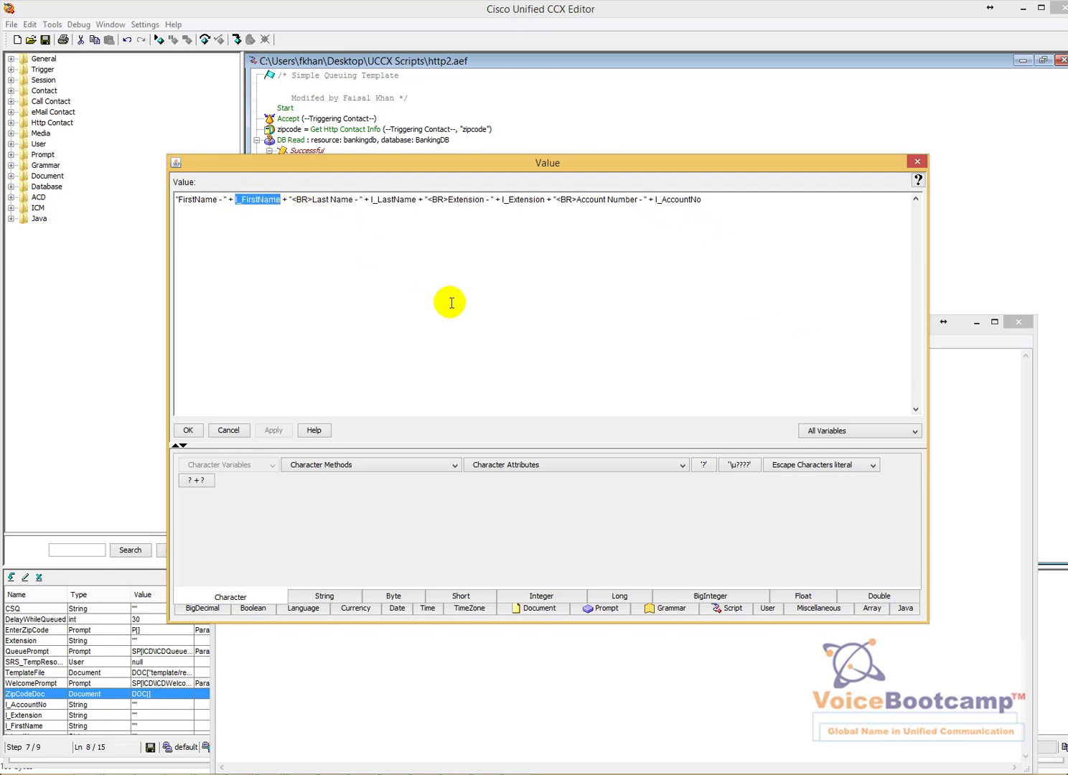
Step: Close the Value expression editor and Set dialog without changes
left_click(917, 164)
left_click(345, 194)
left_click(482, 376)
Step: Confirm the Send Http Response step returns ZipCodeDoc as its document, then cancel
right_click(385, 192)
left_click(393, 202)
left_click_drag(181, 74, 441, 209)
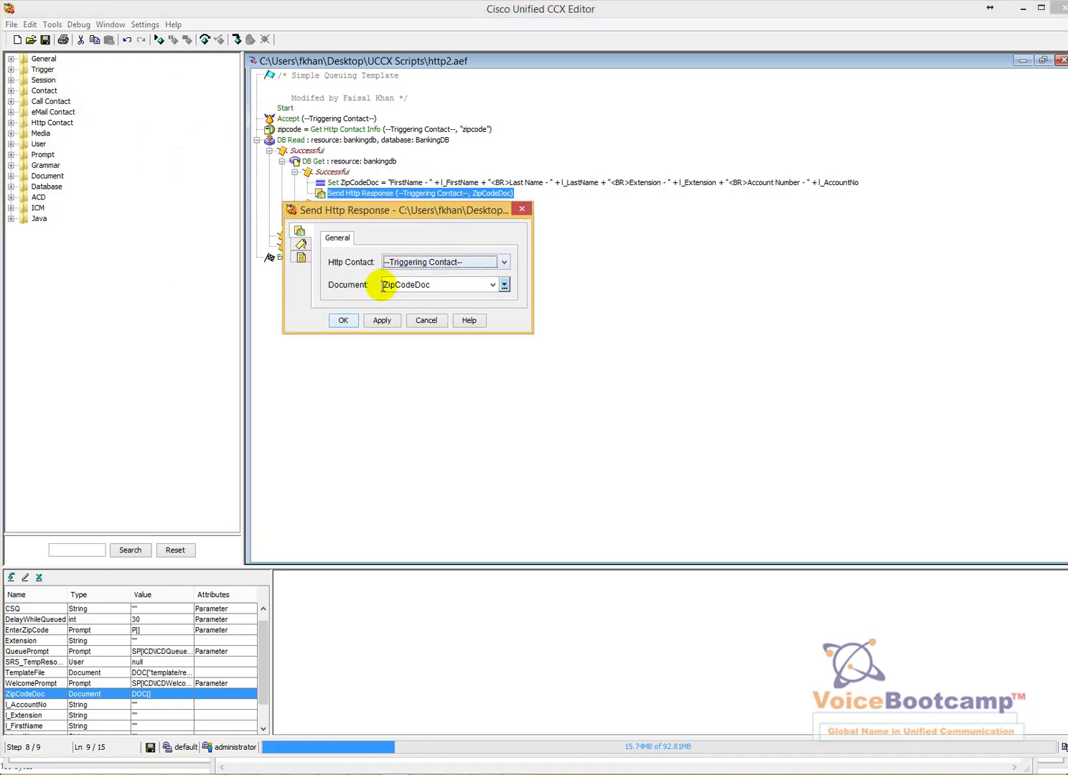
double_click(443, 286)
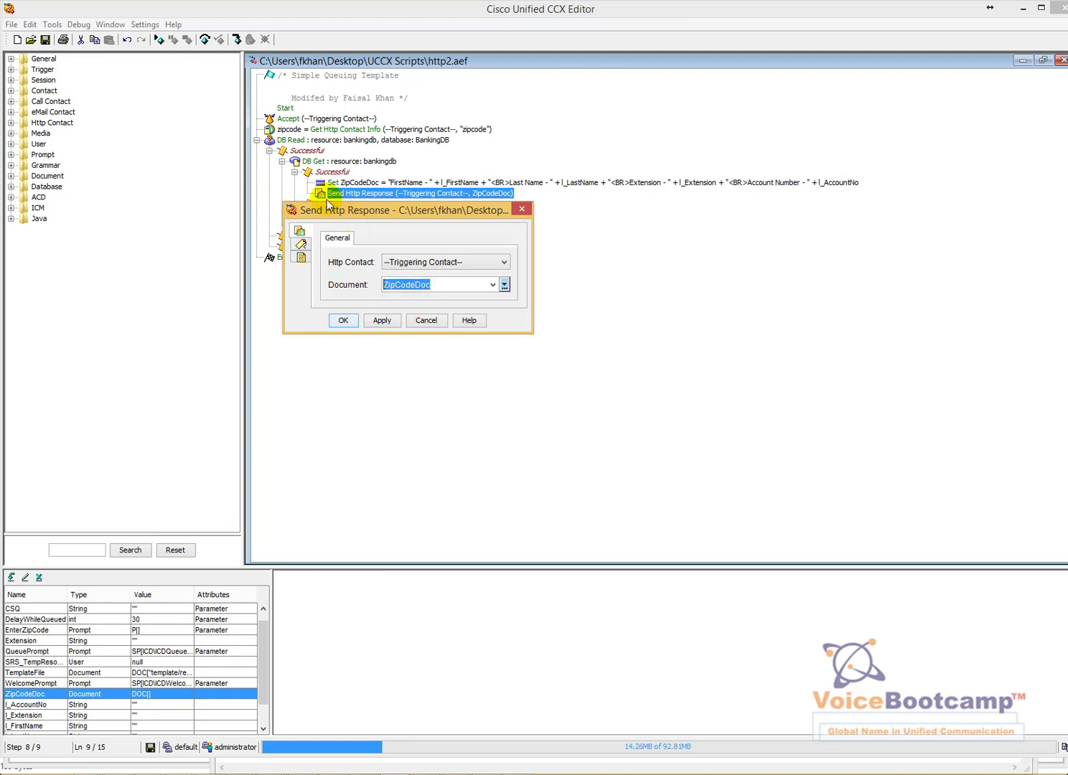
left_click(425, 319)
Step: Validate the http2.aef script and acknowledge the success message
left_click(320, 226)
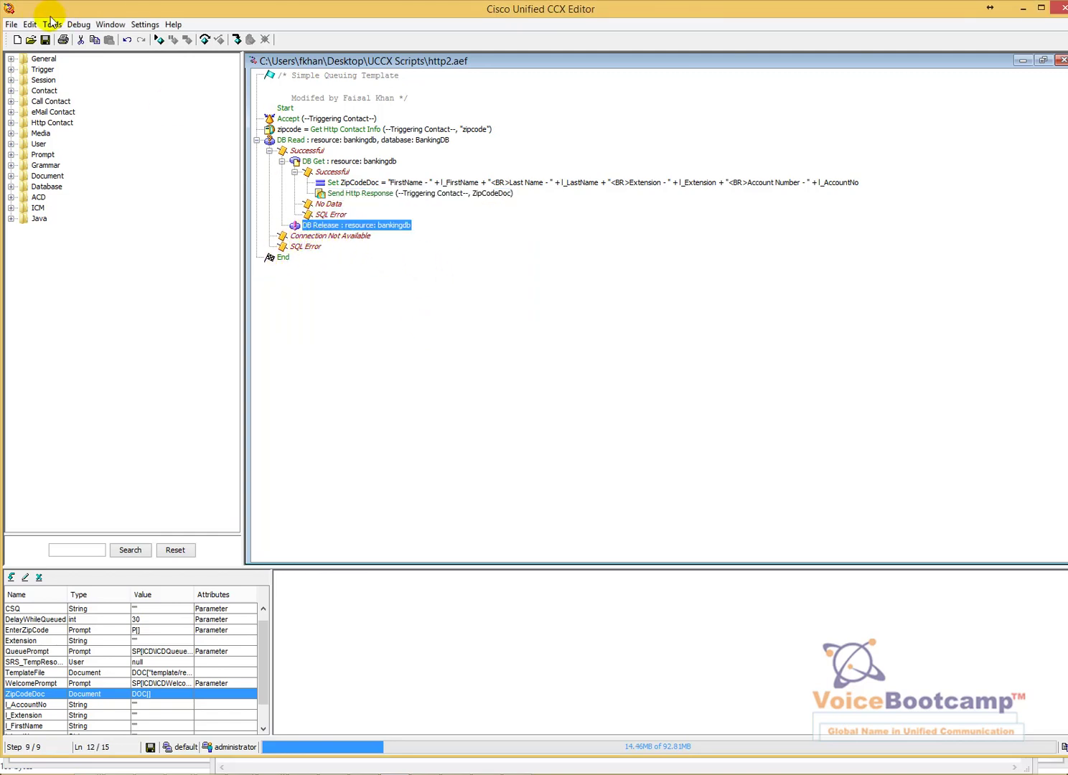
left_click(51, 24)
left_click(63, 40)
left_click(538, 399)
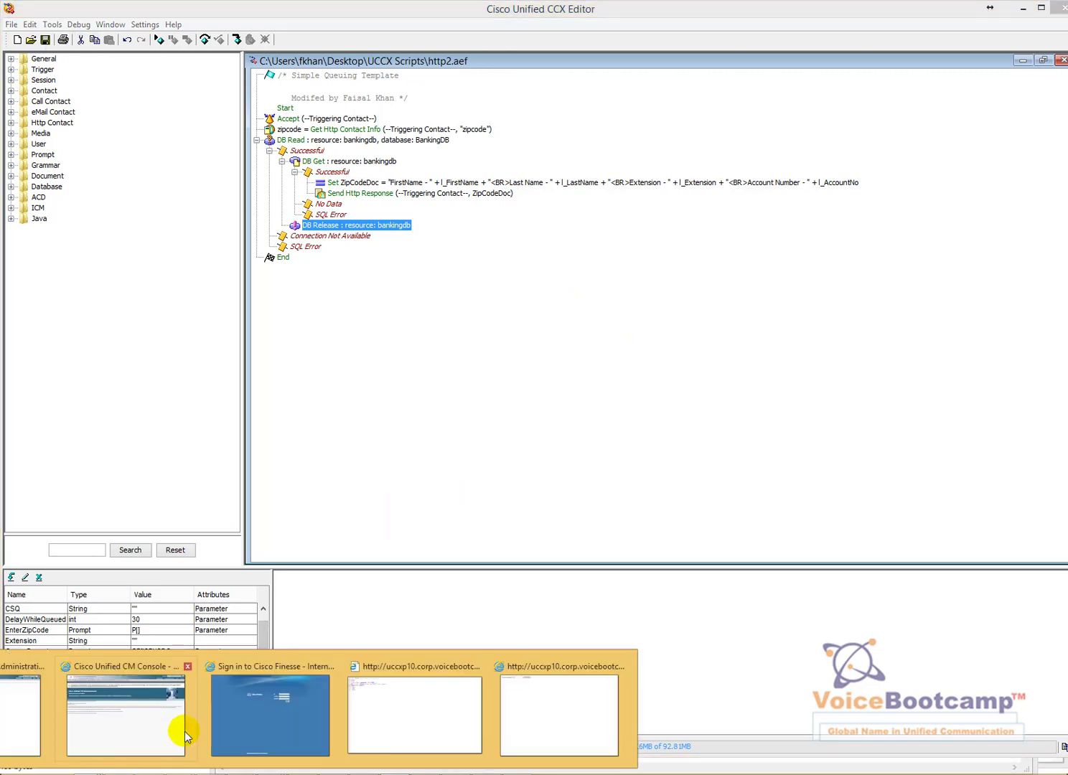
Step: In CCX Administration, check that http2.aef appears in the script list
left_click(165, 735)
left_click(550, 28)
mouse_move(77, 84)
left_click(103, 122)
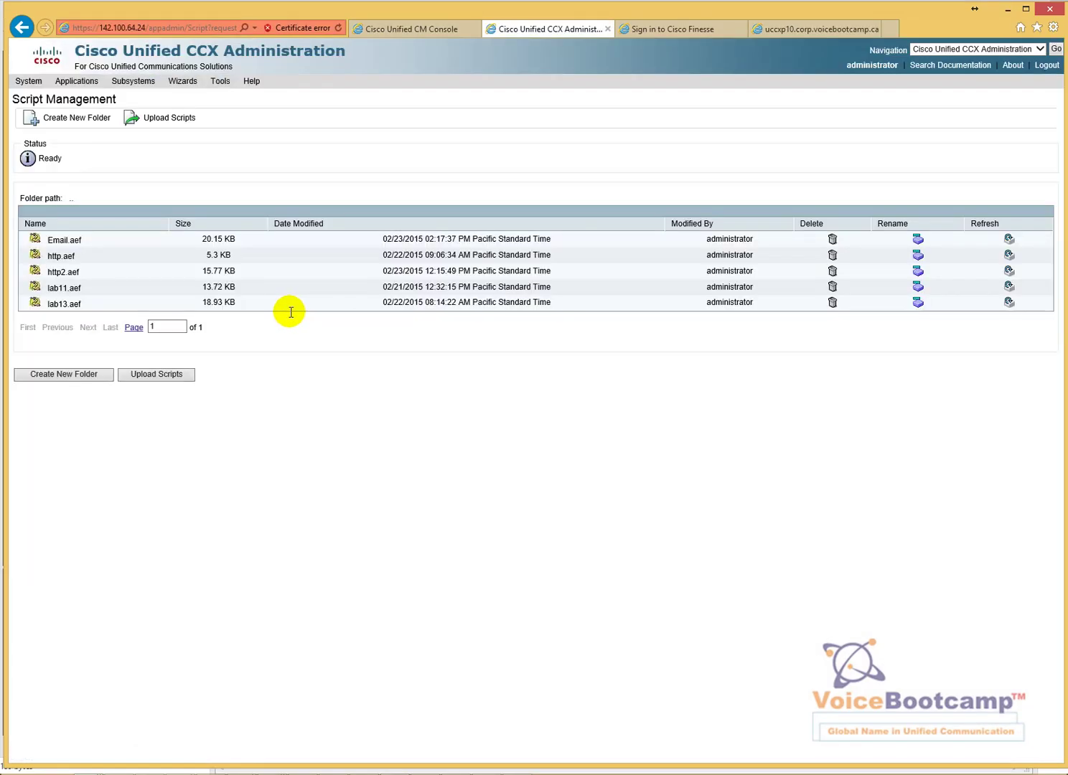
left_click_drag(82, 272, 47, 274)
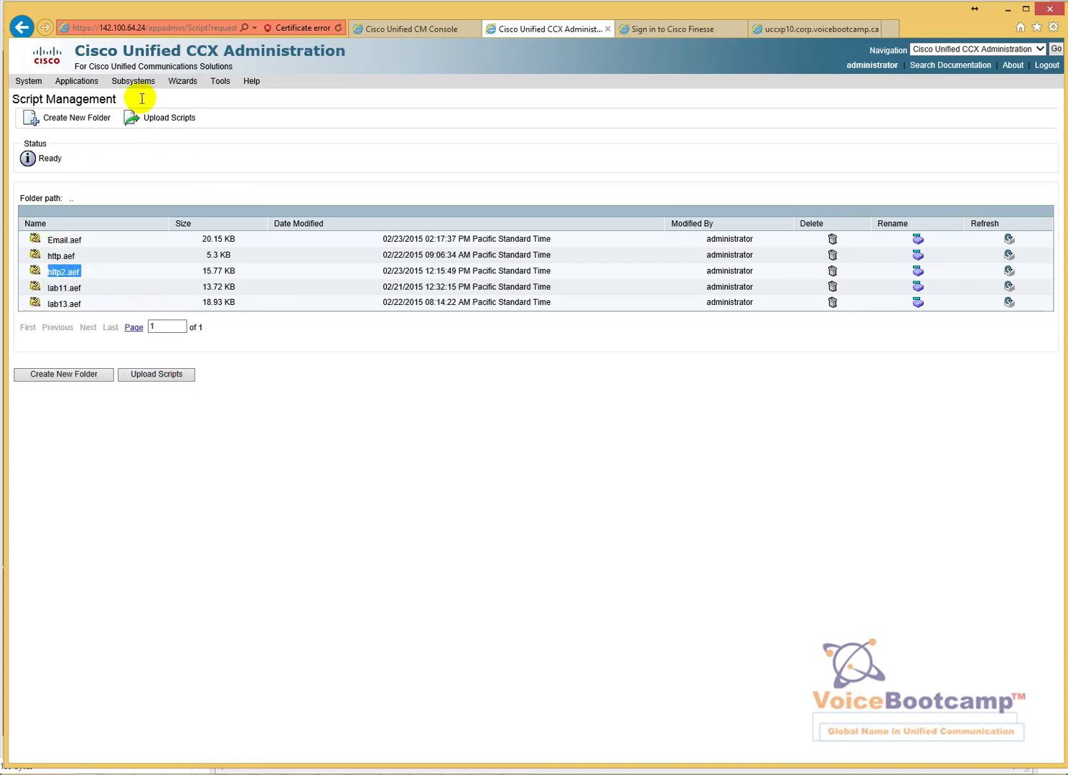
Step: Confirm the http application's Cisco HTTP Trigger /greeting configuration, then return to the zipcode form
mouse_move(79, 81)
left_click(102, 108)
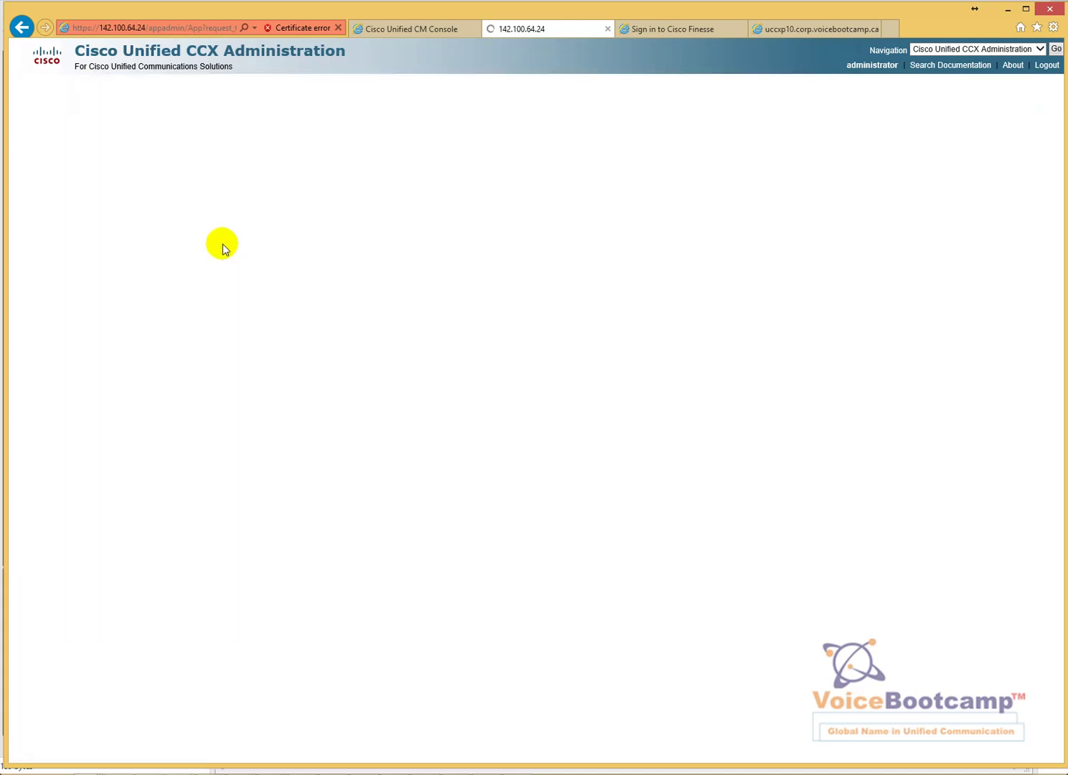
left_click(53, 261)
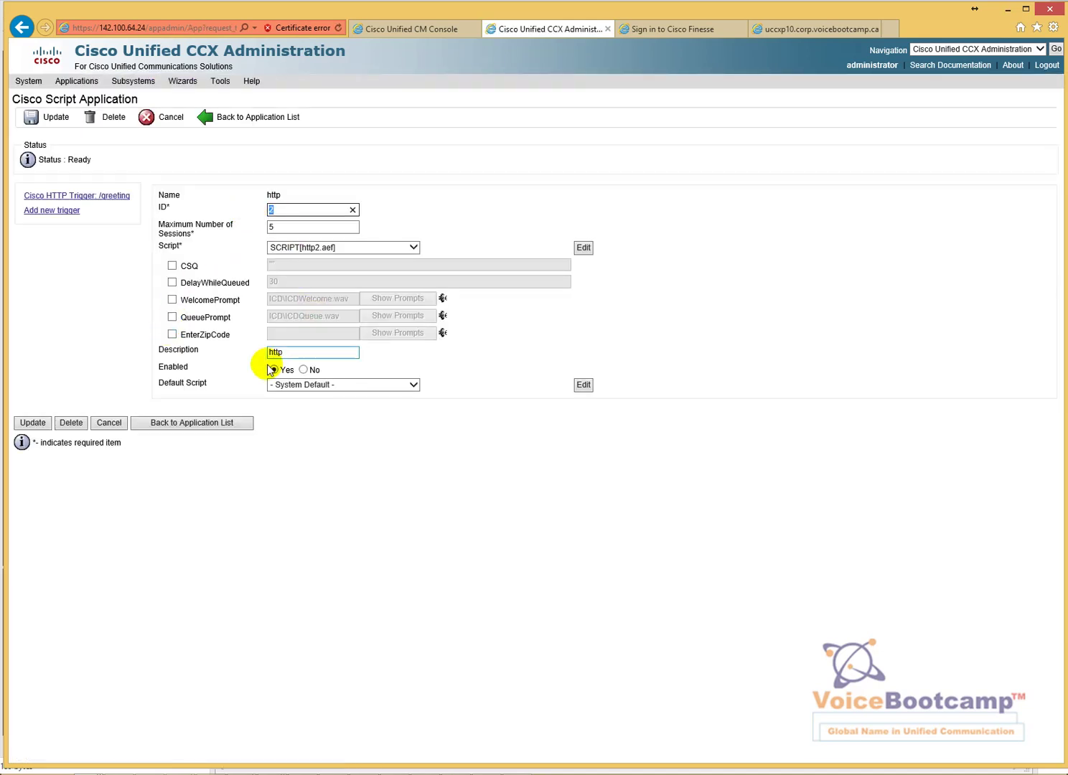
left_click(53, 197)
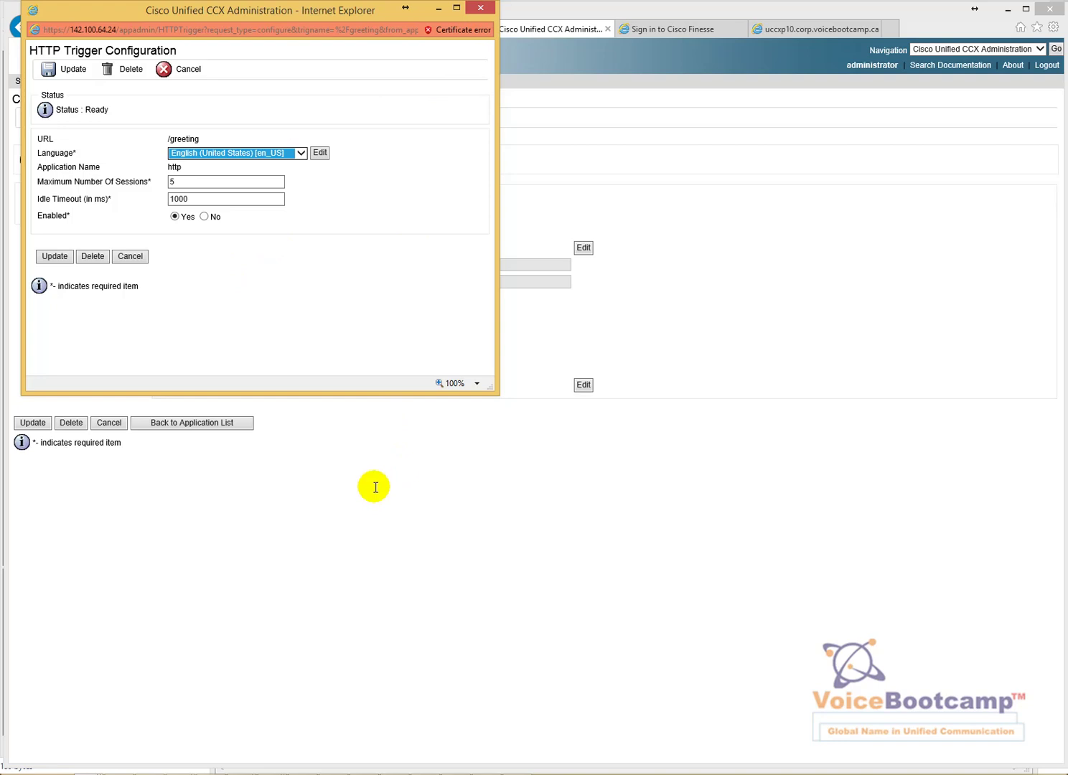
left_click(479, 8)
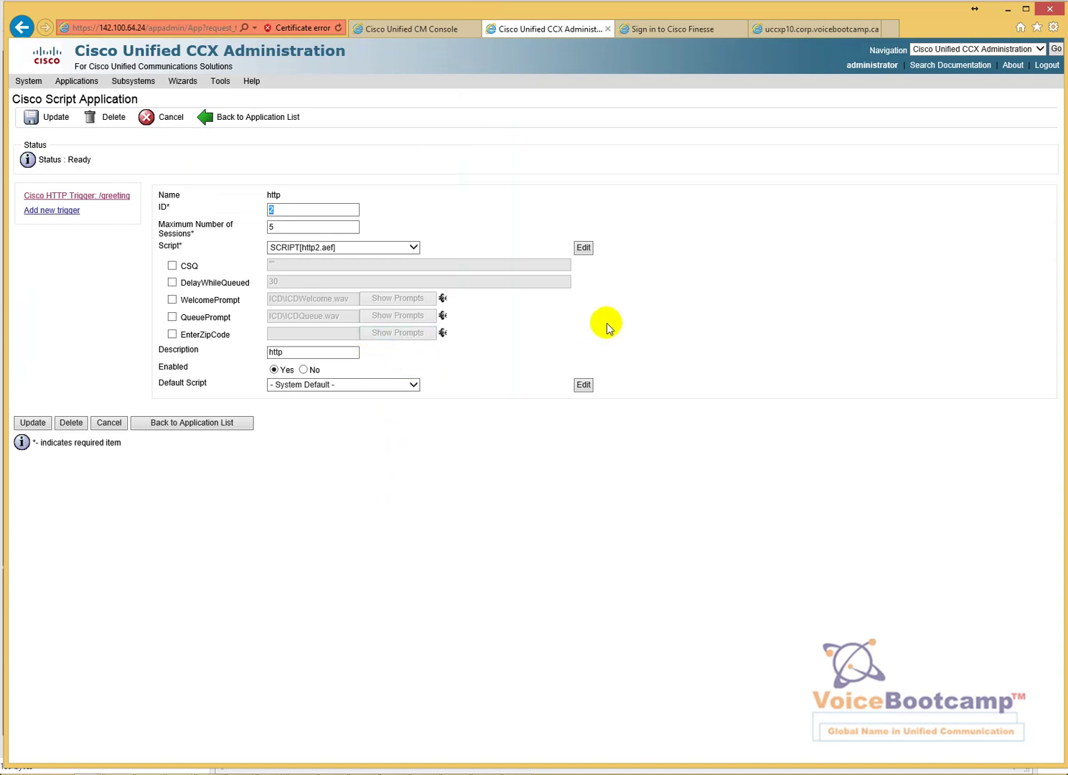
left_click(791, 33)
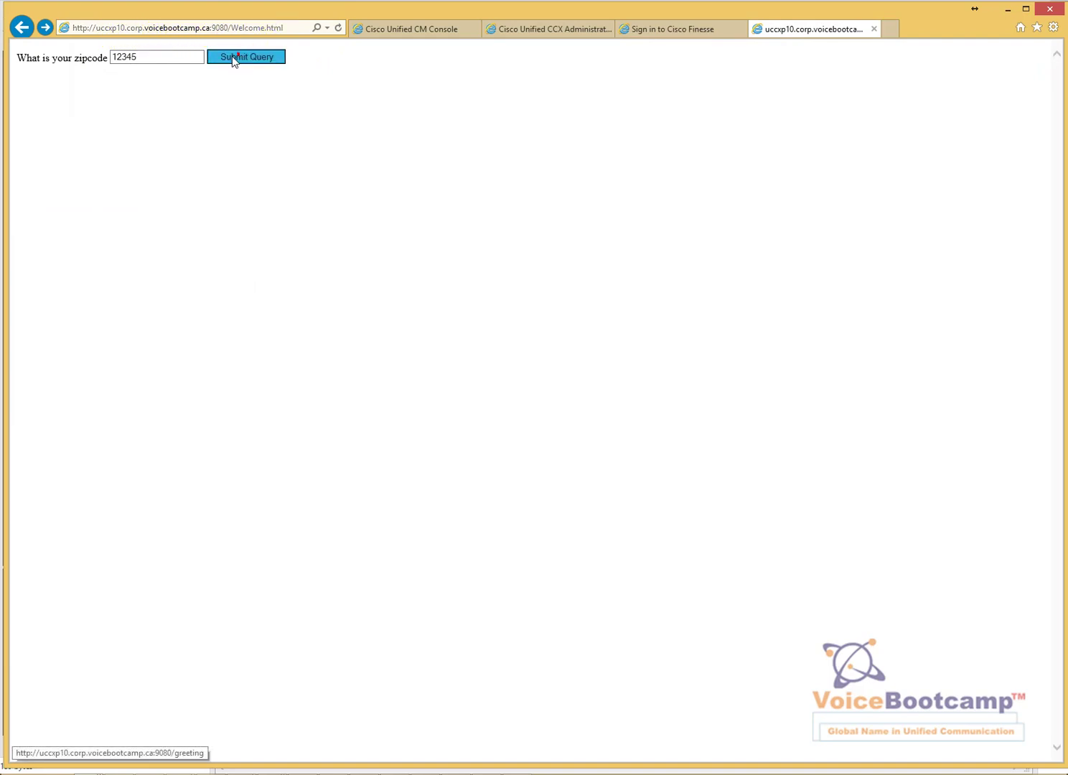
Step: Submit zipcode 12345 and review the returned customer details
left_click_drag(143, 57, 111, 63)
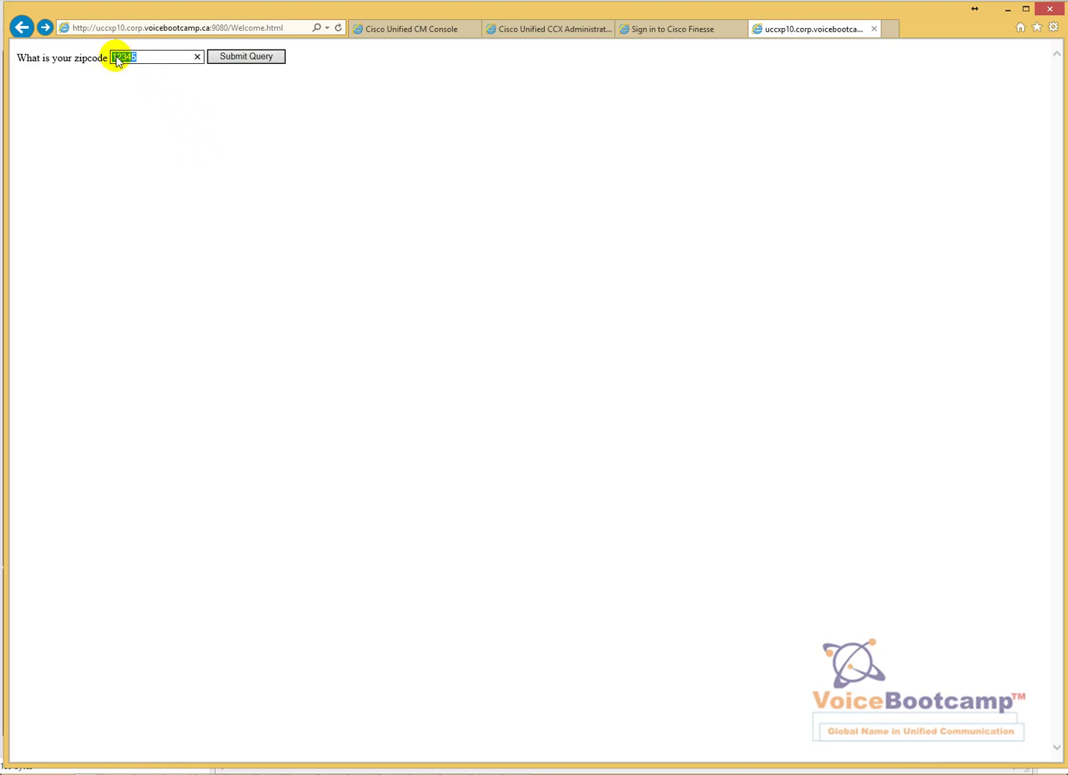
left_click(241, 62)
left_click_drag(69, 55, 115, 110)
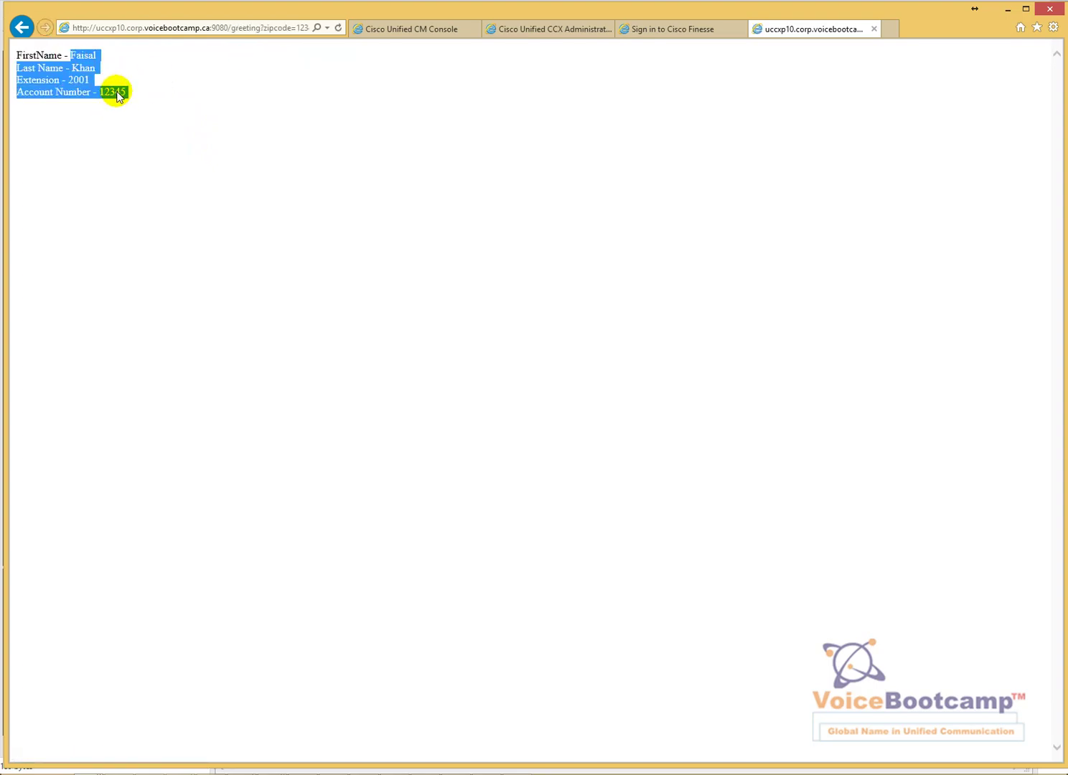
left_click(36, 29)
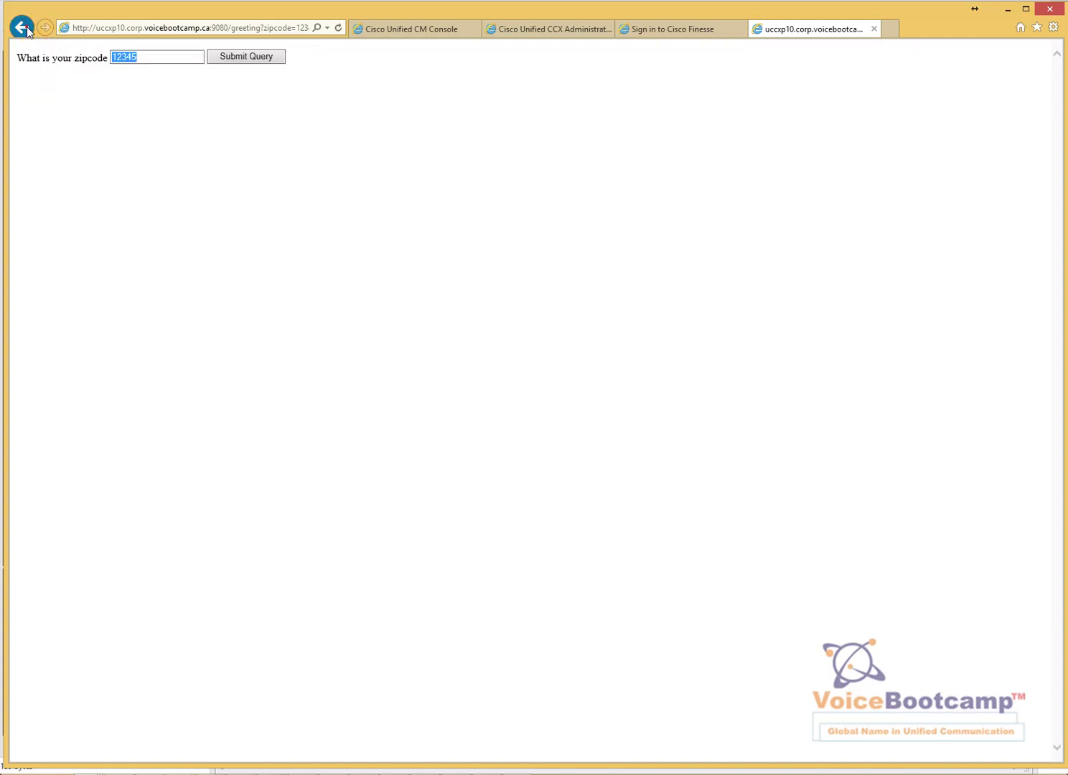
Step: Submit zipcode 45698 for a second customer's details
left_click(132, 59)
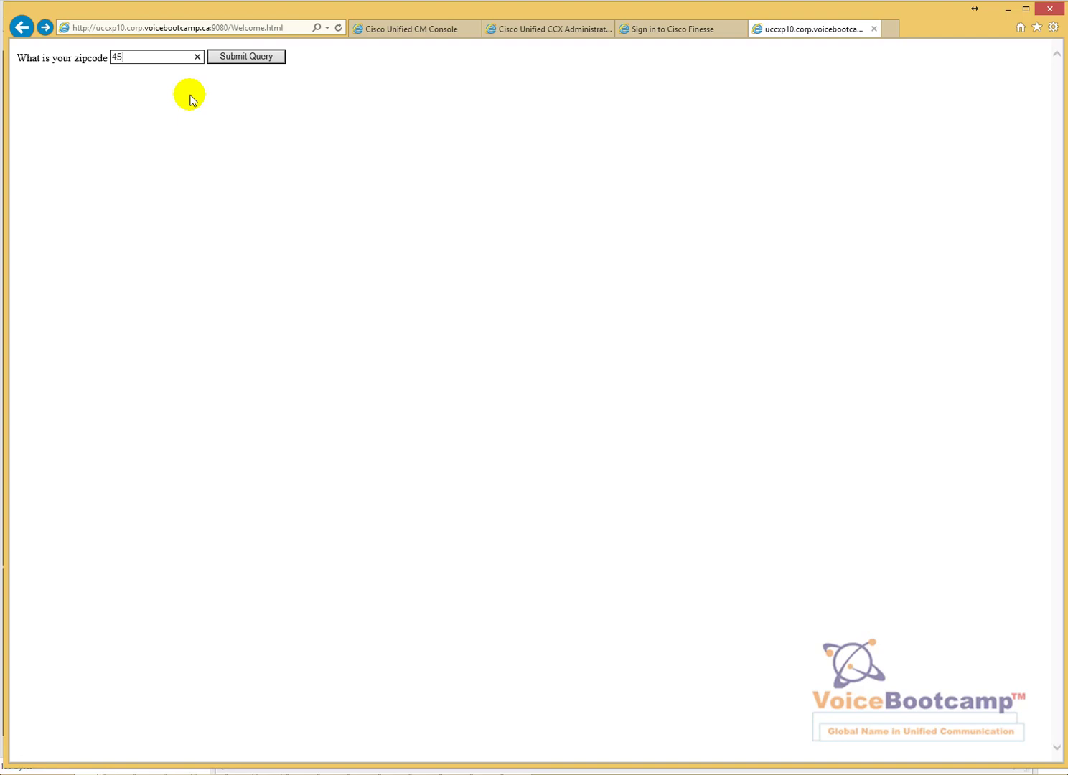
type("45698")
left_click(239, 56)
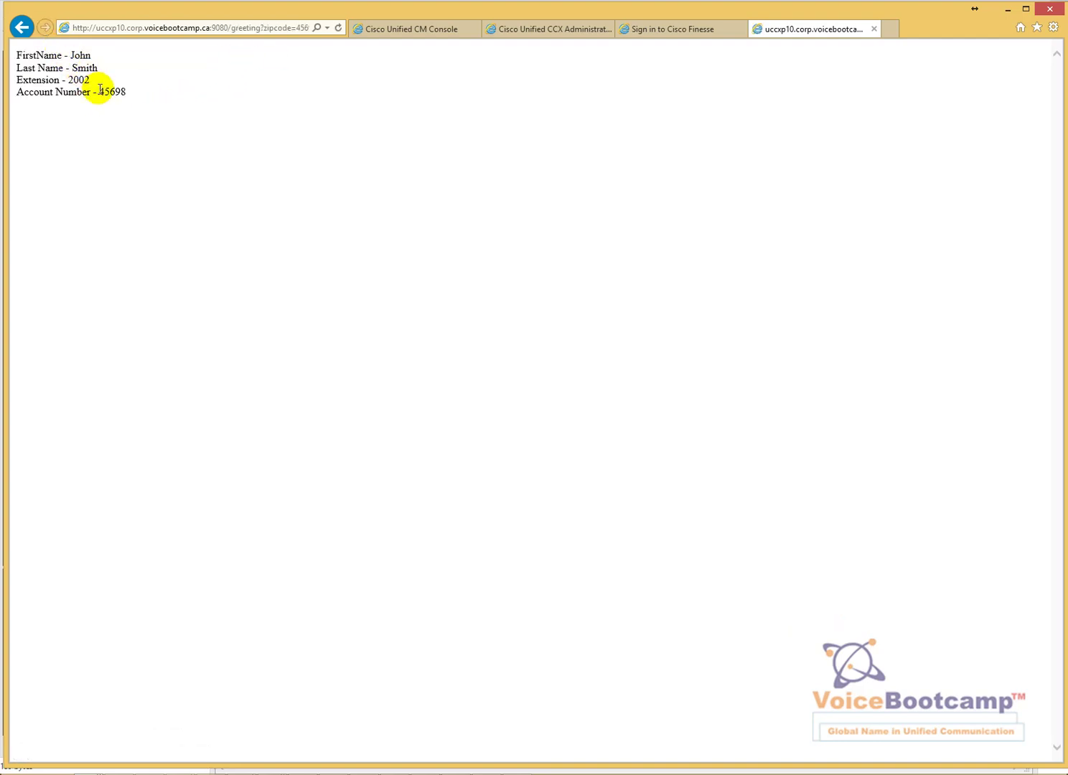
left_click(21, 27)
Step: Submit a third zipcode lookup, then bring the CCX Editor to the front
left_click_drag(141, 56, 74, 62)
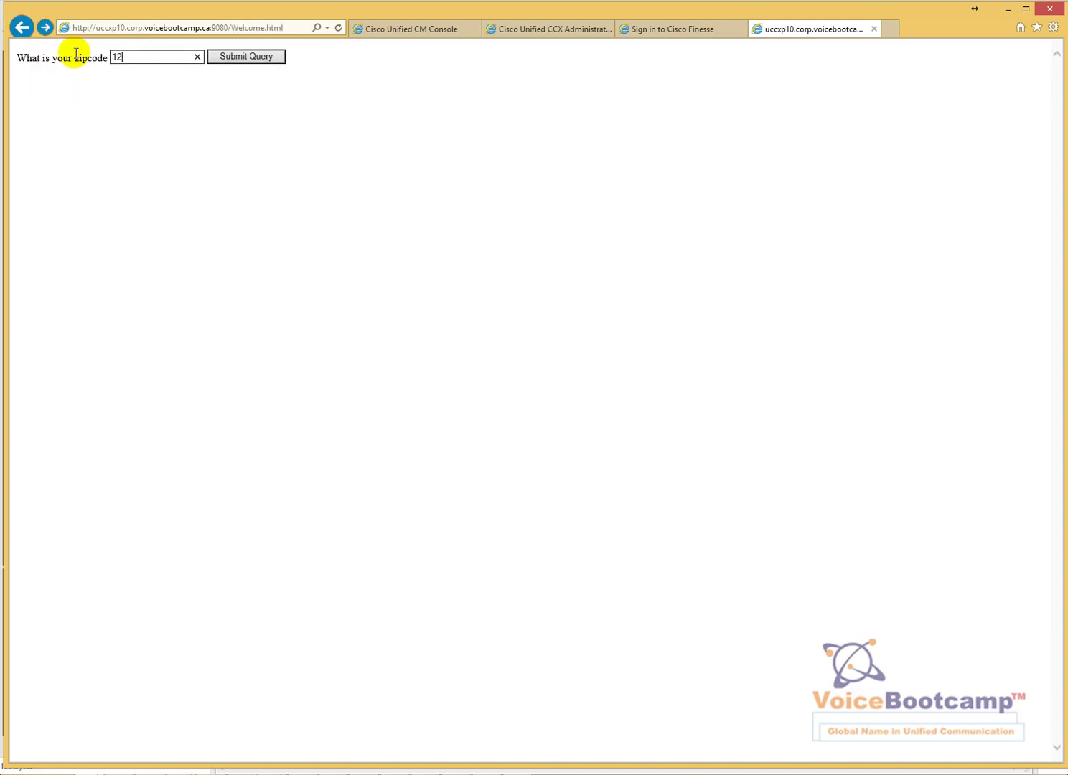
left_click(229, 57)
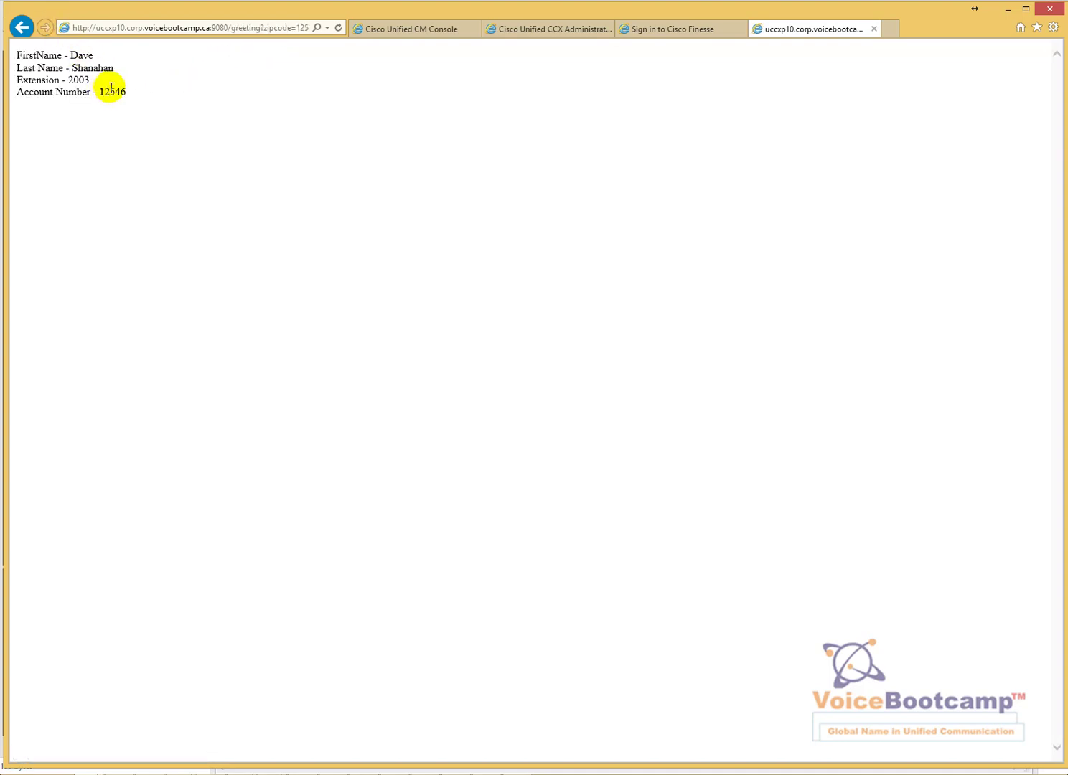
left_click(21, 27)
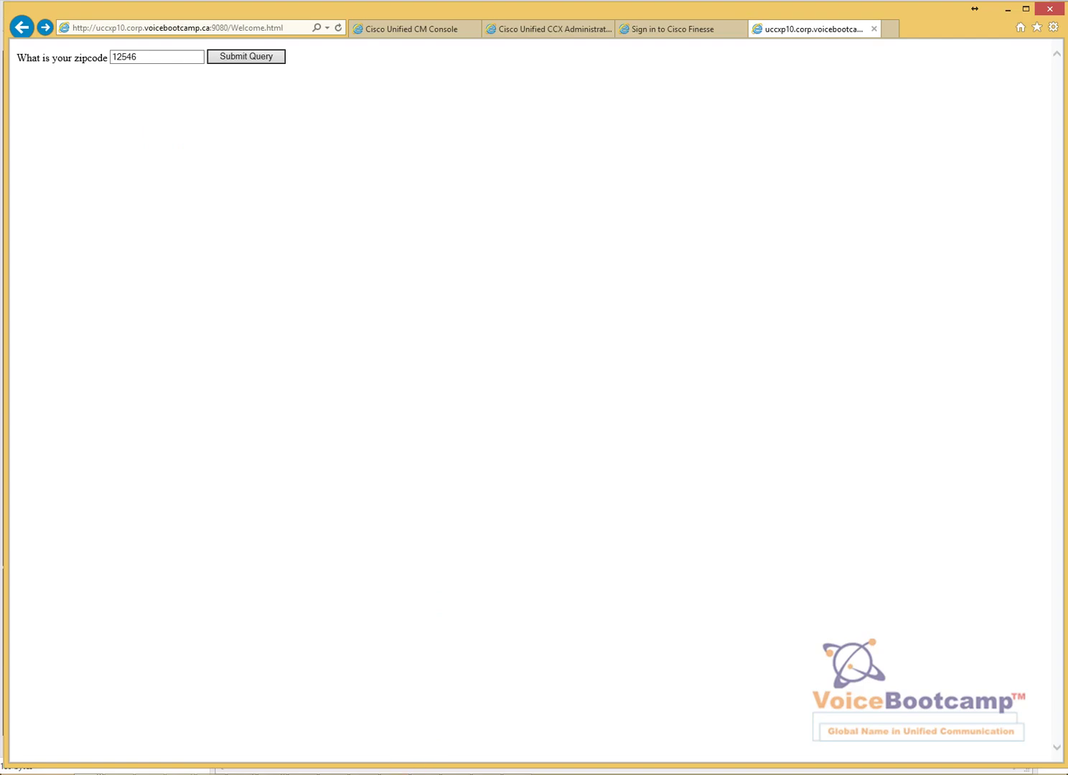
mouse_move(394, 771)
left_click(415, 706)
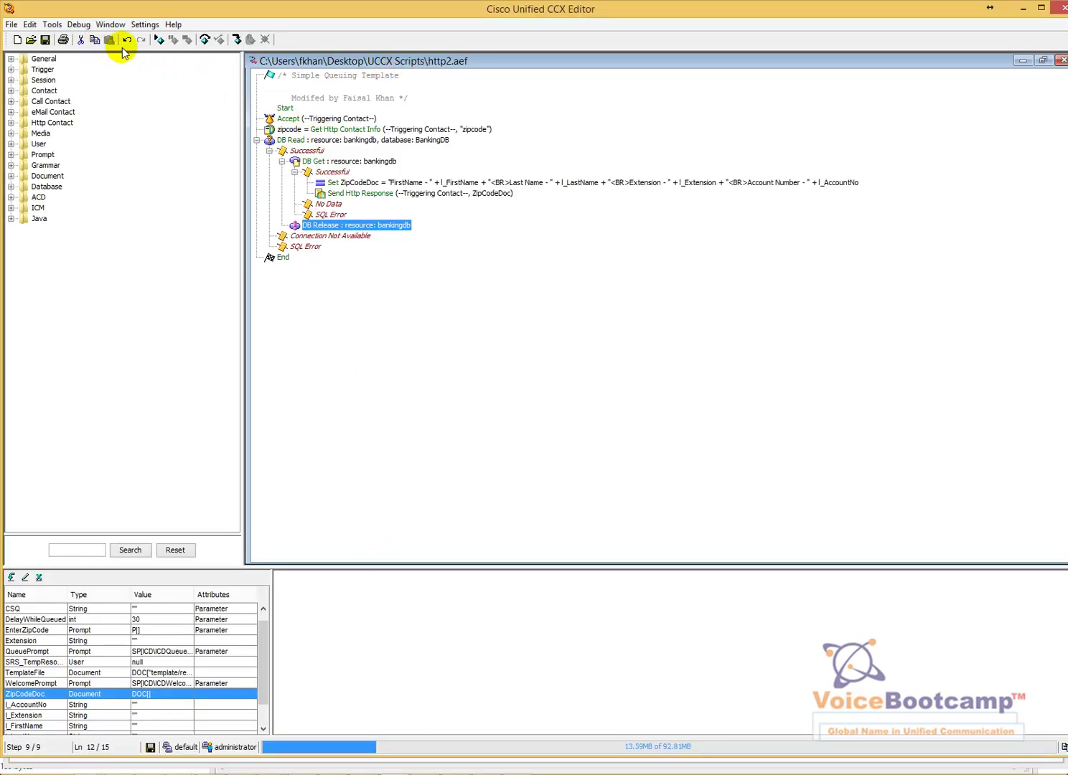
Step: Start reactive debugging of SCRIPT[http2.aef] with a 45 second wait time
left_click(78, 25)
left_click(172, 180)
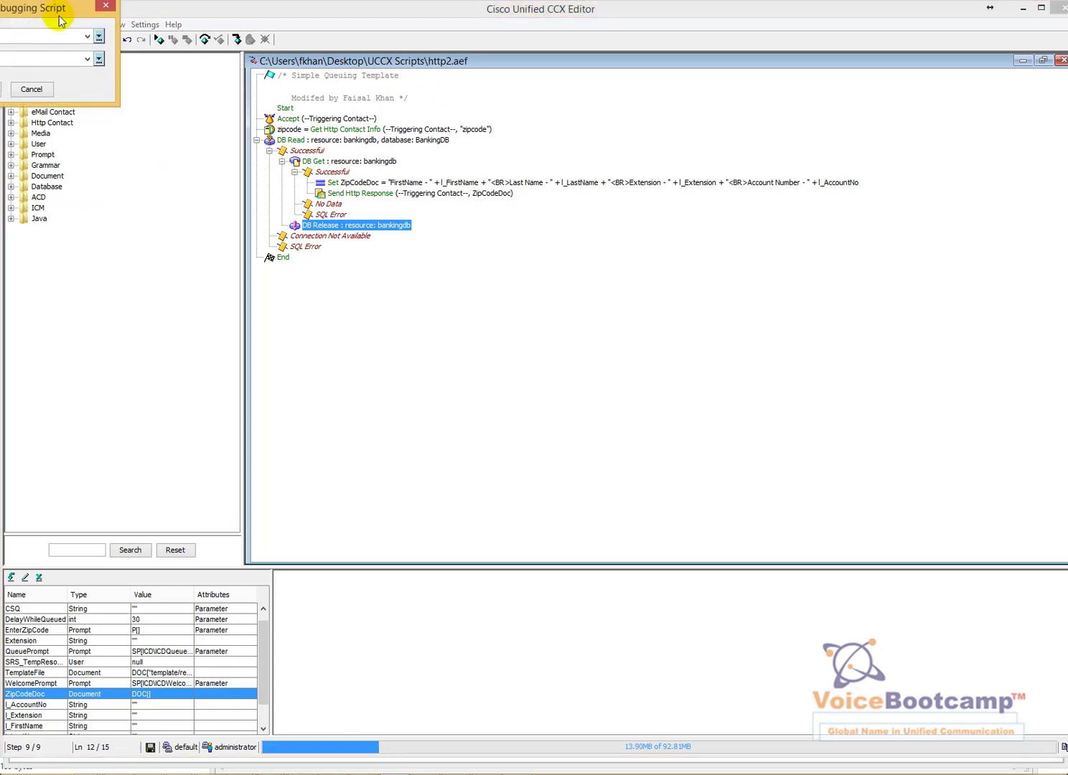
left_click_drag(74, 9, 809, 319)
left_click(822, 299)
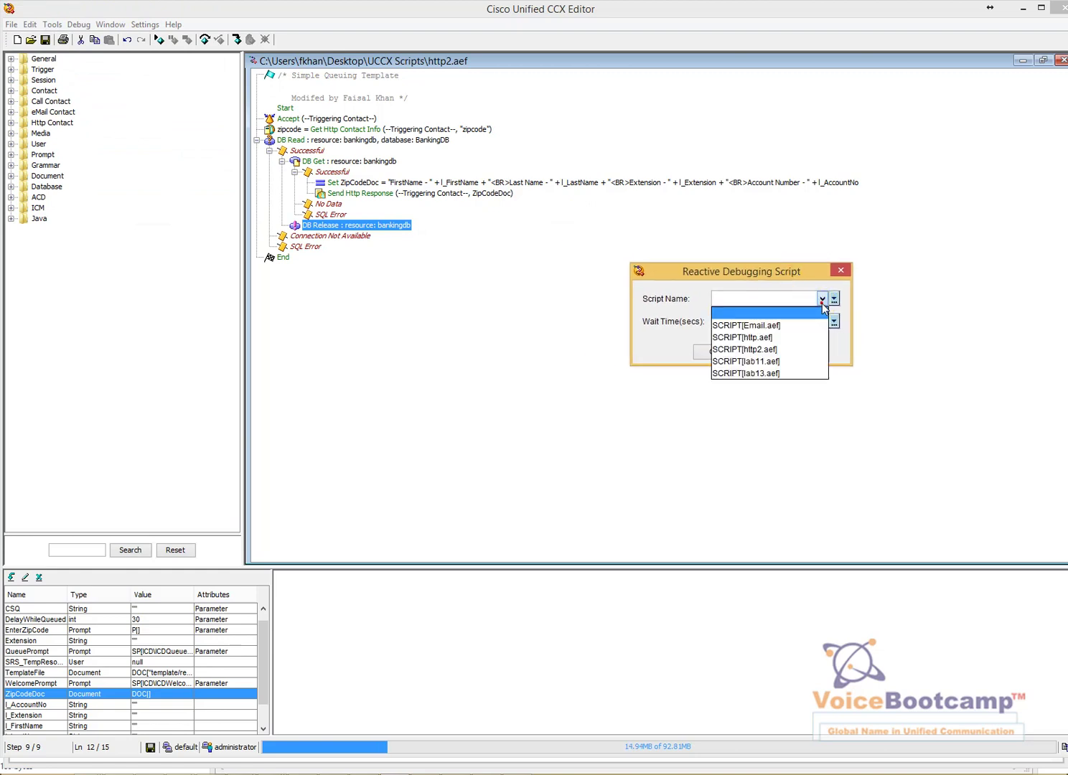
left_click(778, 350)
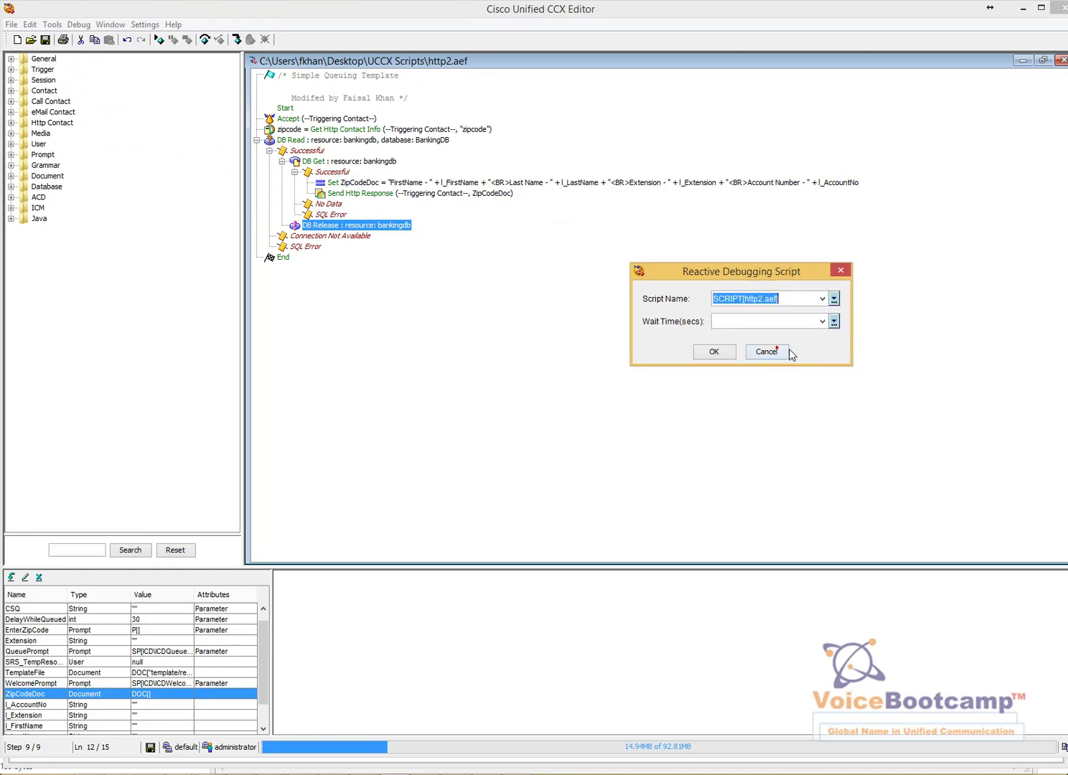
left_click(822, 322)
left_click(764, 384)
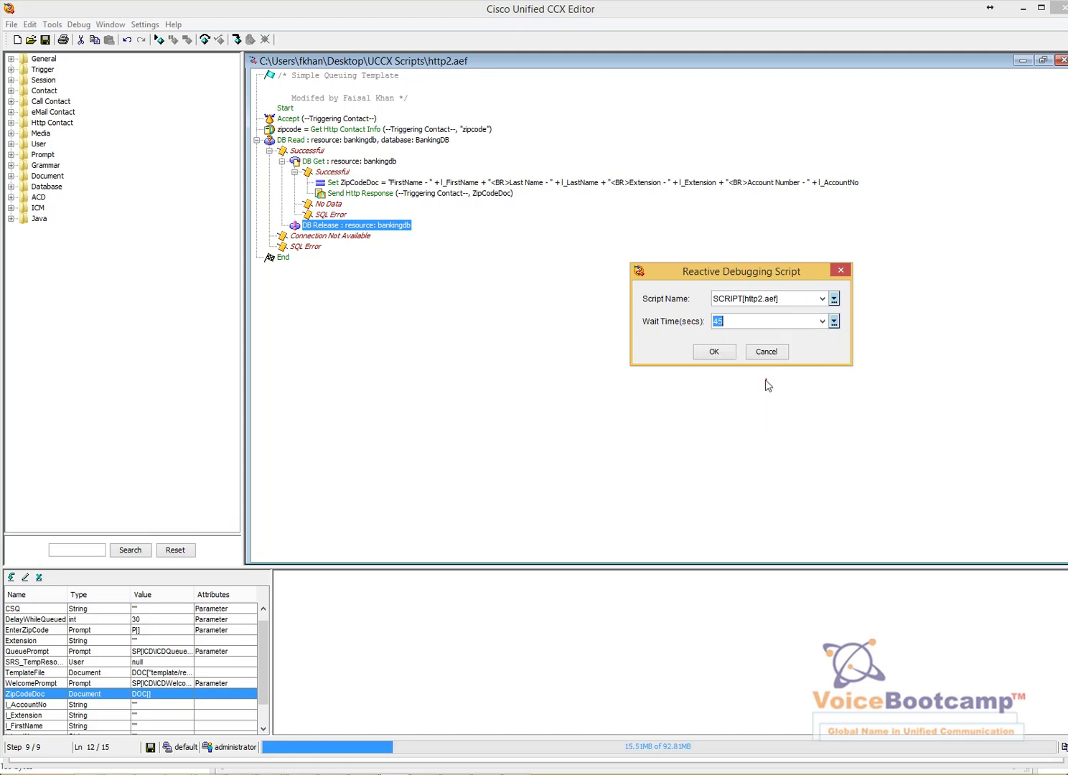
left_click(713, 353)
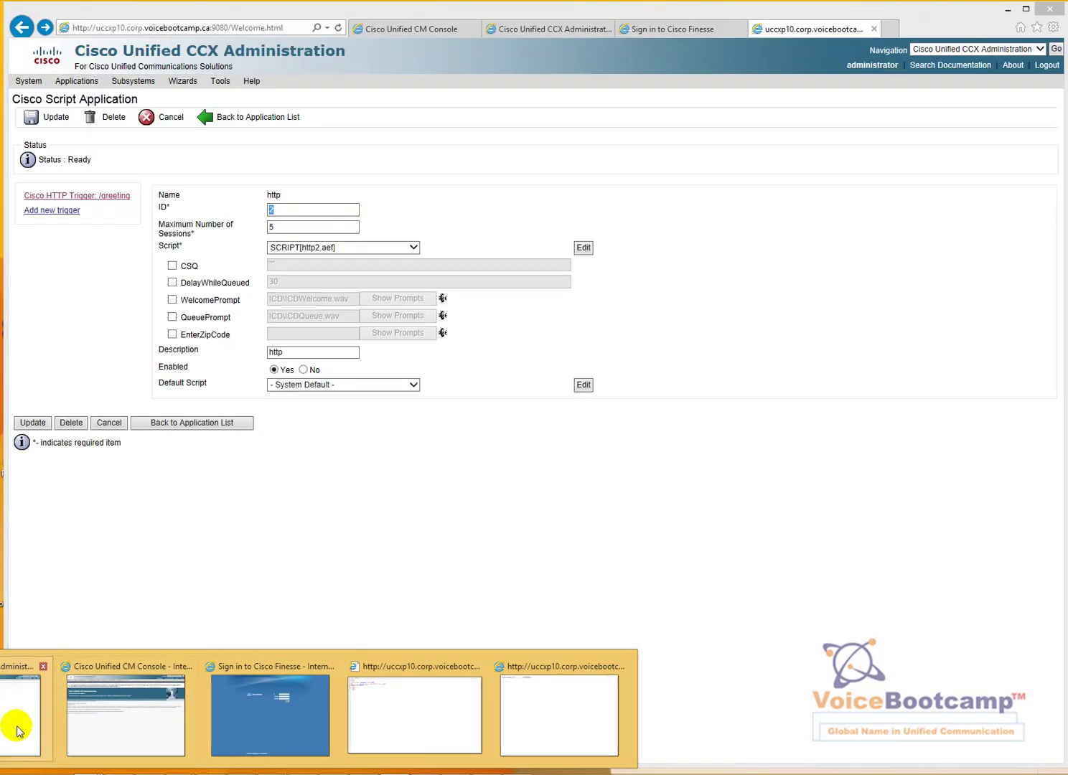
Step: Submit zipcode 12546 from the browser form to trigger the debug session
left_click(19, 730)
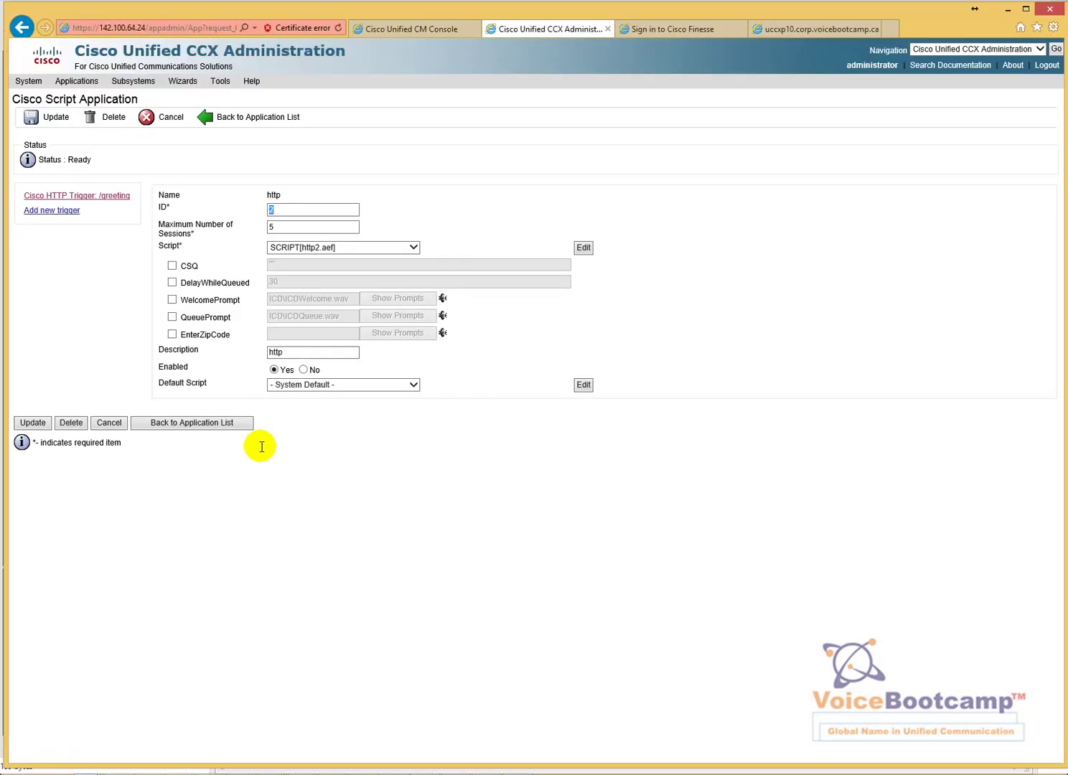
left_click(769, 29)
left_click(238, 53)
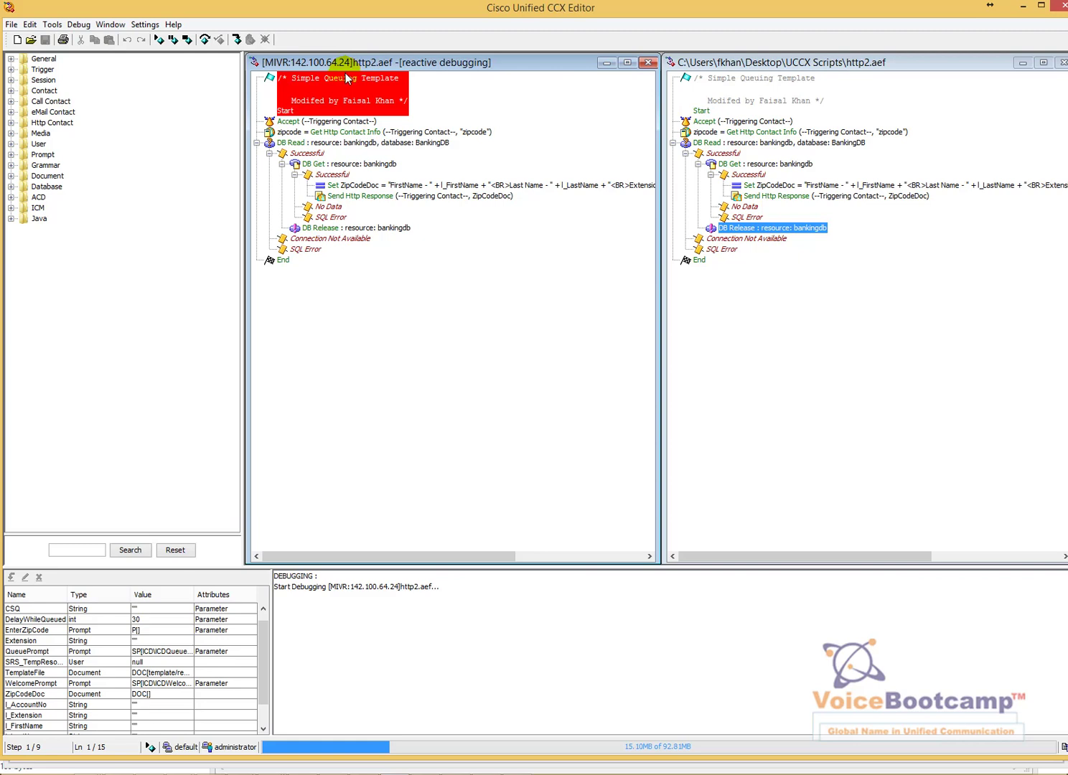
Step: Run the debugged http2.aef to Done Debugging and check the returned customer details page
left_click(159, 40)
left_click(162, 41)
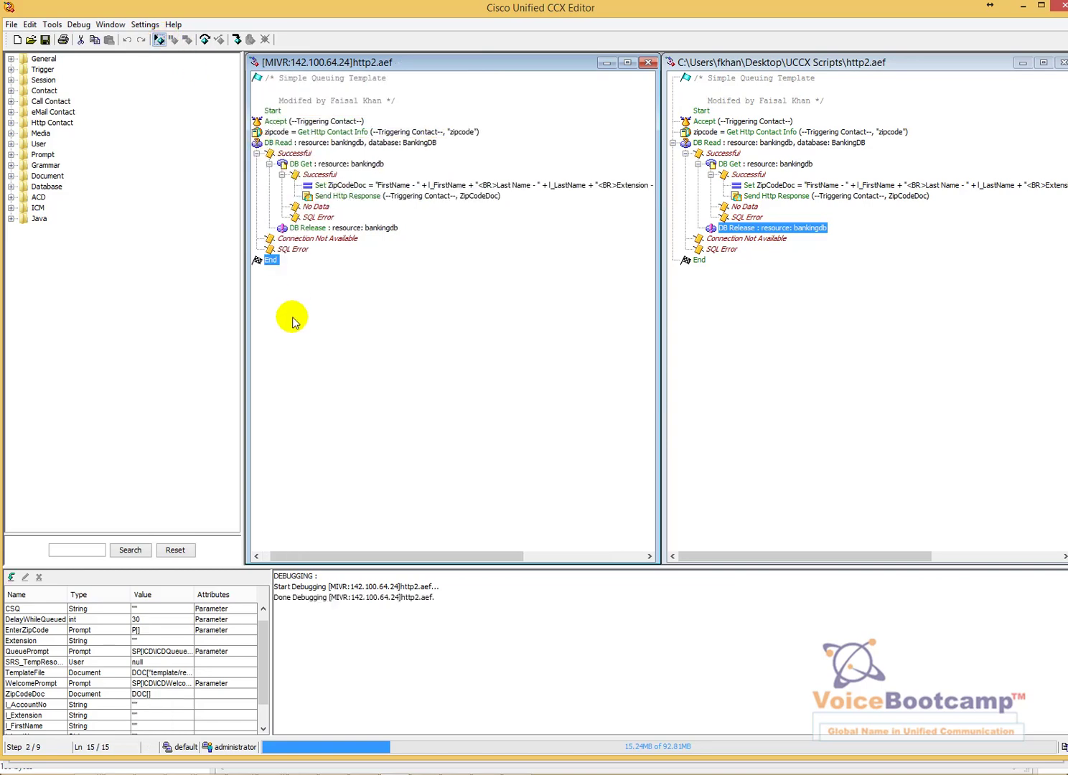
mouse_move(179, 726)
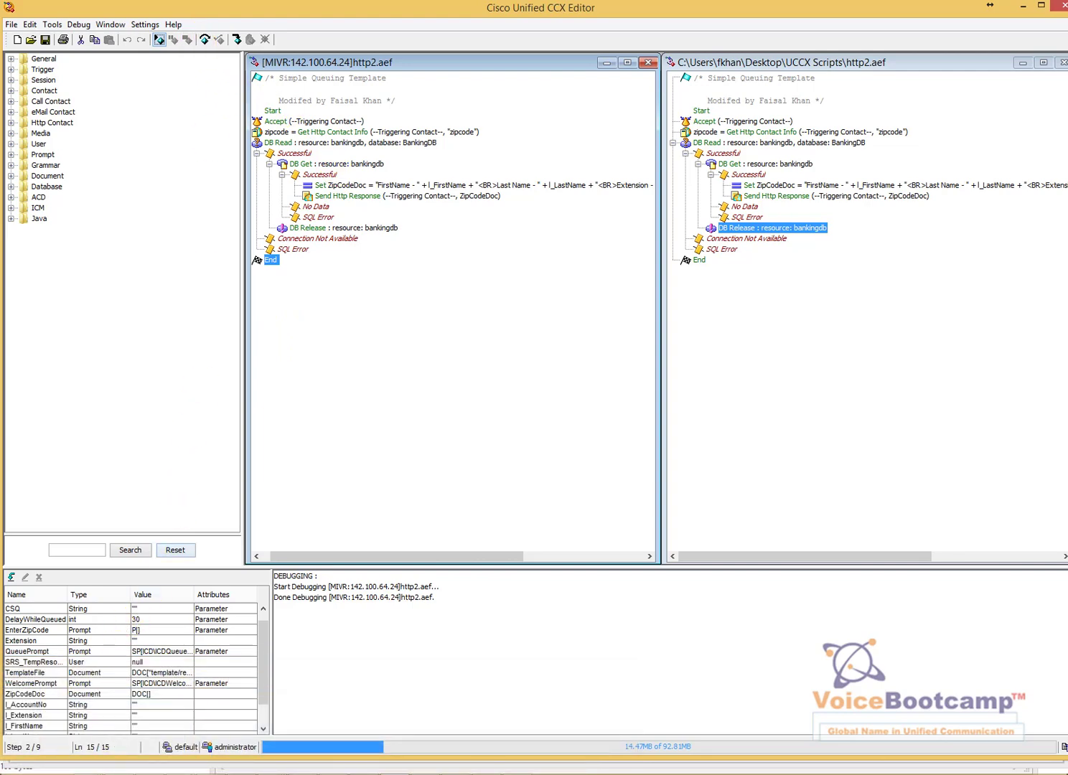
left_click(21, 722)
left_click(545, 28)
left_click(801, 29)
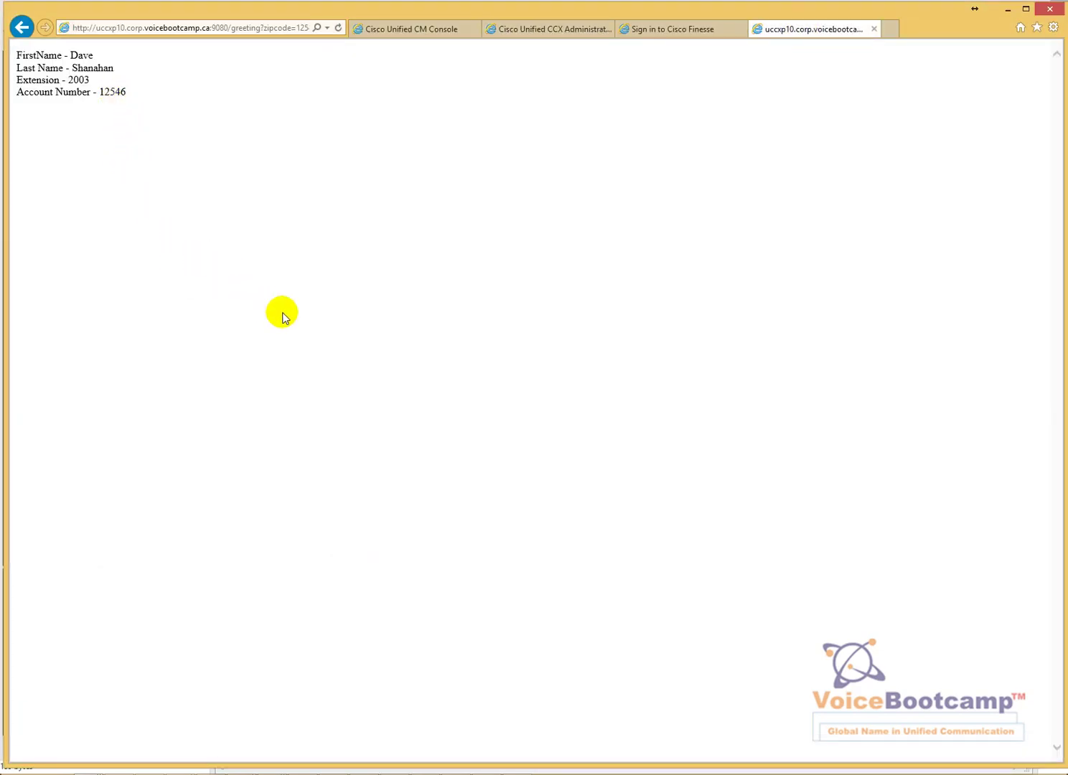
left_click(394, 766)
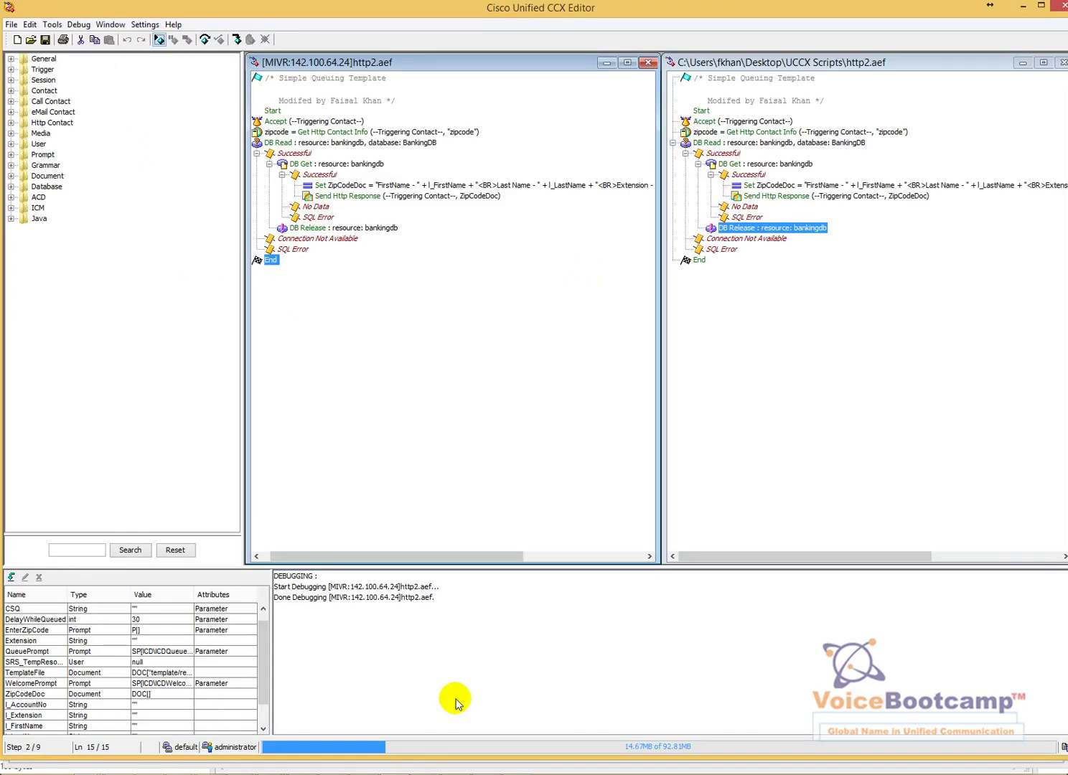